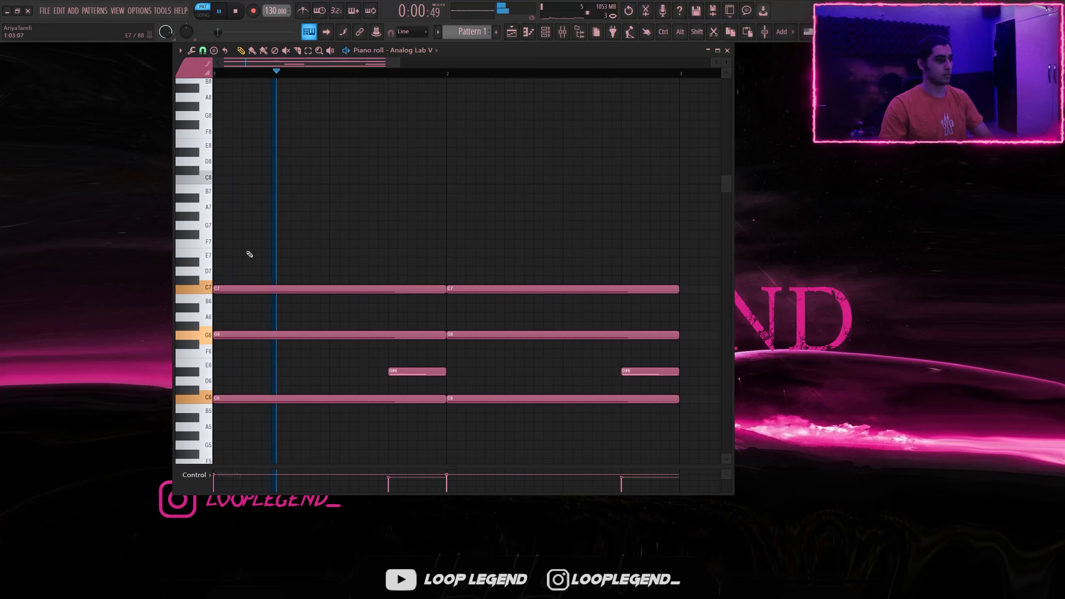
Step: Add a G7 note on the second beat of bar 1 and transpose the whole pattern down one octave
key("space")
left_click(274, 226)
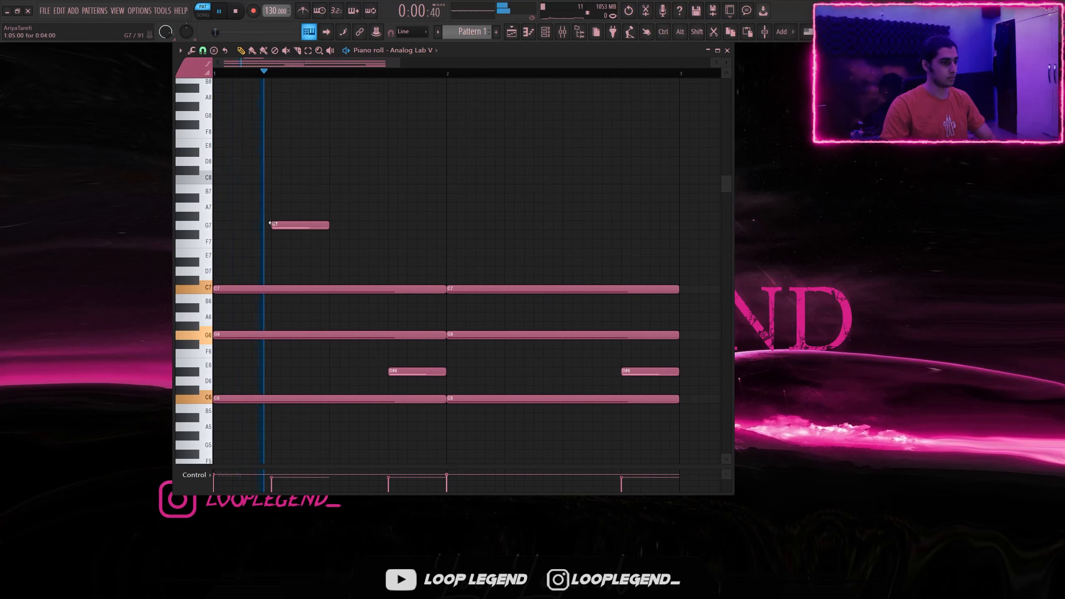
key("space")
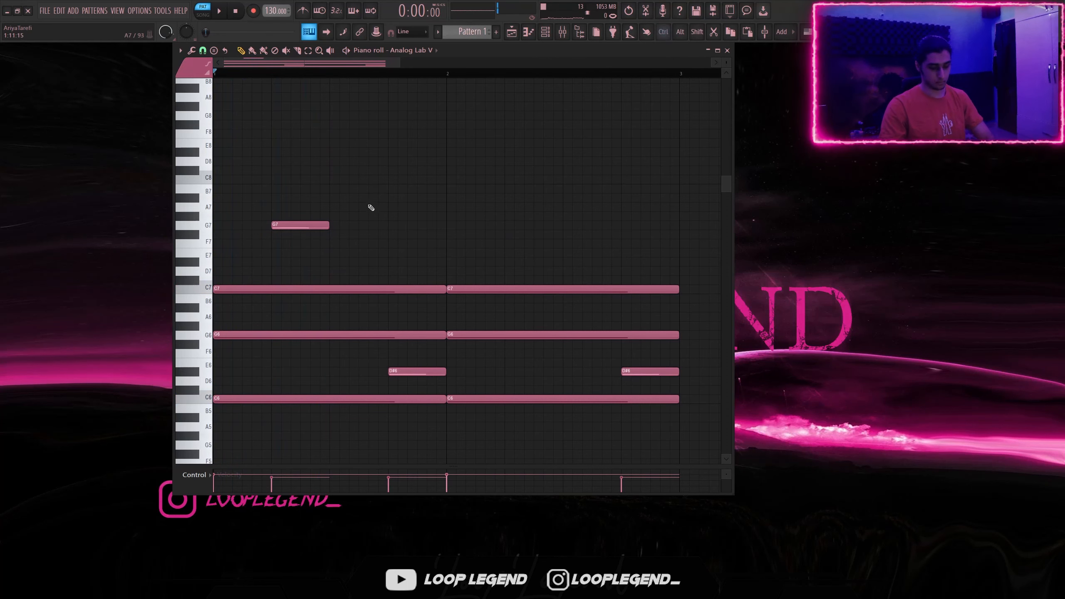
key("ctrl+Down")
key("space")
key("space")
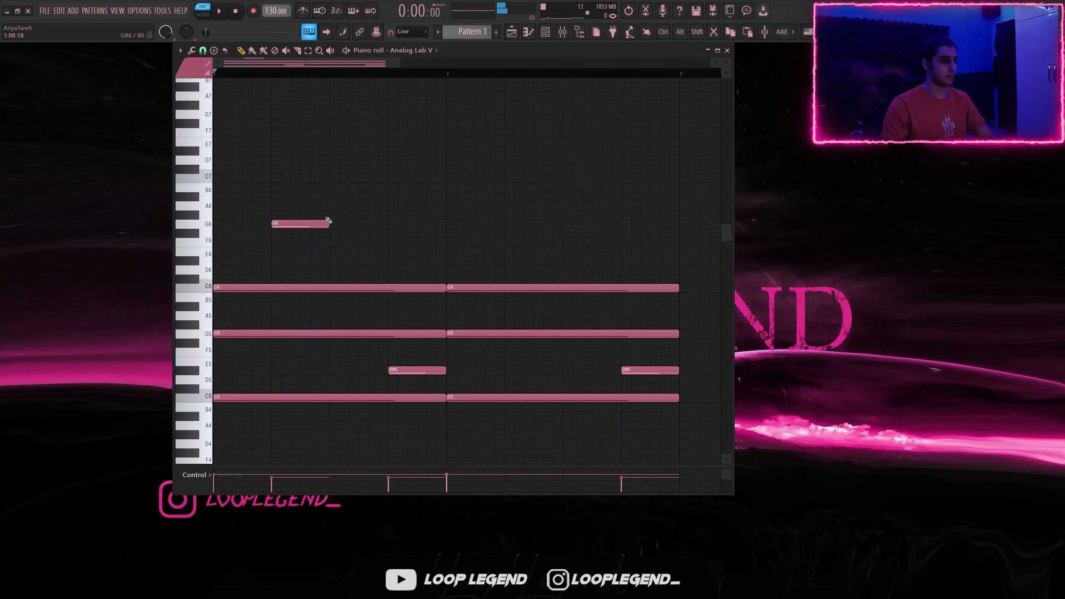
Step: Add a G#6 note directly after the G6 note and raise the two short D#5 notes to G6
key("space")
left_click(330, 214)
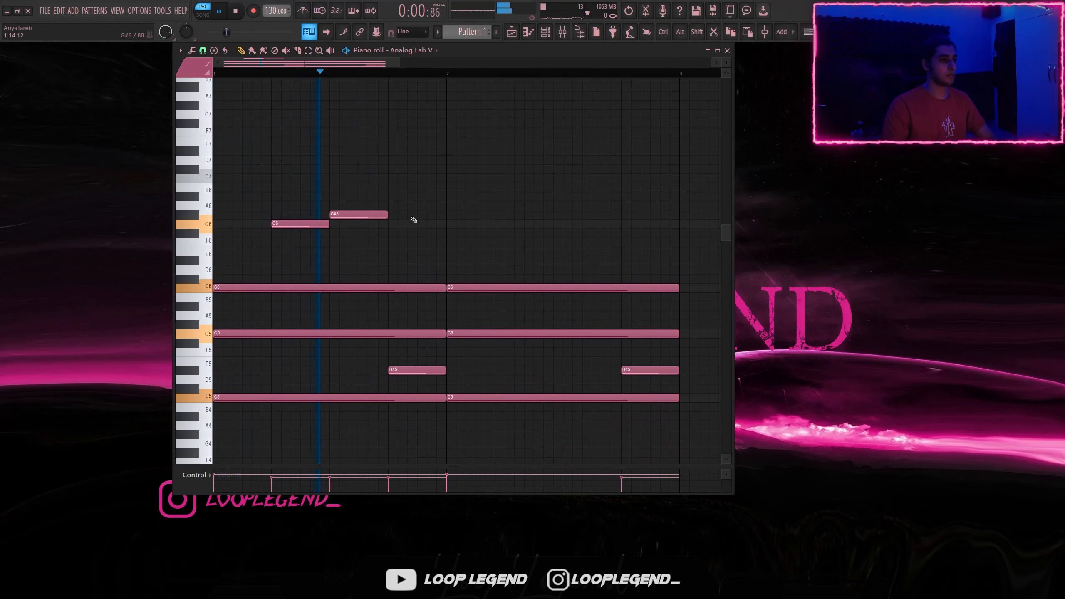
double_click(207, 366)
key("Up")
key("space")
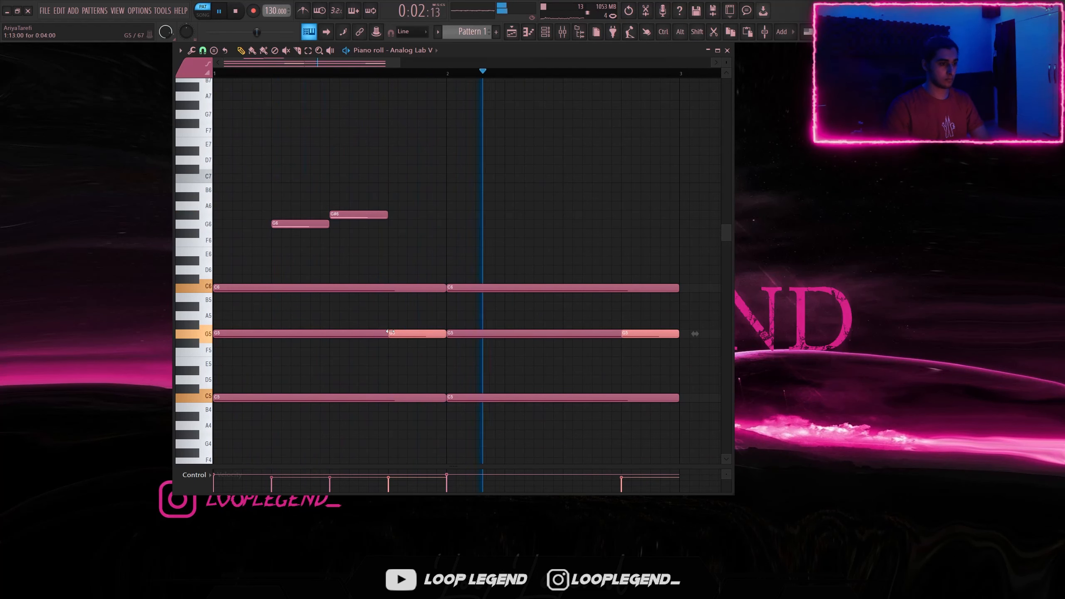
key("ctrl+Up")
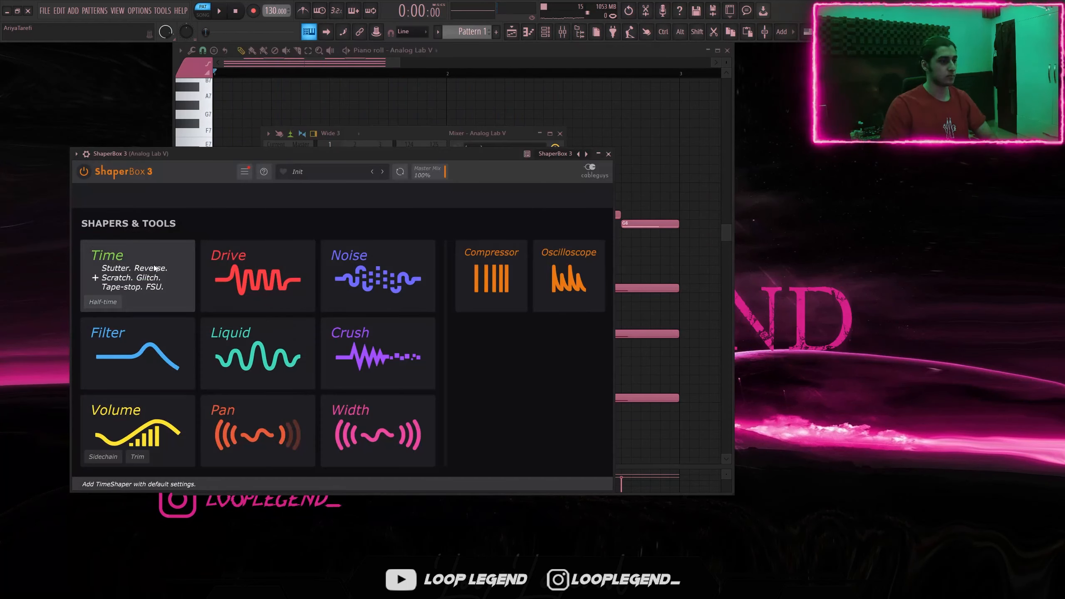
Step: Add a Time shaper with a Reverse curve over 2 Bars and lower its mix slightly
left_click(125, 277)
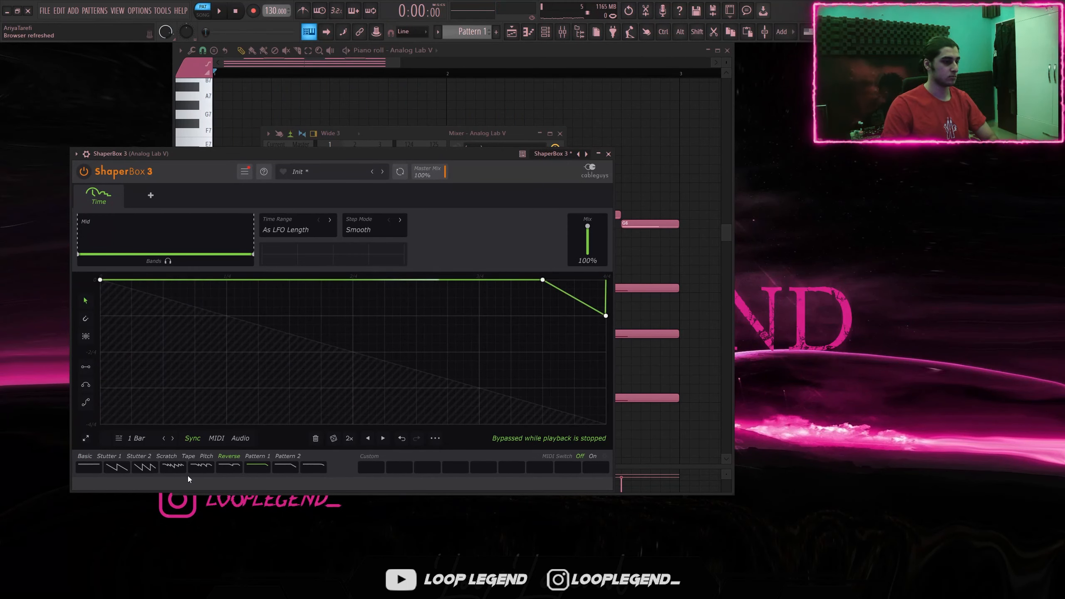
left_click(279, 469)
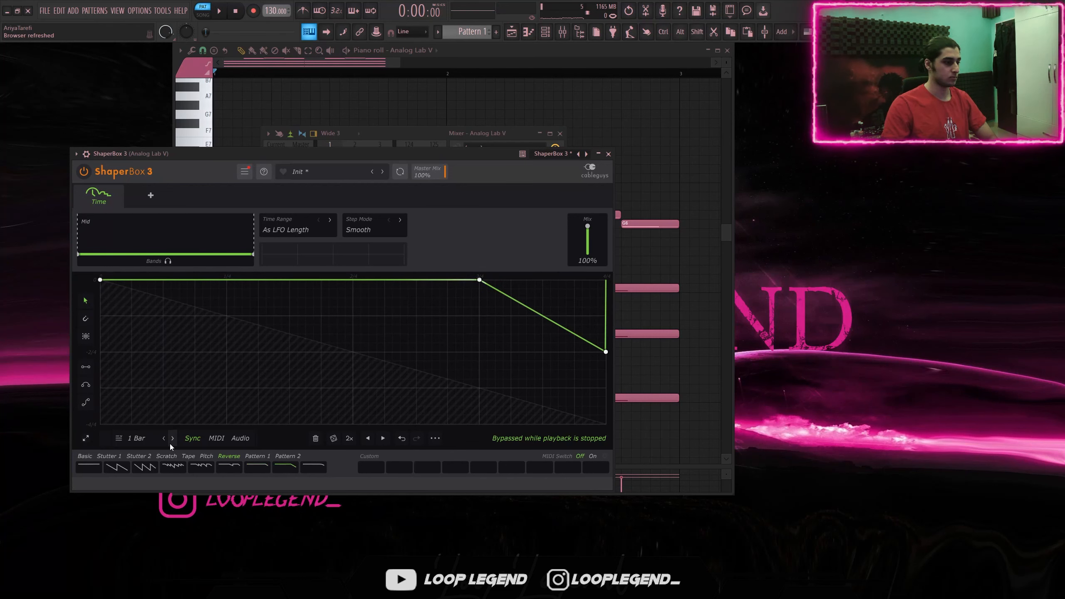
left_click(172, 439)
left_click_drag(360, 158, 404, 147)
key("space")
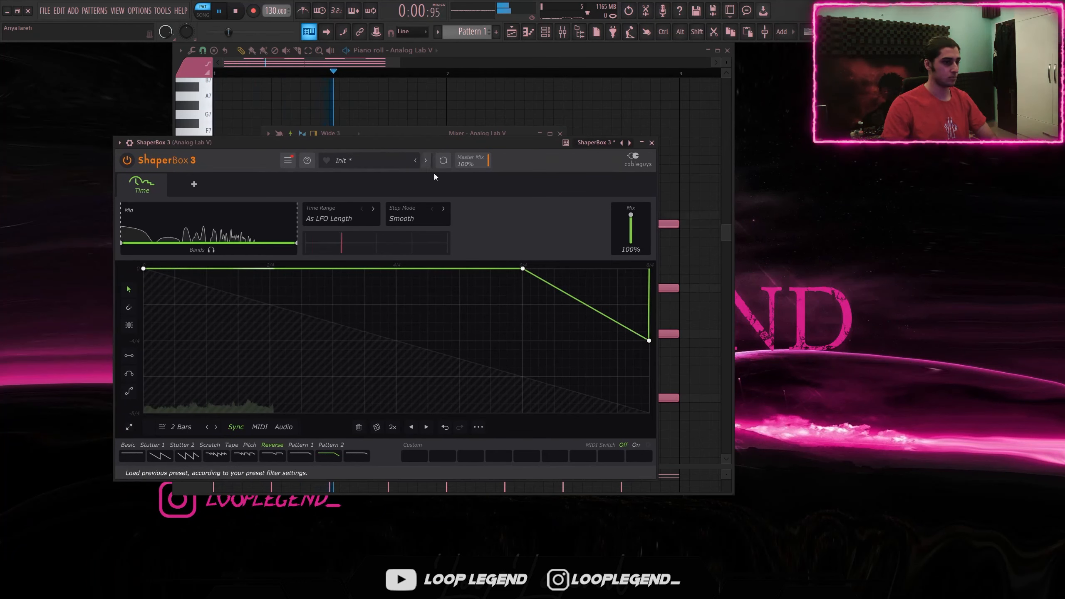
left_click_drag(631, 215, 631, 218)
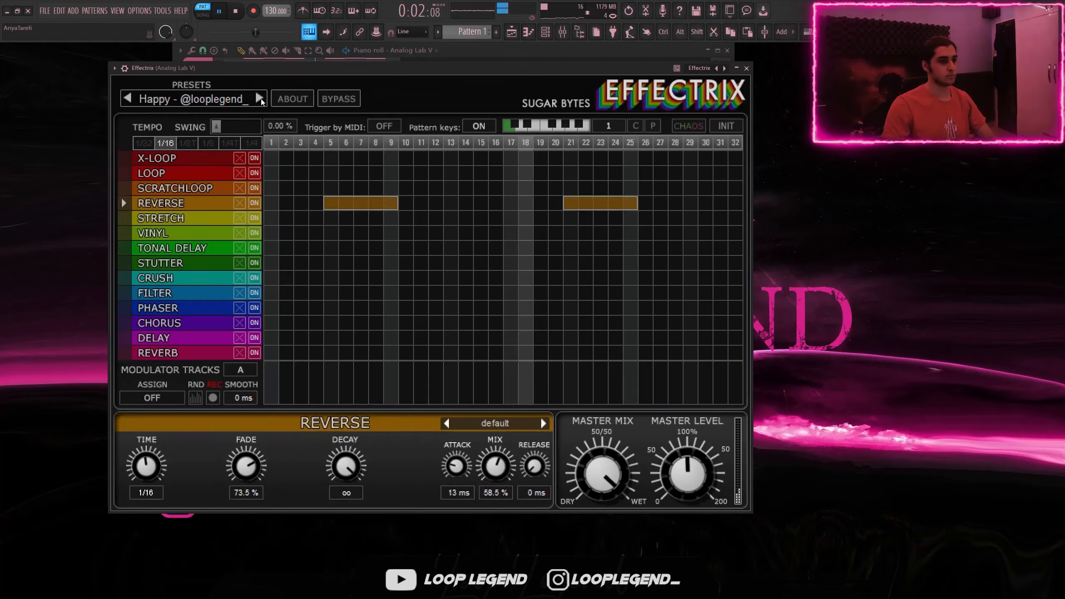
Step: Load the Hi-Hat 2 preset, remove its first Reverse block and extend the remaining Reverse and Loop blocks to step 32
left_click(260, 98)
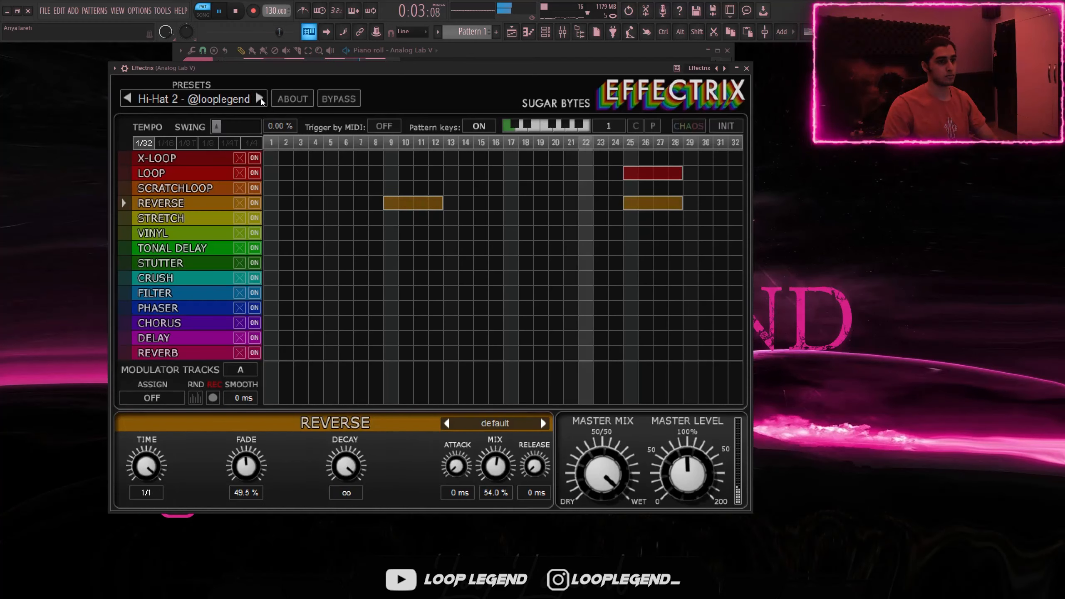
right_click(397, 199)
left_click_drag(680, 204, 735, 203)
left_click_drag(681, 172, 738, 172)
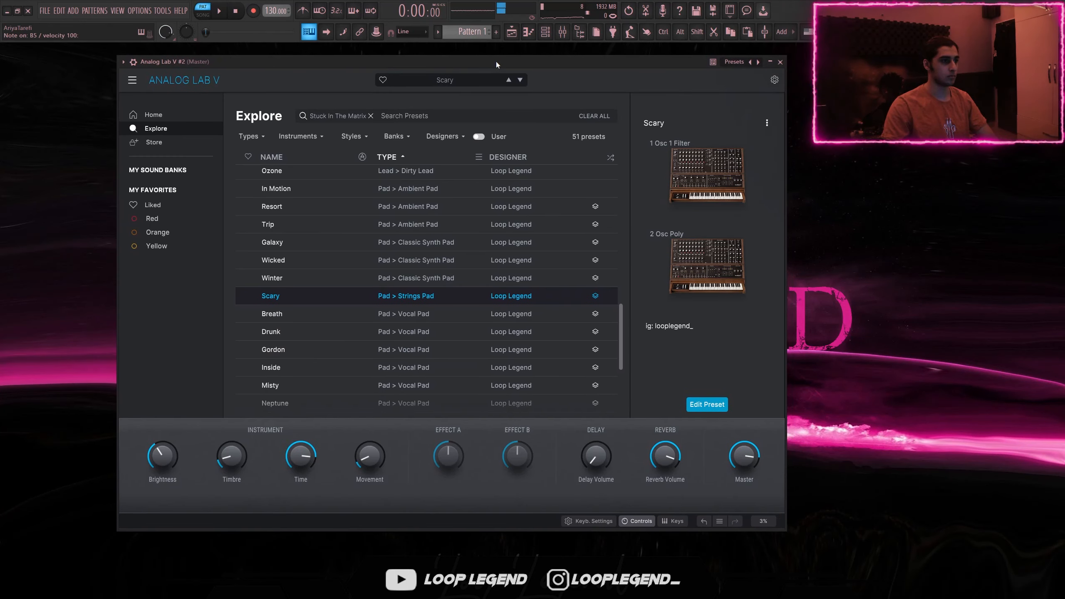
Step: Load the Misty vocal pad preset in Analog Lab V #2 and switch off Part 2 in its preset editor
left_click(456, 366)
left_click_drag(473, 62, 468, 65)
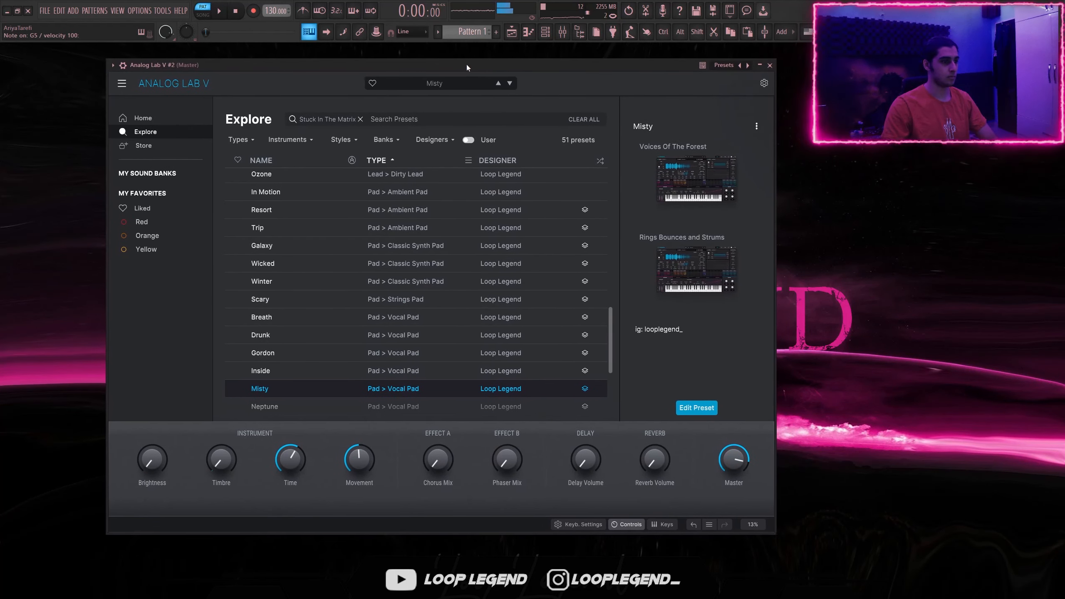
scroll(441, 364, "down", 1)
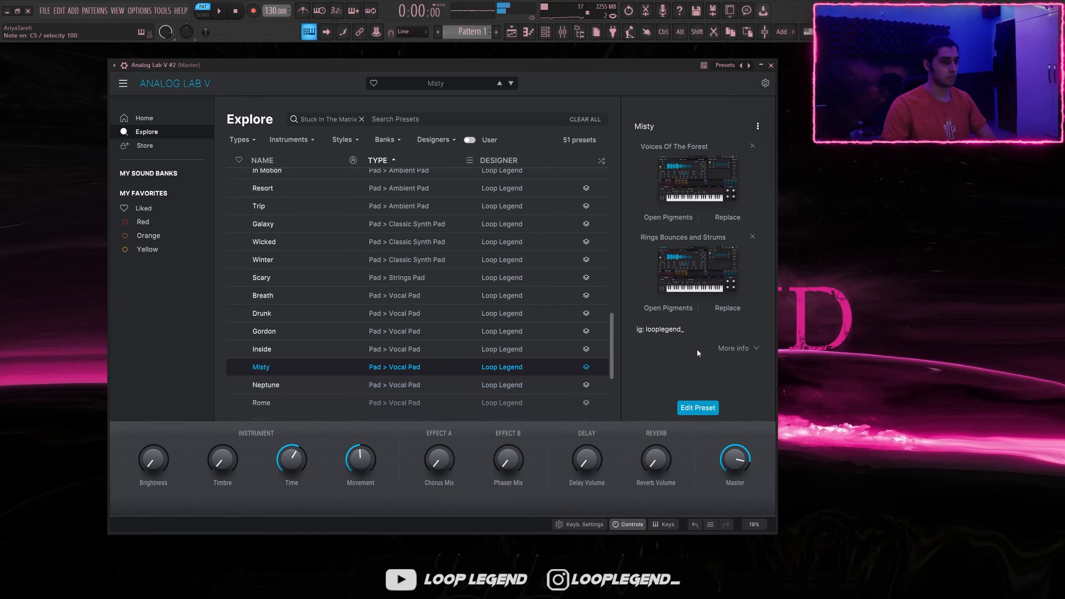
left_click(710, 409)
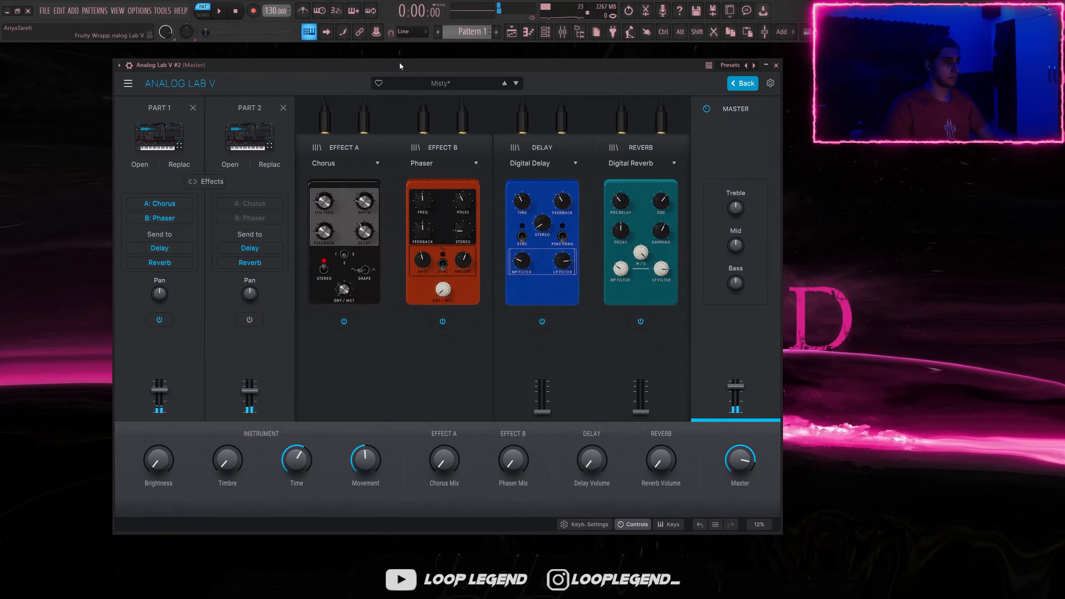
left_click_drag(399, 63, 390, 63)
key("space")
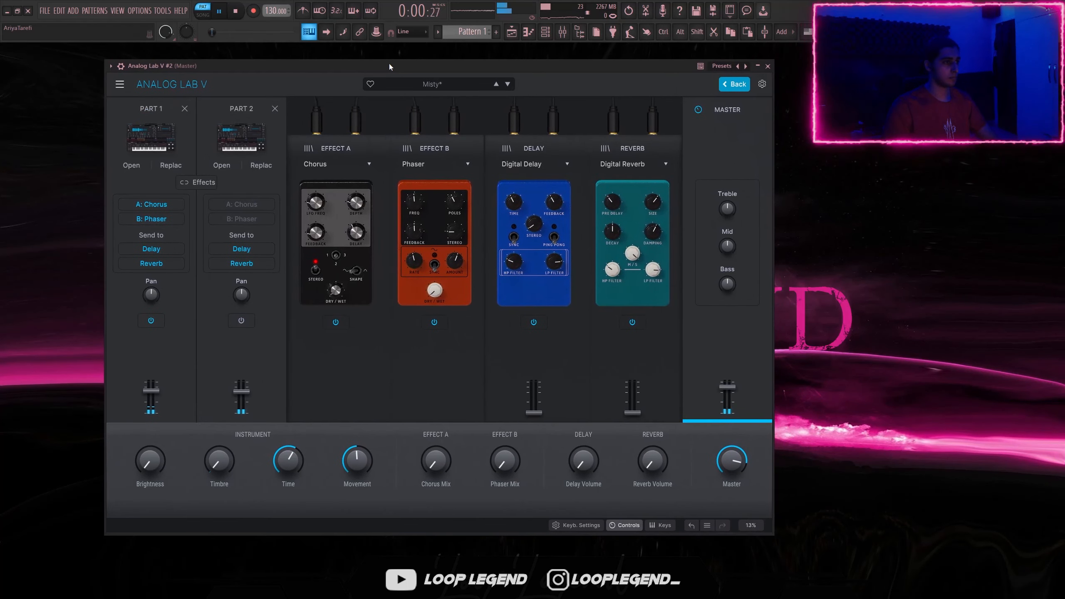
Step: Close the instrument window and write a C6, G6, C6, G5, C5 melody in the Analog Lab V #2 piano roll
left_click(769, 66)
left_click_drag(552, 329, 595, 330)
scroll(581, 323, "down", 2)
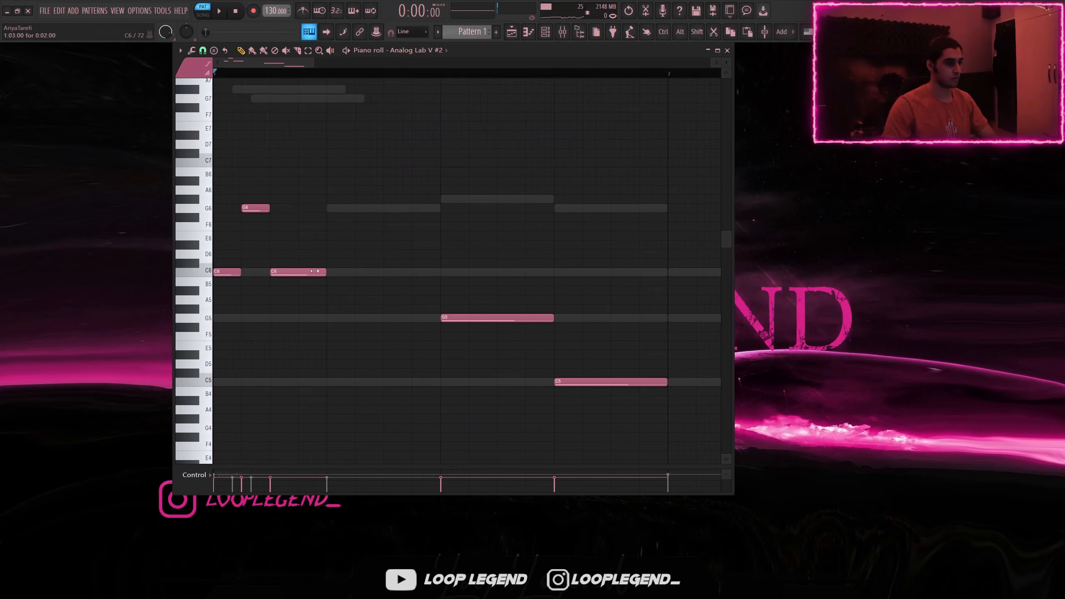
scroll(306, 287, "down", 5)
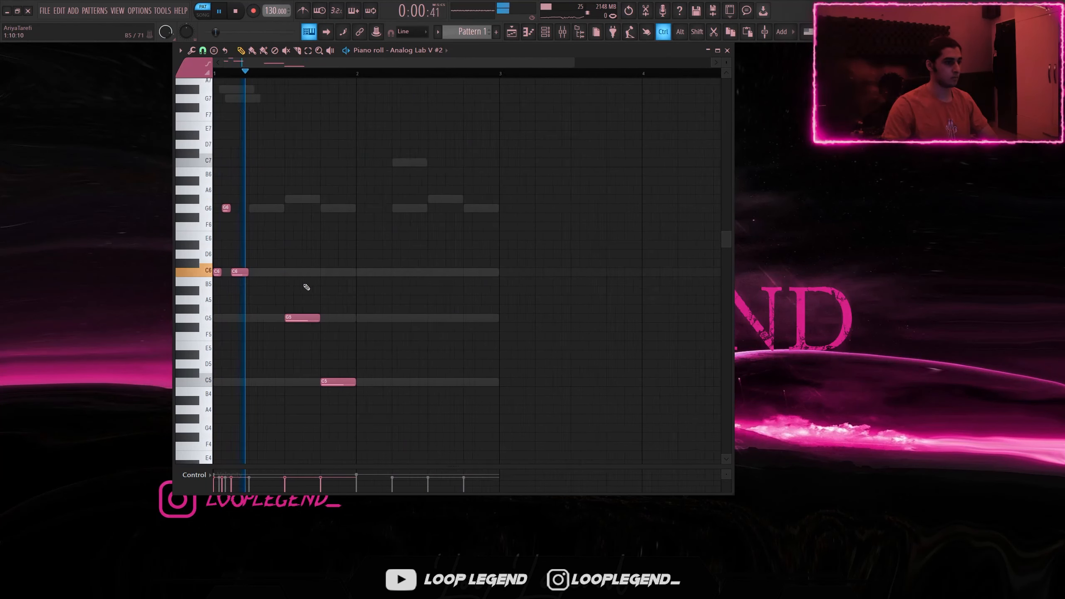
scroll(307, 287, "down", 1)
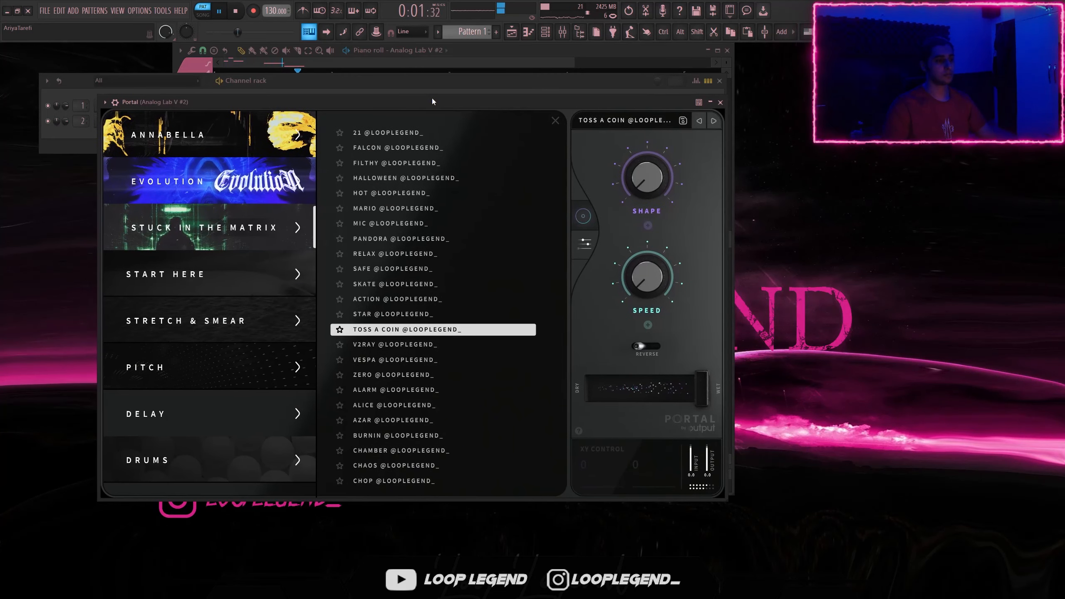
Step: Lower the high-cut frequency in Fruity Parametric EQ 2 on the Analog Lab V #2 mixer track
left_click_drag(432, 99, 425, 99)
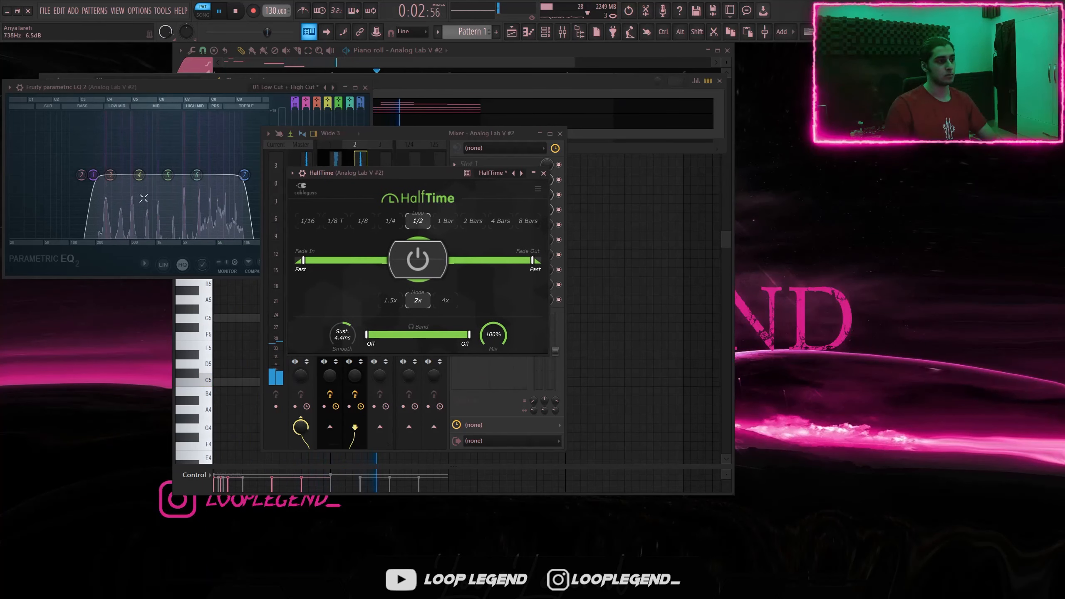
left_click_drag(245, 175, 179, 174)
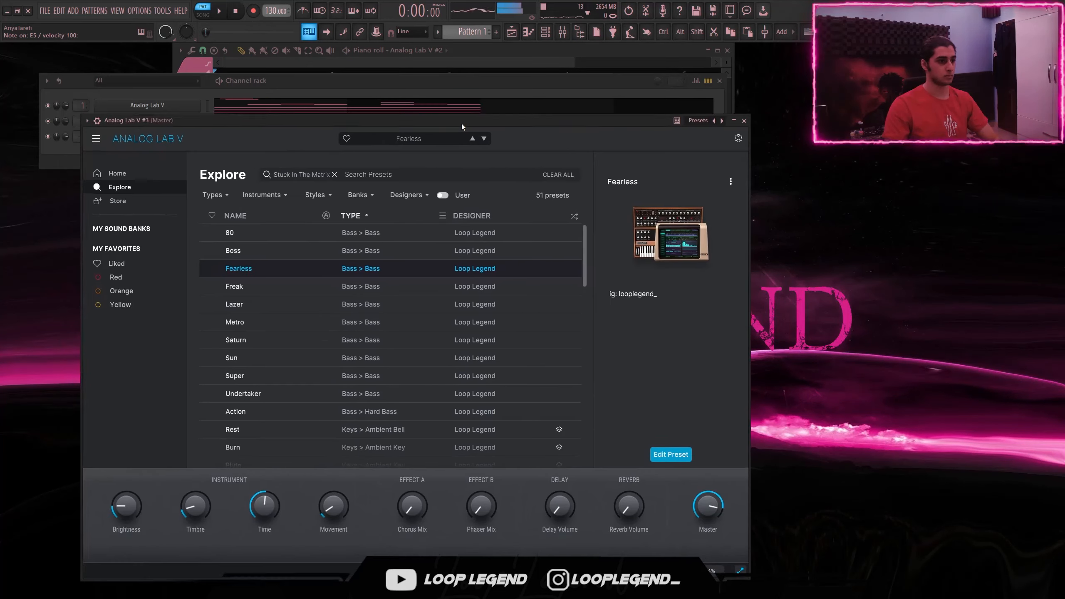
Step: With the bass part's piano roll open, set the project tempo to 149 BPM and save the project
left_click(529, 32)
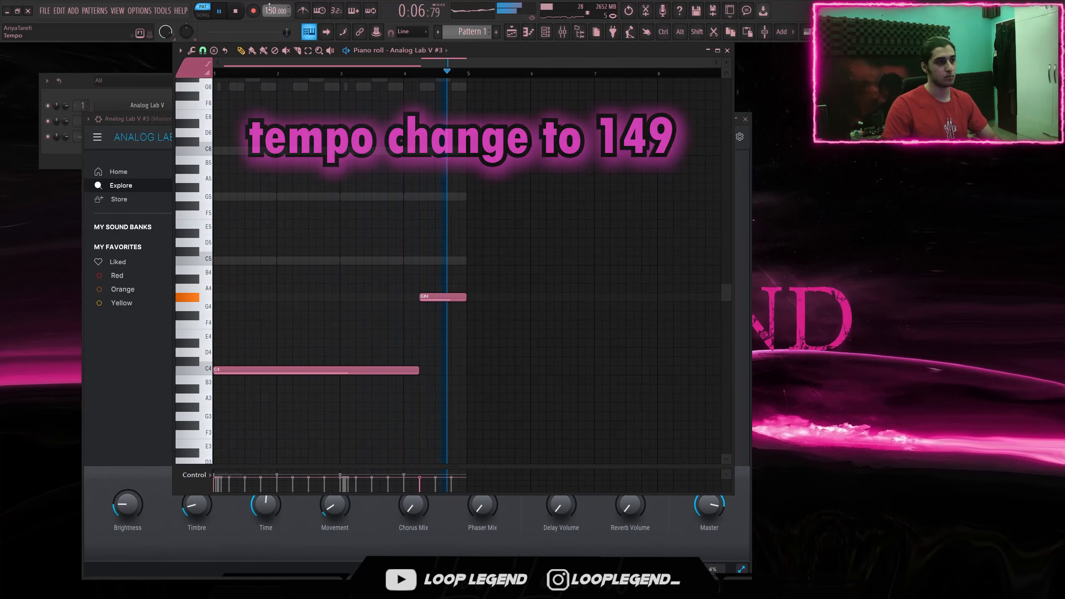
left_click_drag(270, 6, 264, 8)
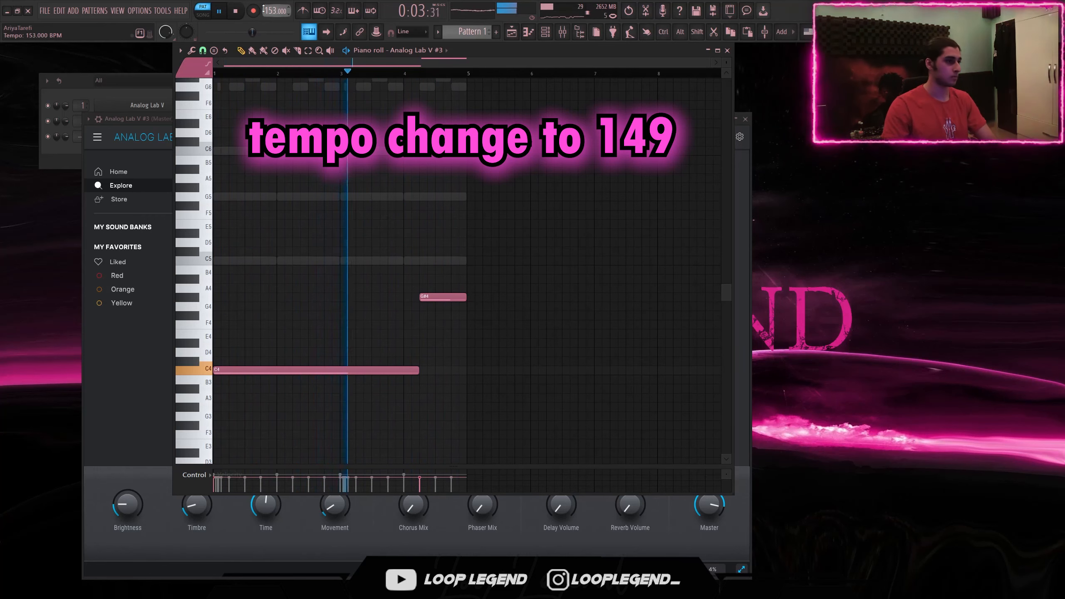
scroll(263, 8, "down", 4)
key("ctrl+s")
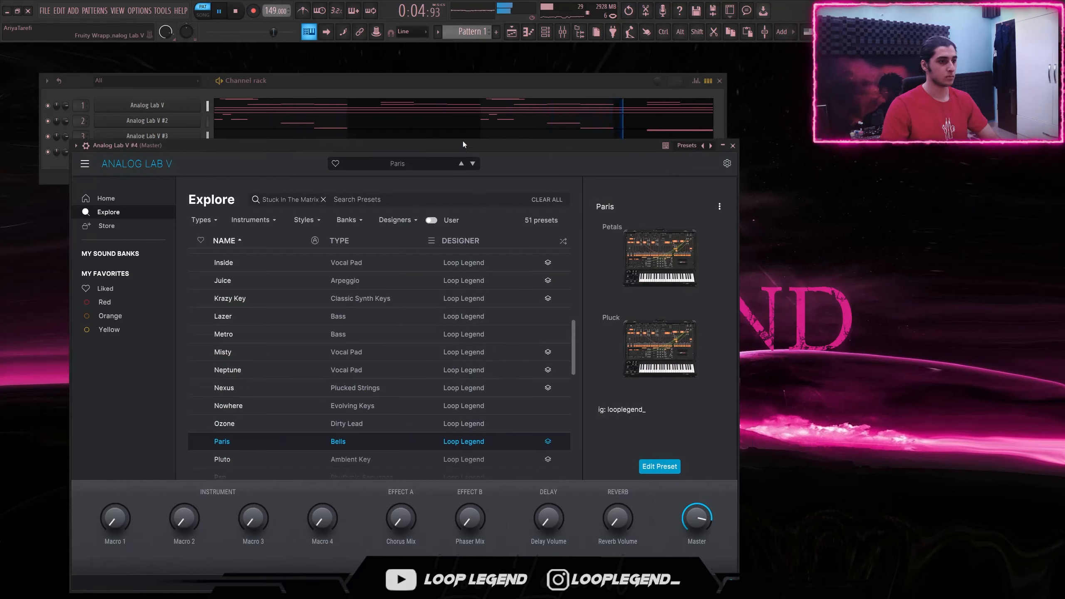
Step: Strumize the Paris bell chord of C#5, G#5, C#6 and G#6 with a 0:22 start-time offset, preserving the note ends
left_click_drag(463, 141, 470, 110)
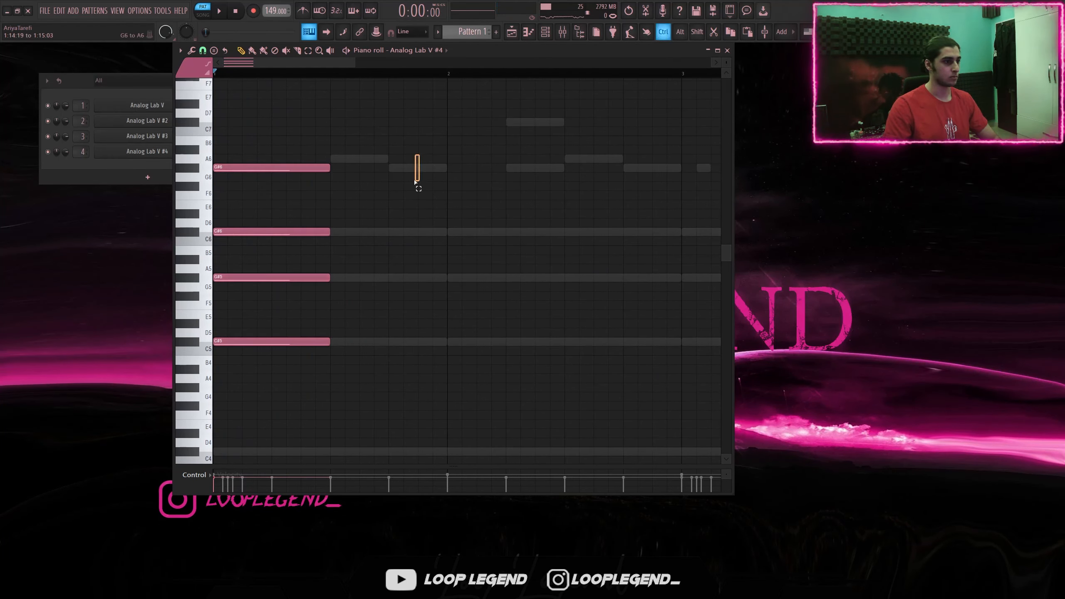
key("alt+s")
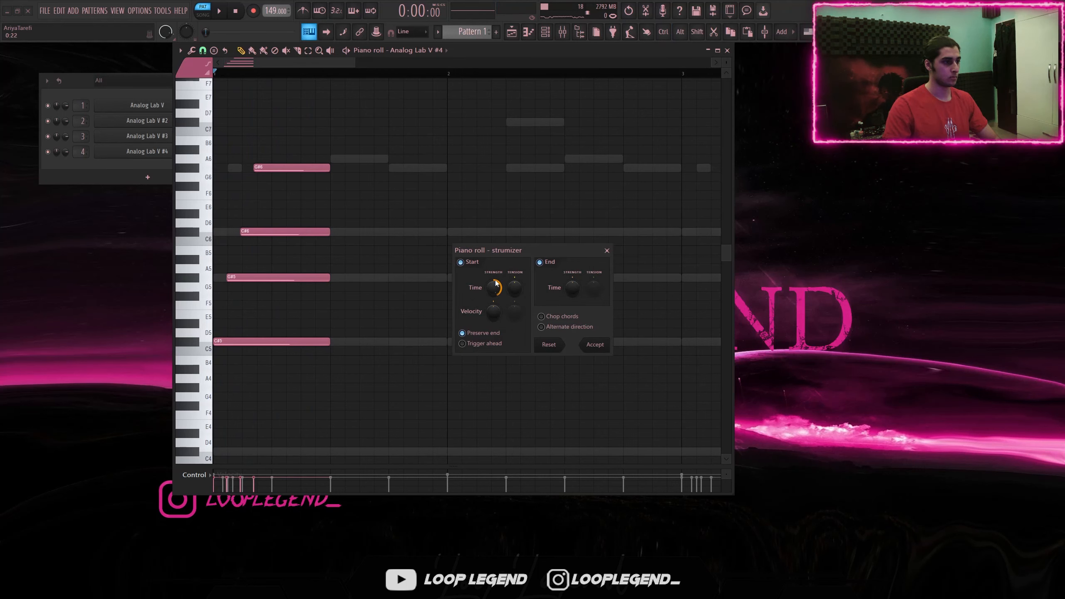
key("space")
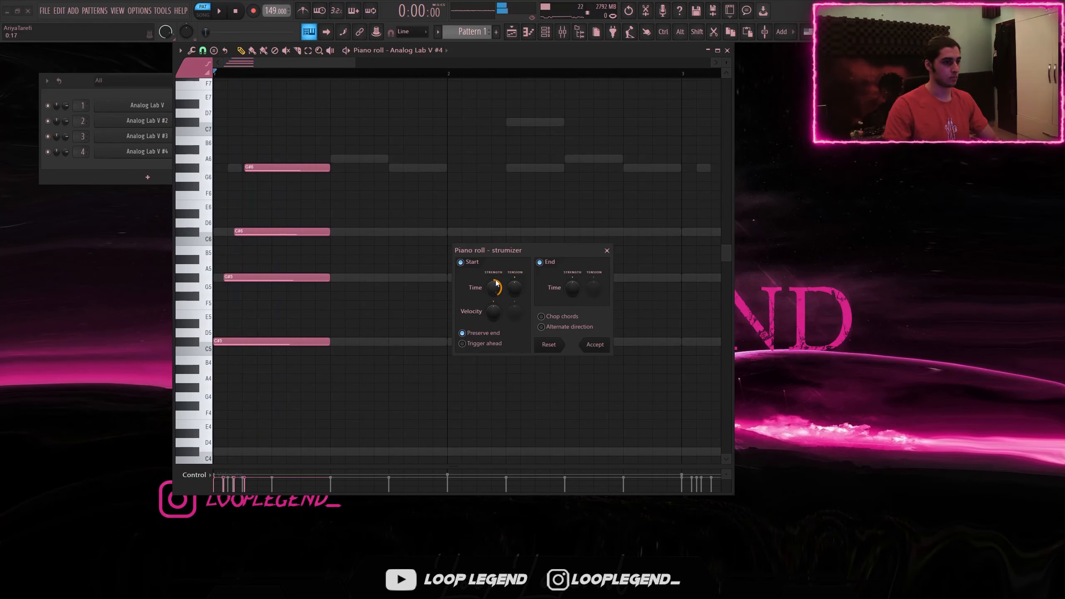
key("space")
left_click_drag(494, 289, 494, 284)
key("Return")
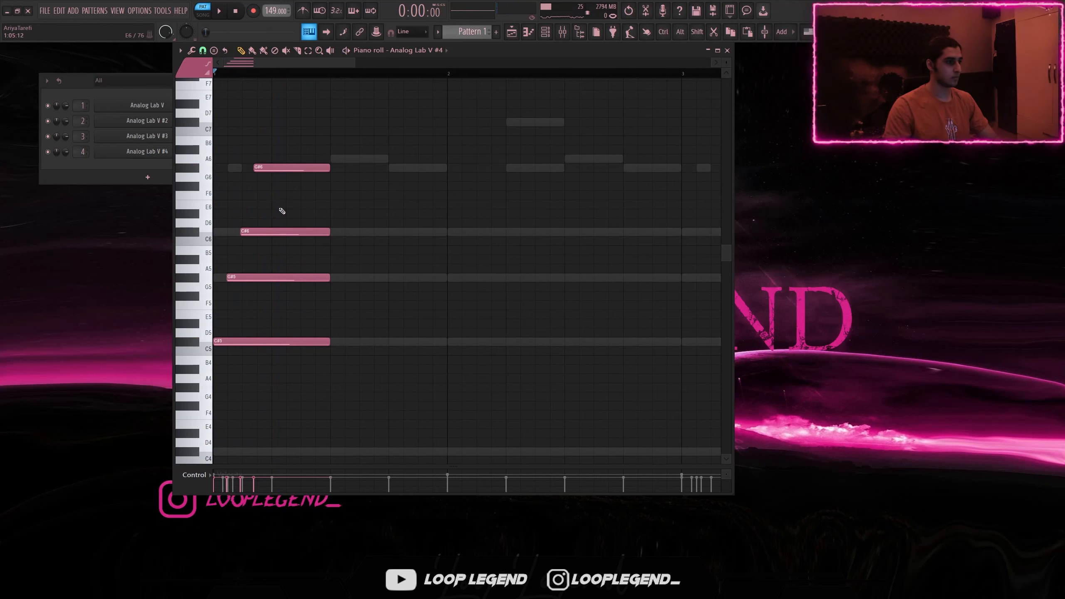
Step: Add melody notes after the strummed chord in bar 1: D#6 at step 5, C#6 at step 9 and G#5 at step 13
mouse_move(282, 210)
left_mouse_down()
mouse_move(293, 204)
mouse_move(279, 218)
left_mouse_up()
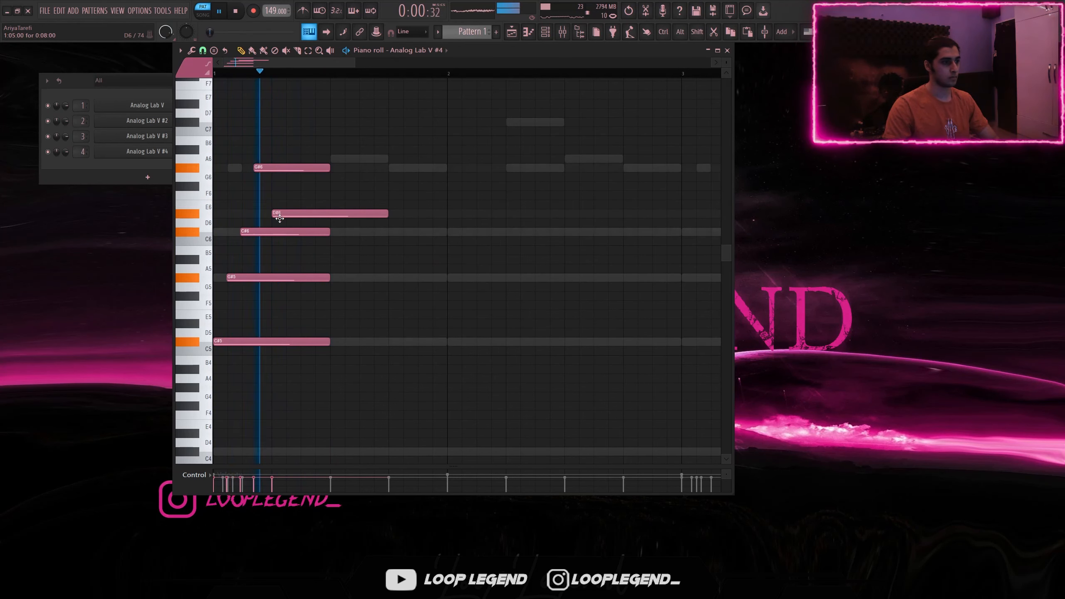
left_click(388, 233)
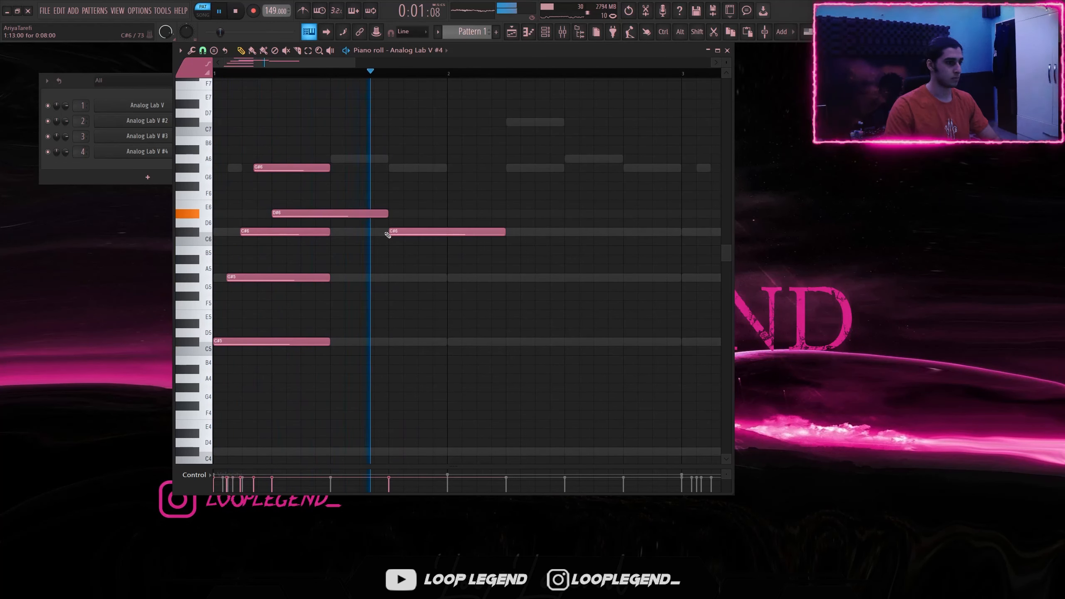
right_click(425, 236)
key("space")
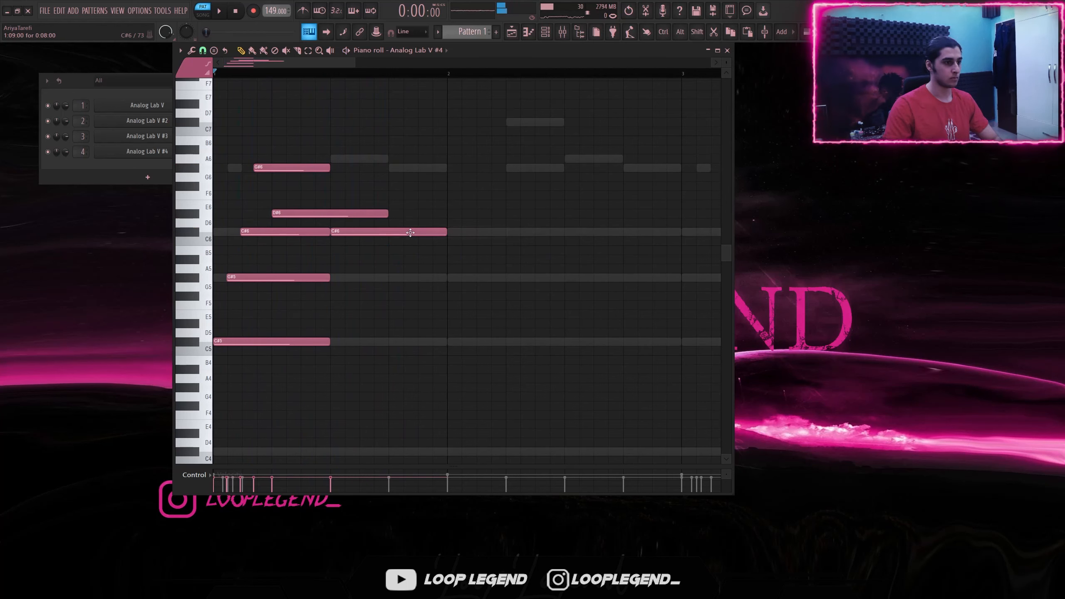
left_click(391, 278)
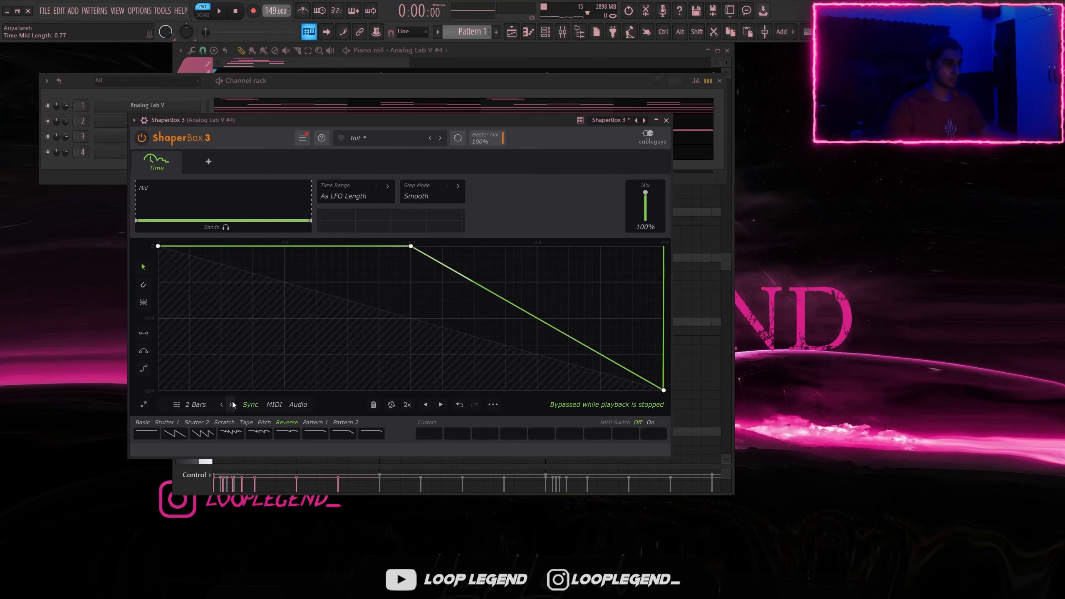
Step: Audition the reverse effect and load the 04 PITCHER + DELAY Patcher preset onto the Analog Lab V #4 mixer track
left_click(218, 13)
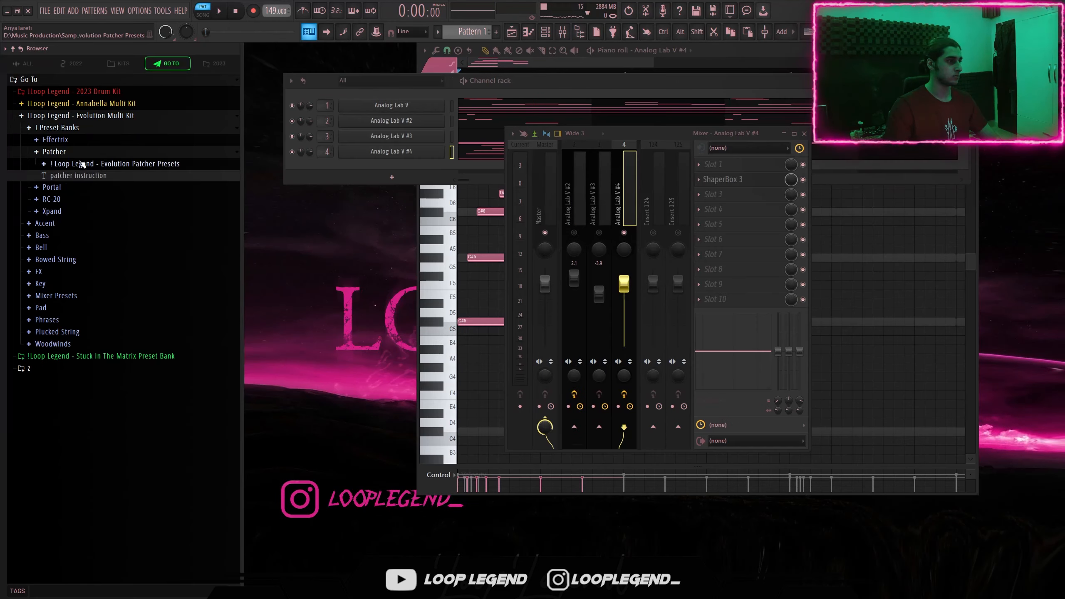
left_click(83, 164)
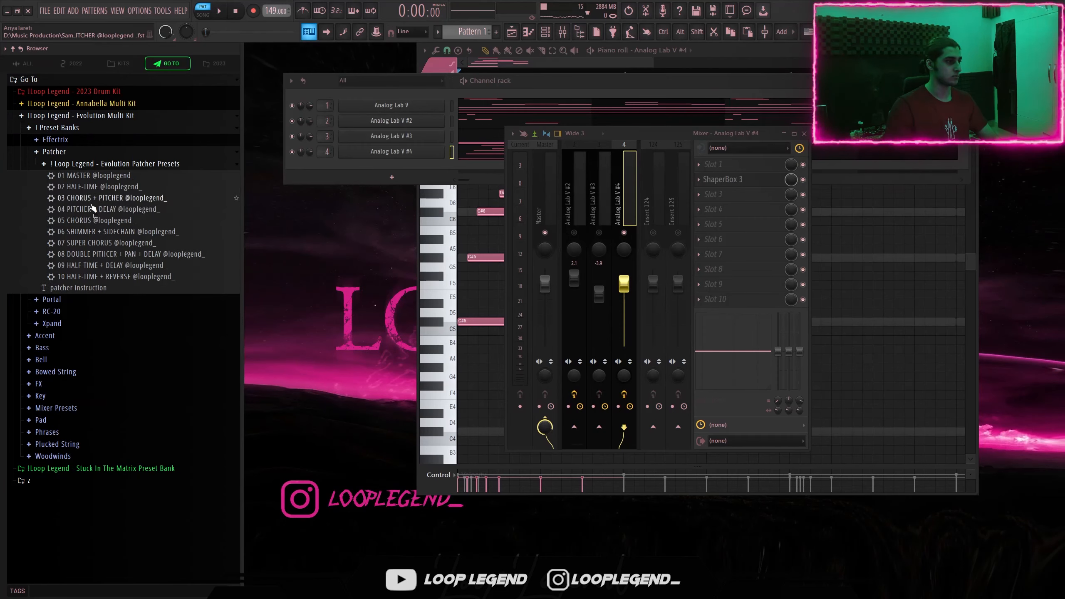
left_click_drag(723, 213, 724, 219)
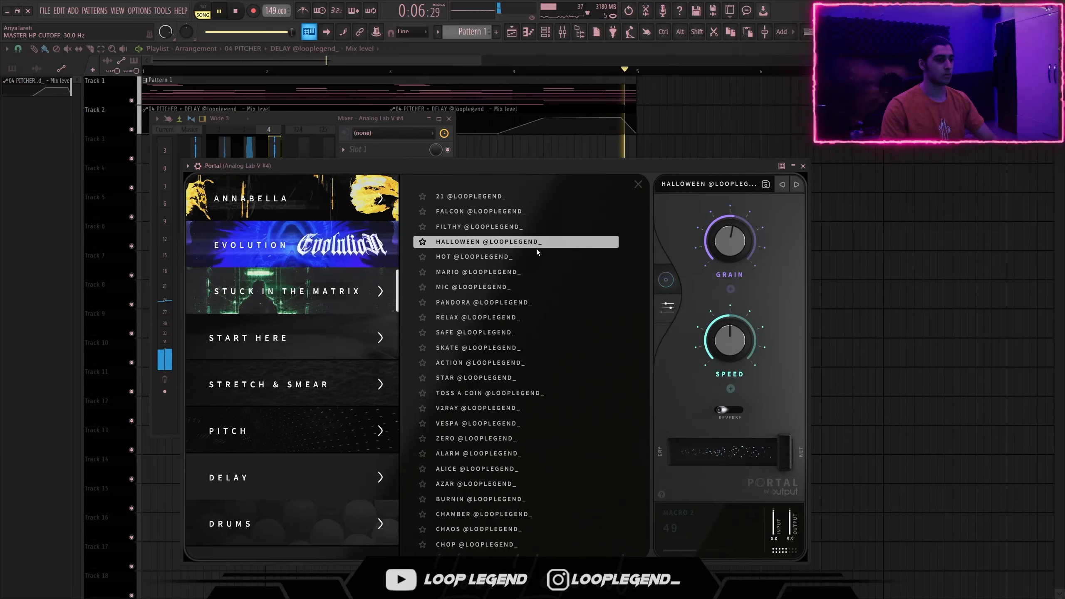
Step: Load the MARIO preset in Portal on the Analog Lab V #4 track, adjust its dry/wet mix and open its detailed settings
left_click(508, 275)
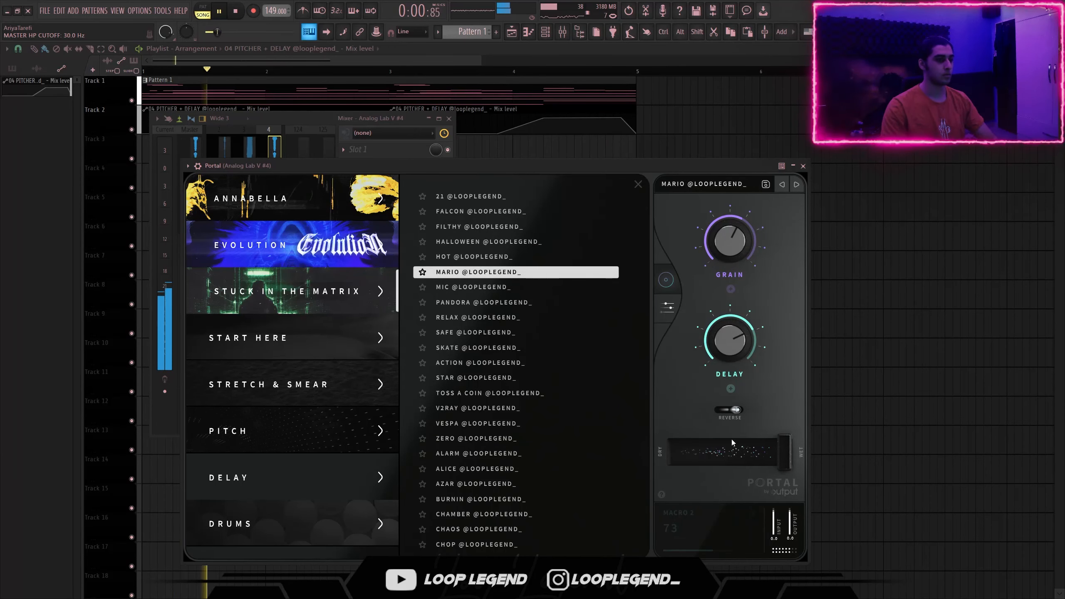
left_click_drag(759, 445, 784, 451)
left_click(668, 308)
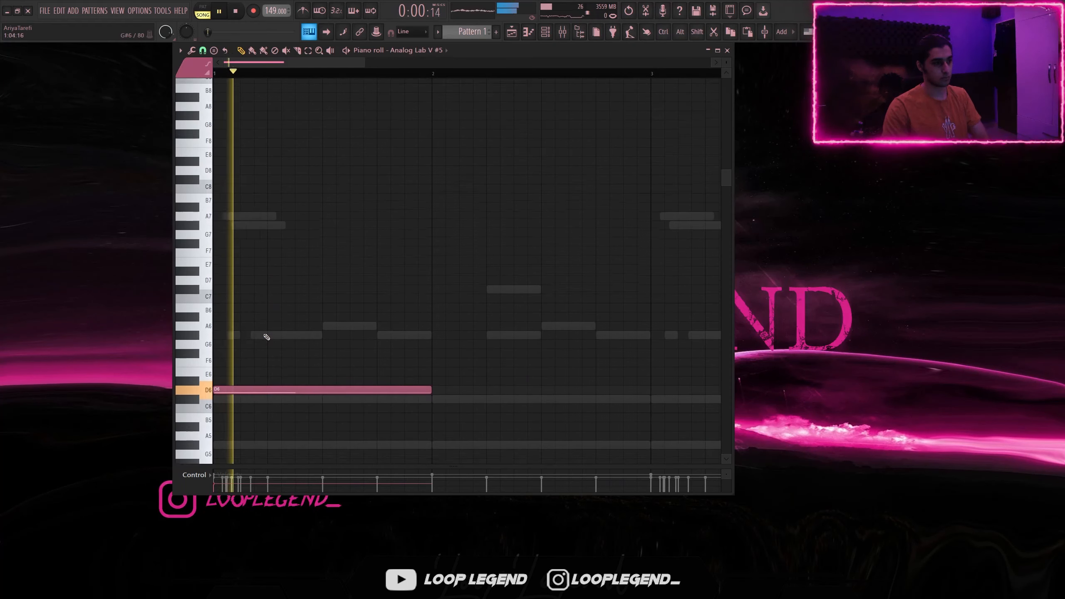
Step: Add one-bar E6 and A6 notes above the D6 in bar 1 of Analog Lab V #5 and audition the chord
scroll(246, 321, "down", 2)
left_click(246, 331)
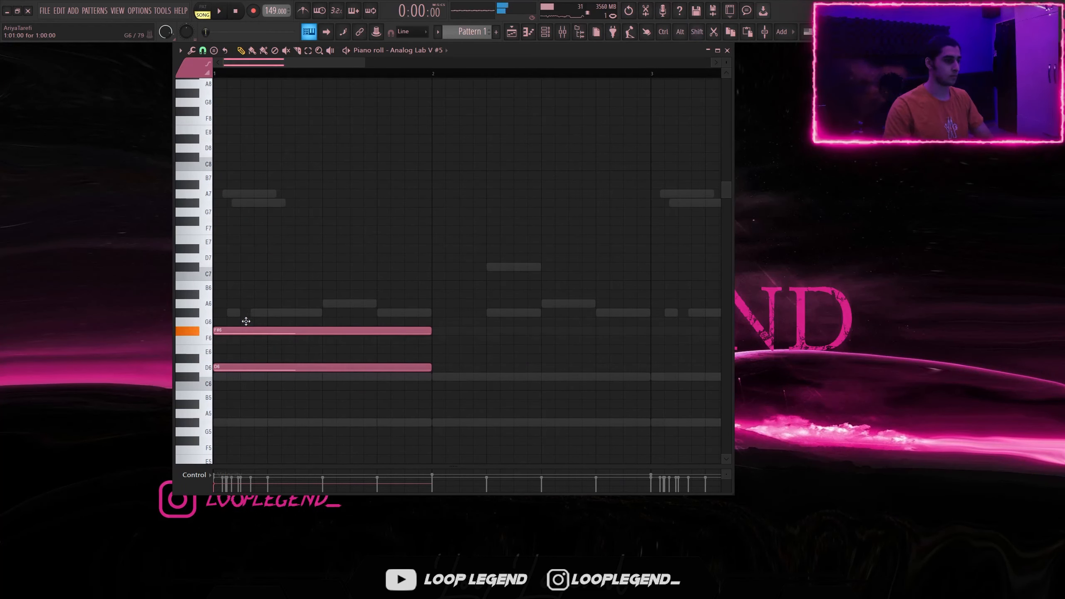
left_click_drag(246, 321, 247, 348)
left_click_drag(253, 309, 216, 303)
key("space")
key("space")
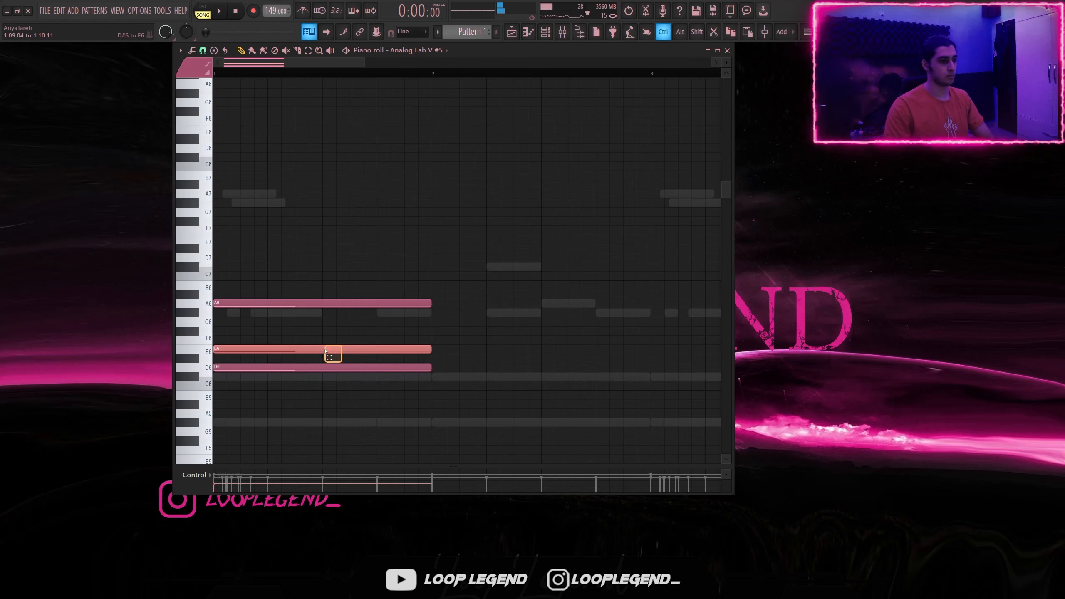
Step: Add G6 at step 9 and F6 at step 11 in bar 1, and shorten the chord's E6 to ten steps
left_click(268, 321)
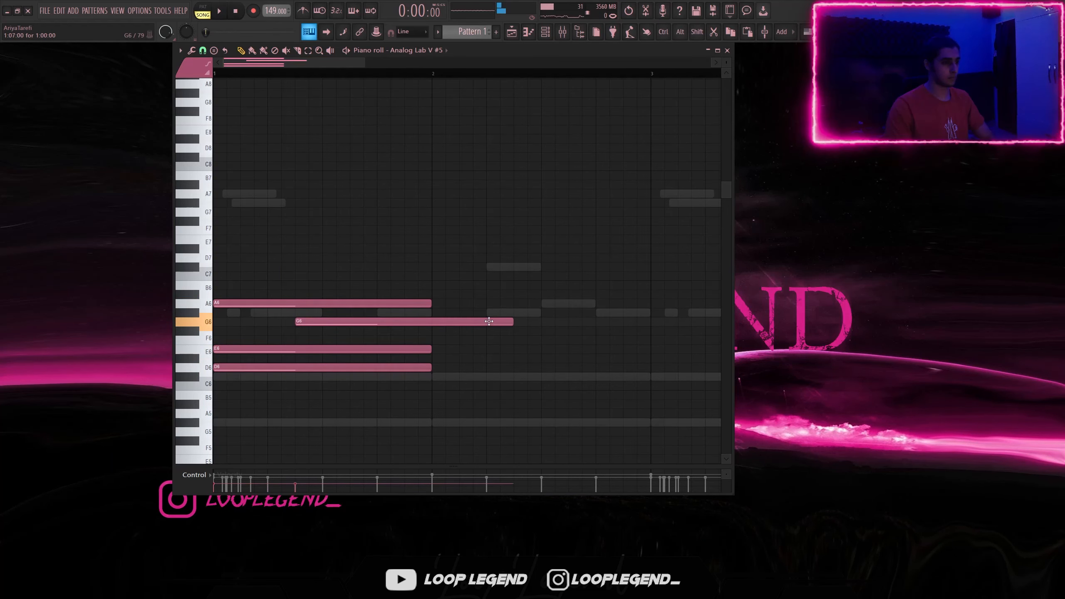
left_click(354, 340)
key("space")
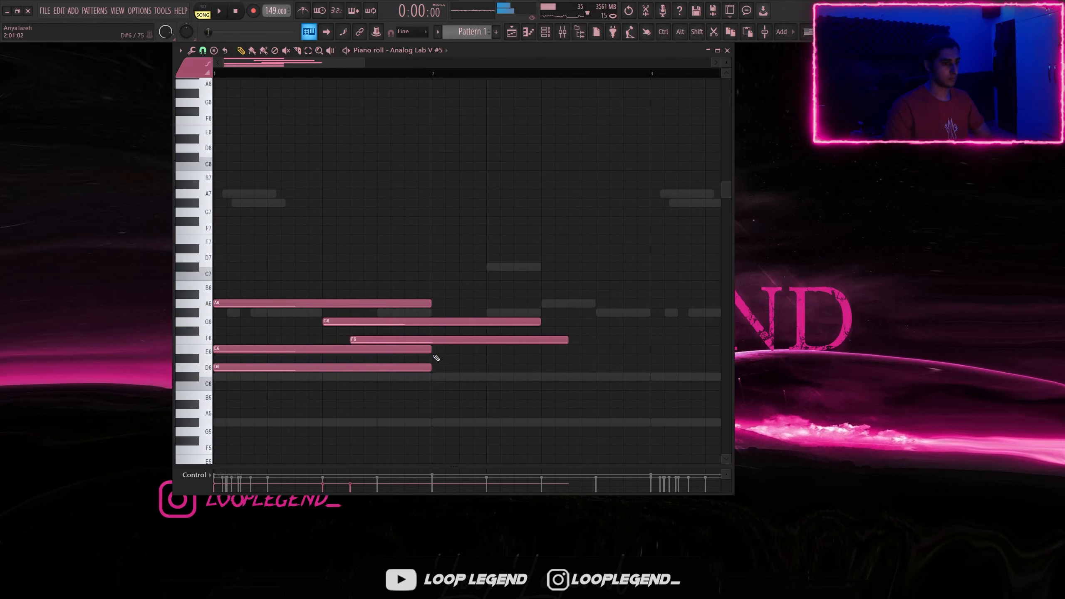
key("space")
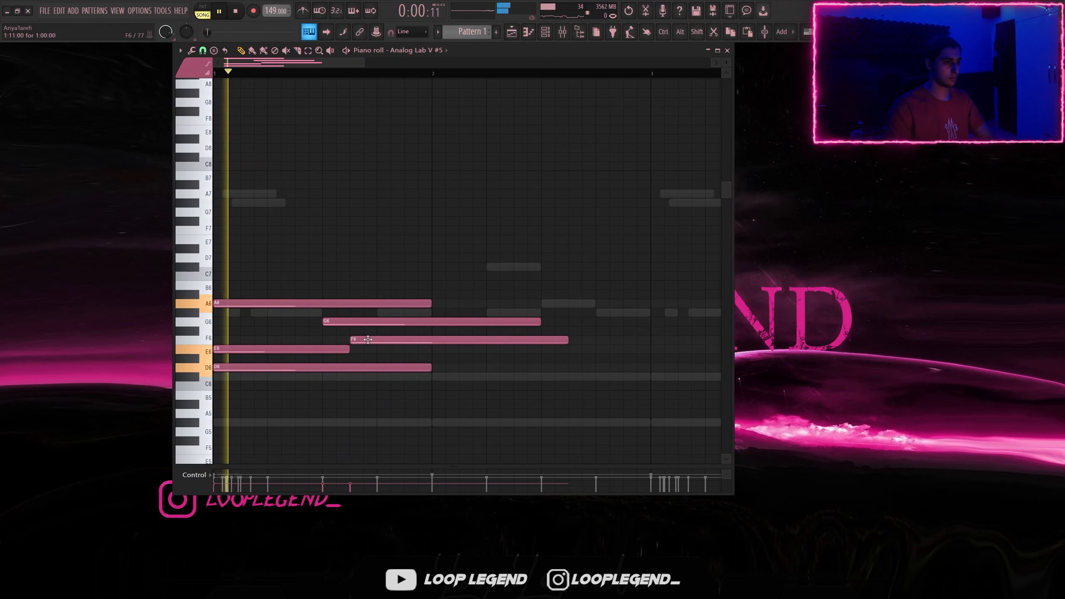
Step: Lower the step 11 note to E6, trim it to two steps, and add a two-step F6 at step 13
left_click_drag(361, 342, 362, 351)
key("space")
left_click_drag(566, 351, 424, 358)
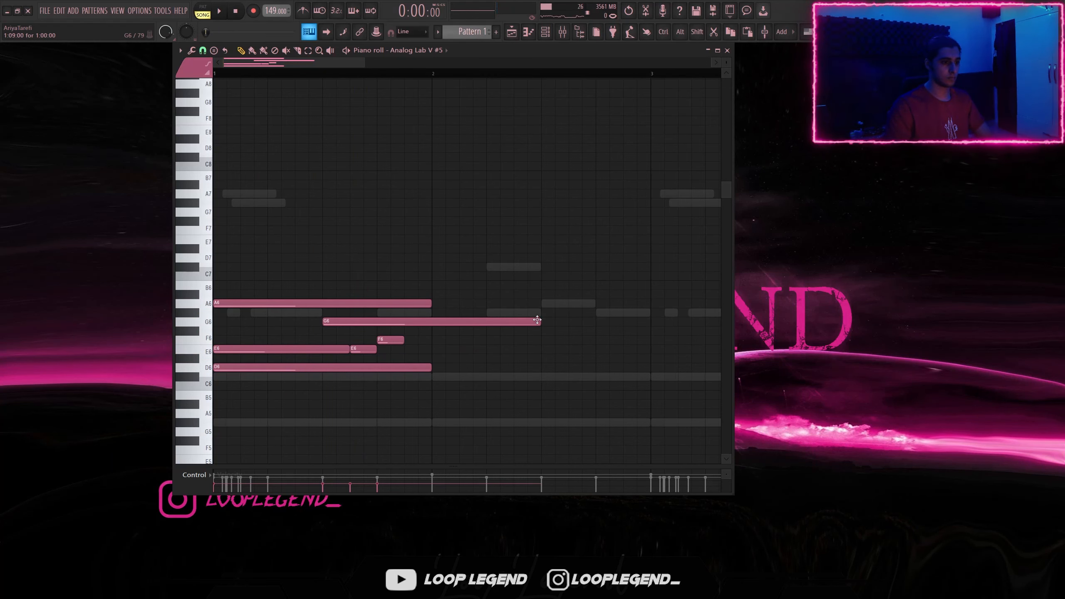
Step: Shorten the G6 at step 9 to four steps and place a two-step A6 at step 15 of bar 1
left_click_drag(389, 321, 376, 321)
key("space")
left_click(409, 322)
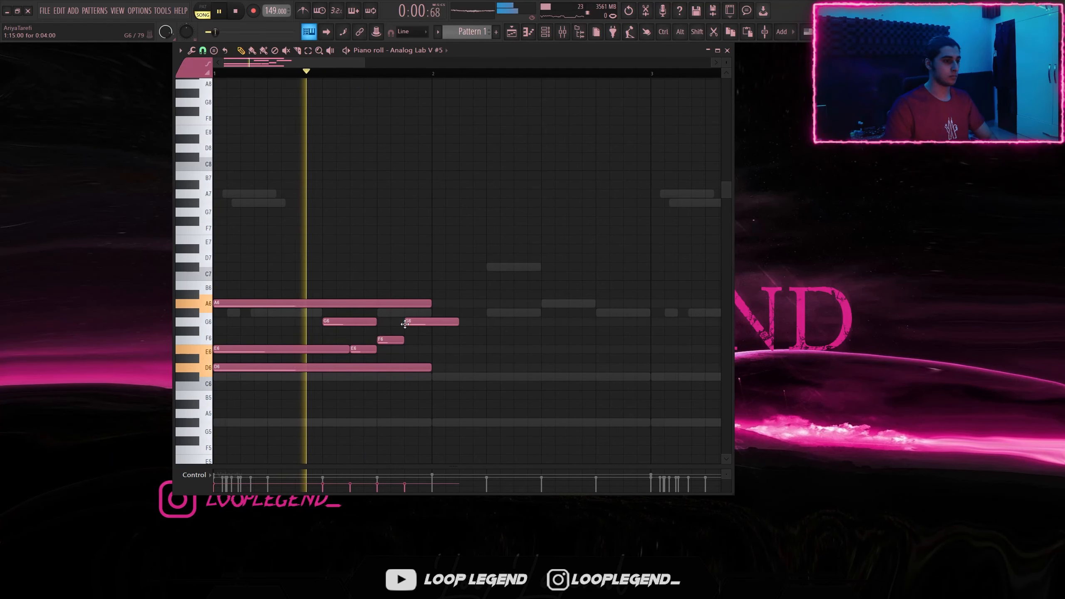
key("space")
left_click_drag(459, 322, 419, 301)
key("space")
Step: Duplicate bar 1 into bar 2 and raise both A6 notes of the copy to A#6
key("ctrl+b")
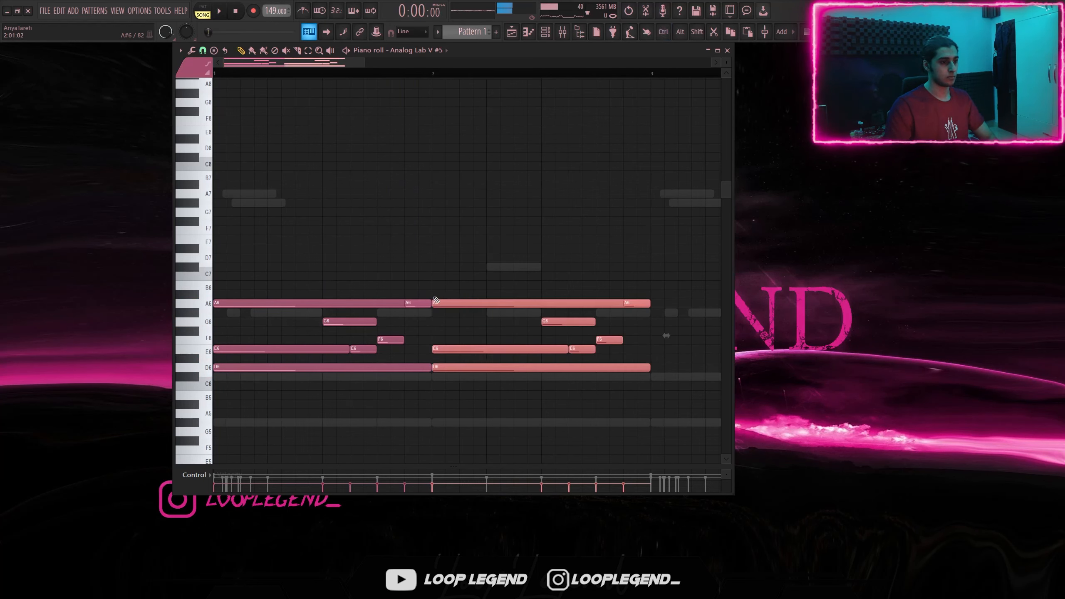
key("shift+Up")
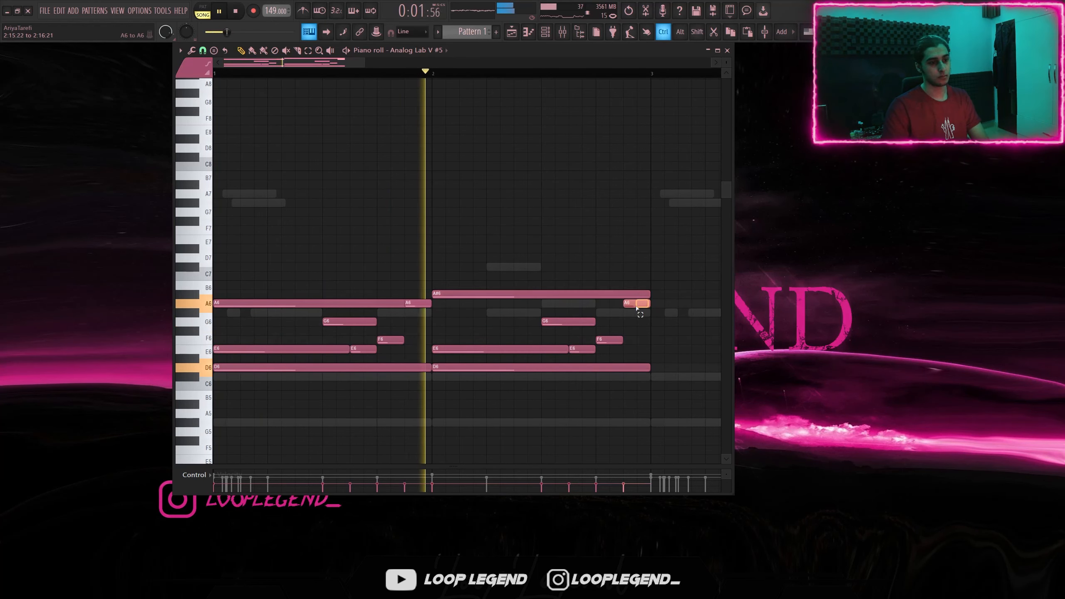
key("space")
scroll(520, 316, "down", 2)
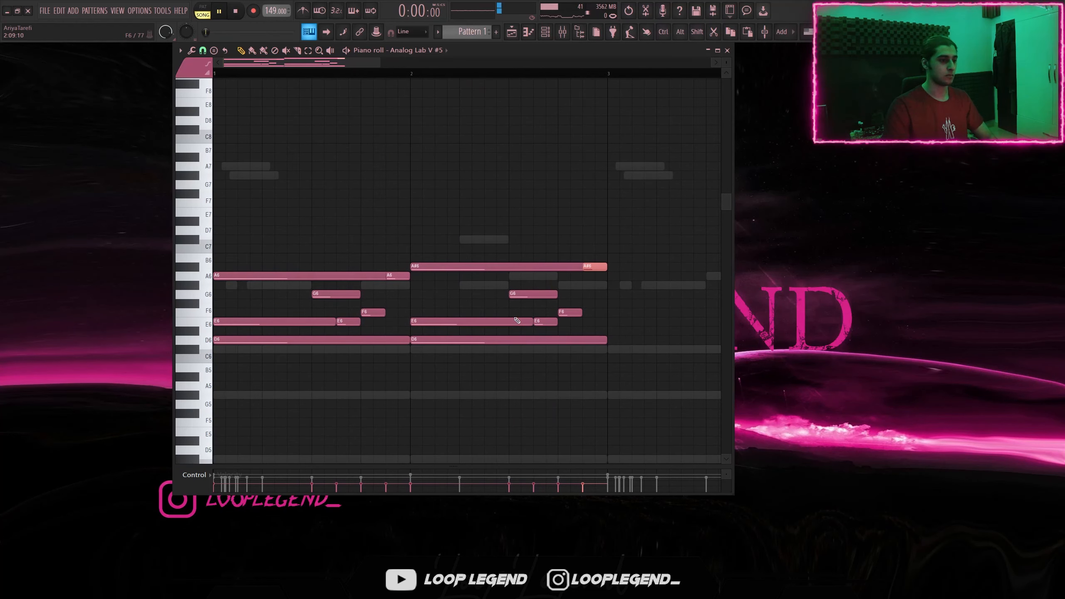
Step: Add two-step notes G6 at step 5 and F6 at step 7 of bar 2, and duplicate the two-bar phrase
left_click(491, 294)
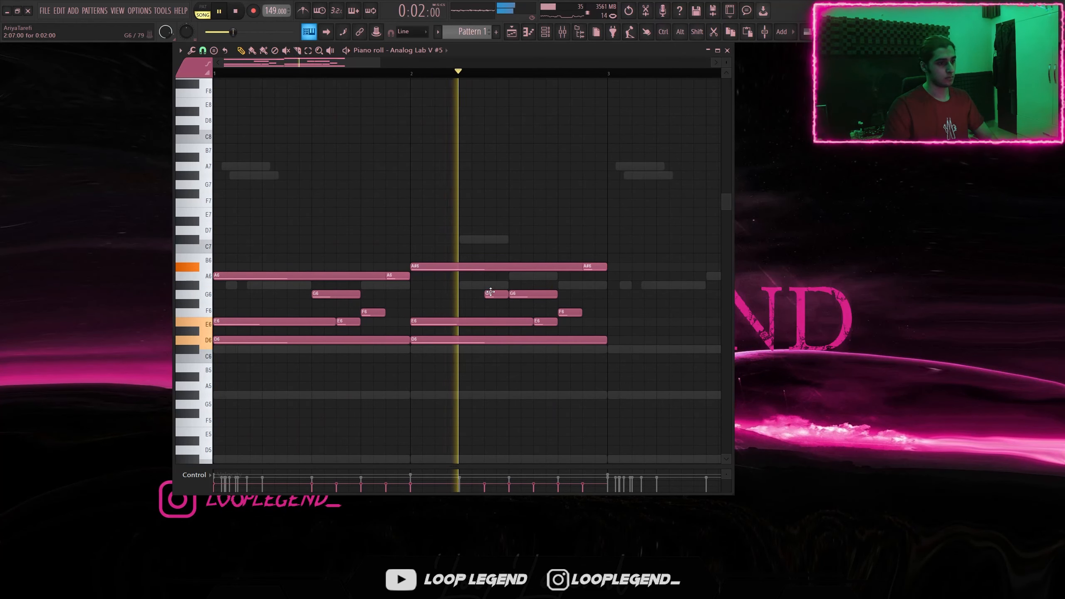
key("space")
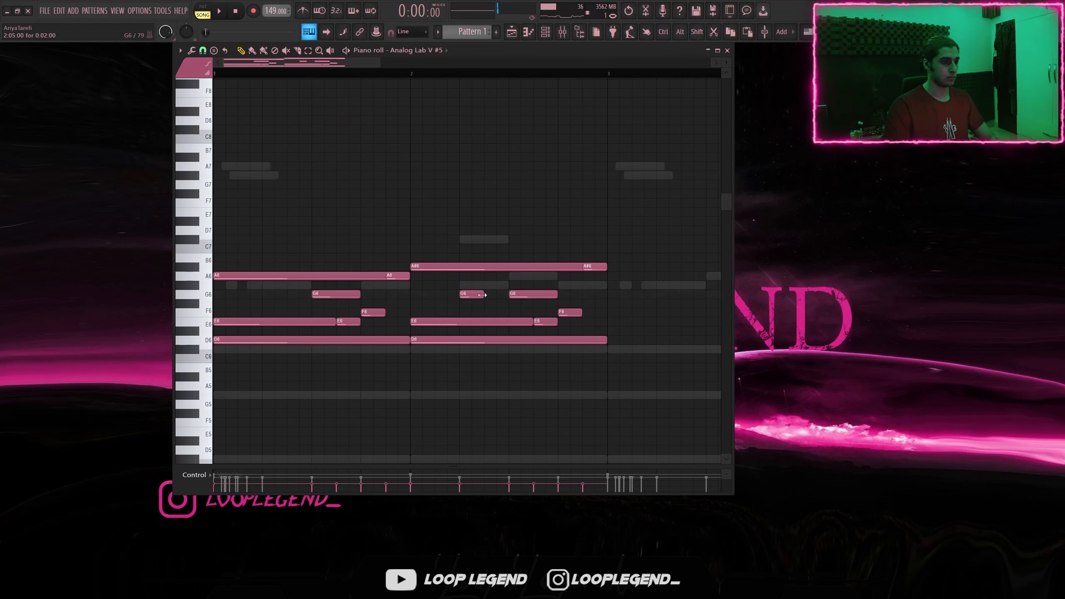
left_click(488, 312)
key("space")
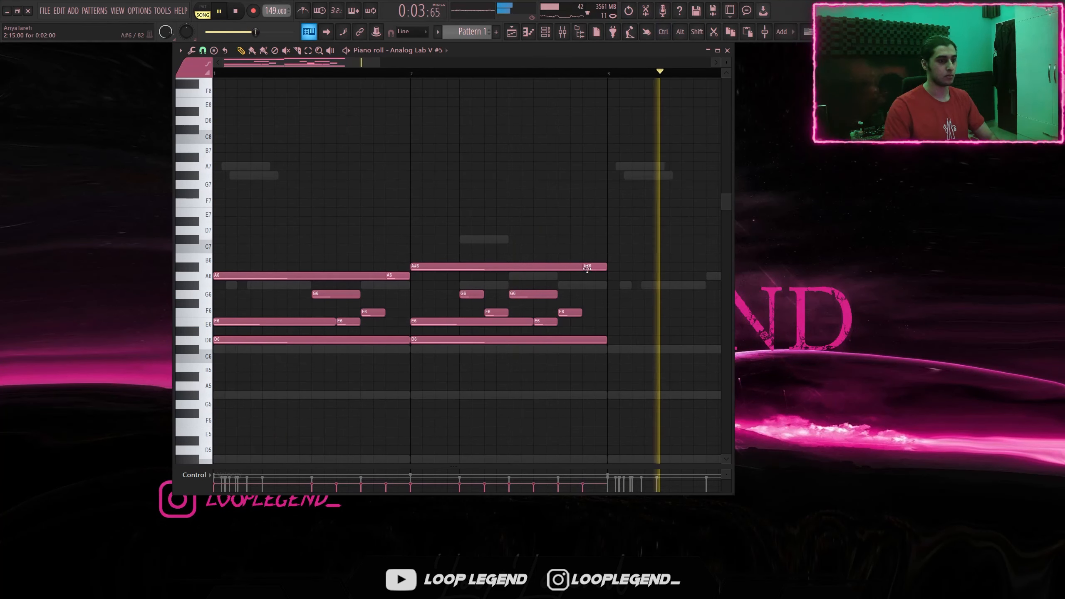
scroll(583, 281, "down", 4)
key("ctrl+b")
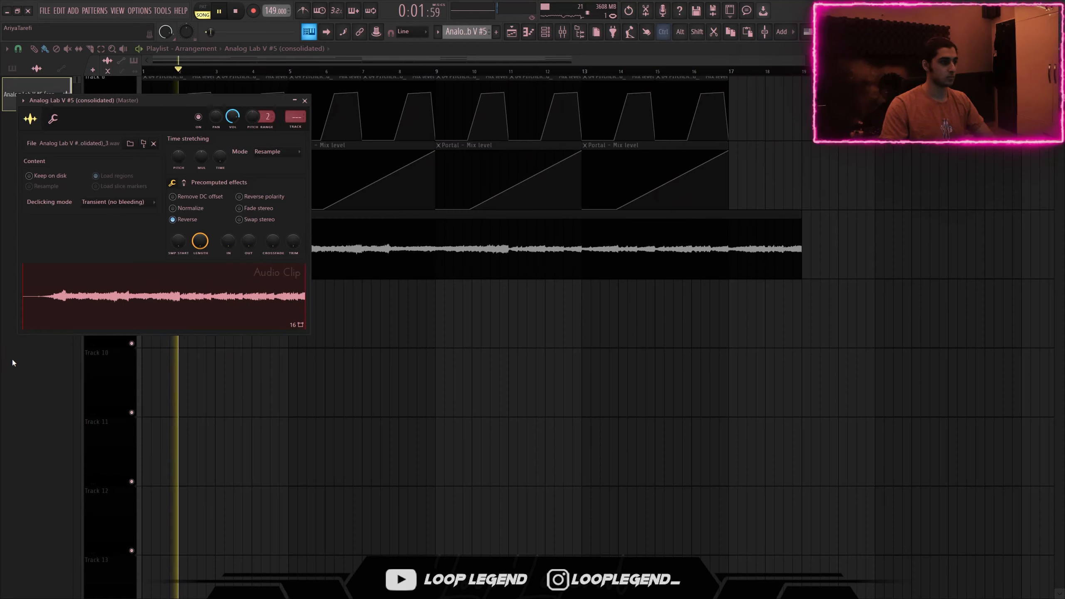
Step: With the reversed Analog Lab V #5 clip routed to mixer track 7, load Fruity Parametric EQ 2 onto that track
scroll(8, 360, "up", 3)
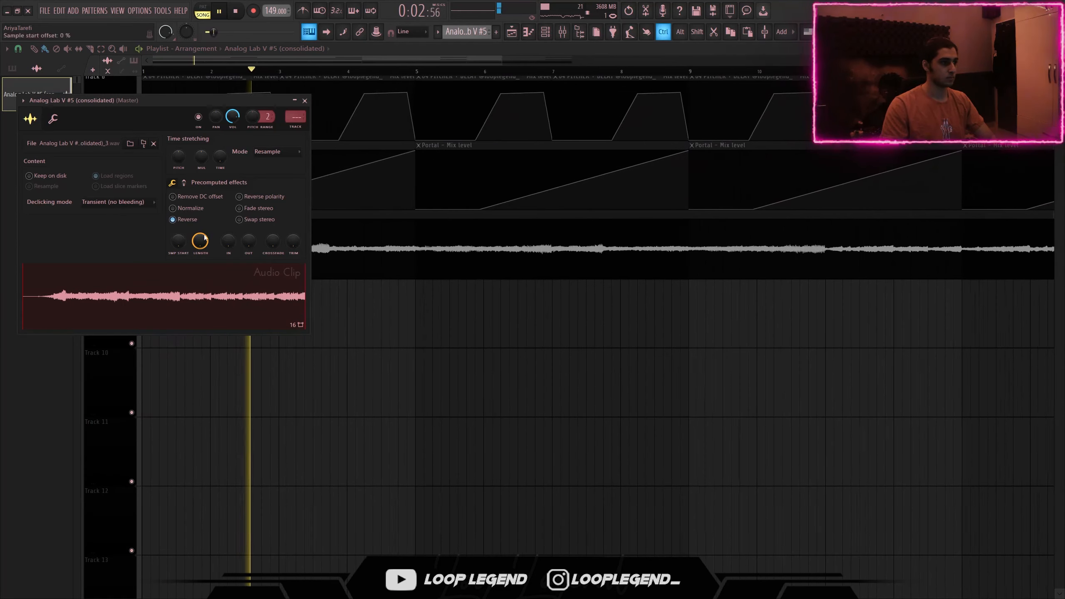
left_click(306, 101)
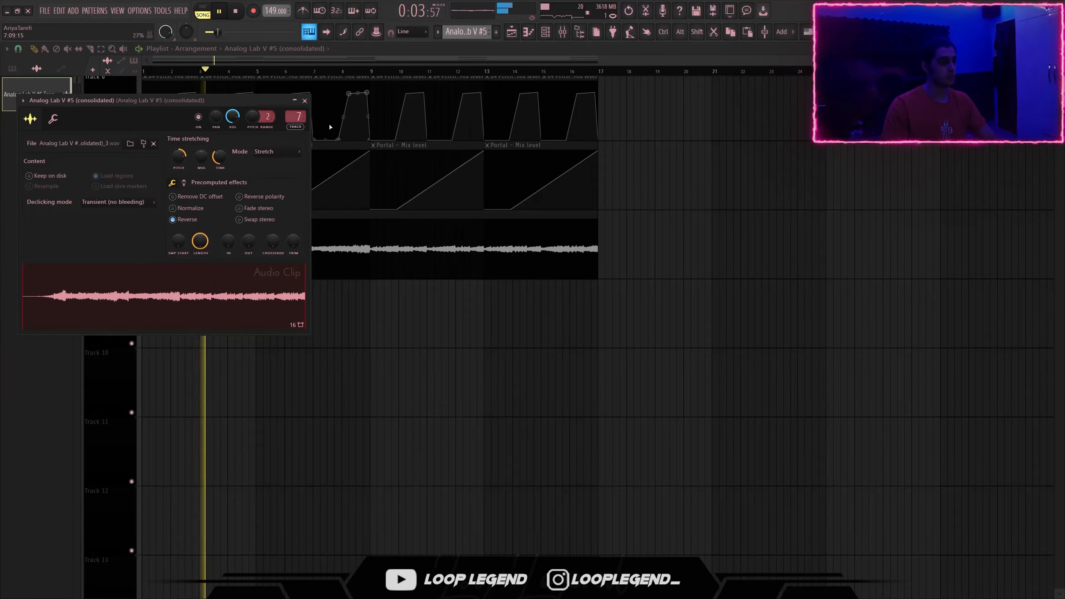
key("F9")
left_click(510, 157)
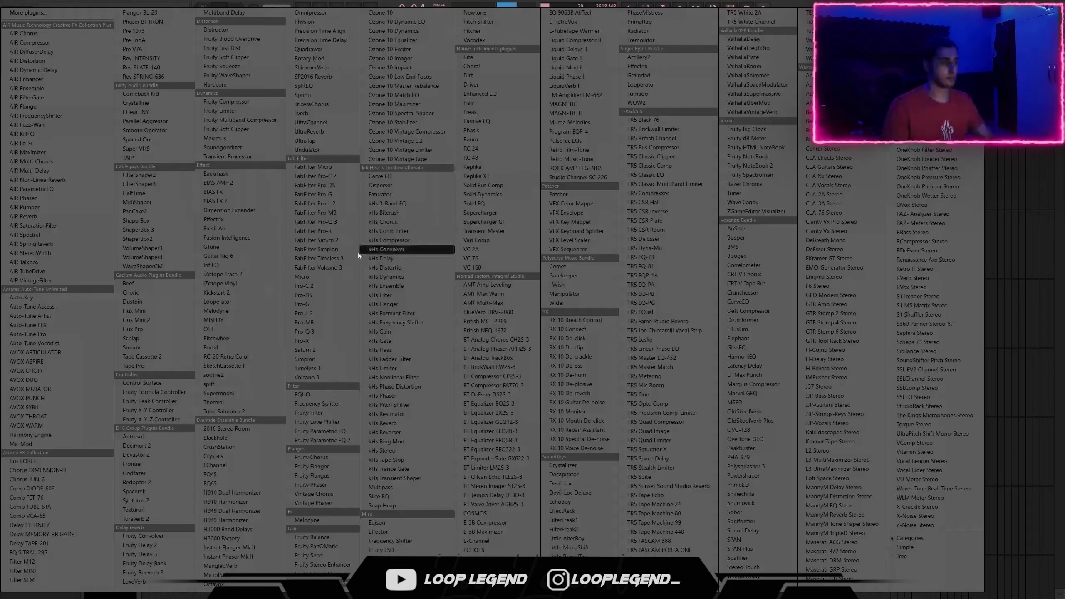
left_click(329, 439)
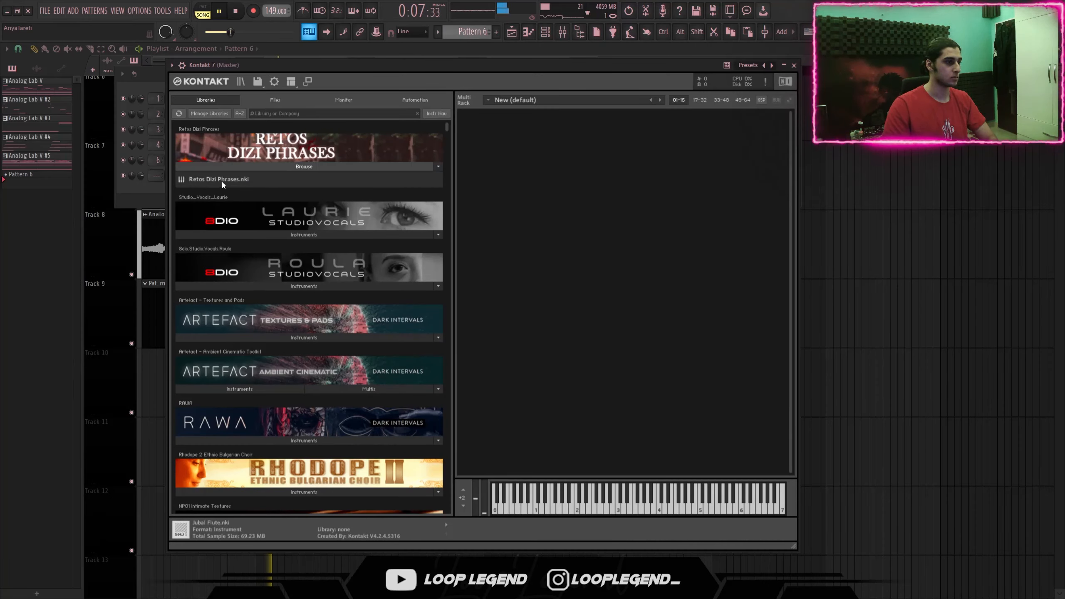
Step: Load Retos Dizi Phrases in Kontakt 7, and move the first phrase note to D5 with a half-bar length ending at bar 2
left_click_drag(223, 186, 558, 164)
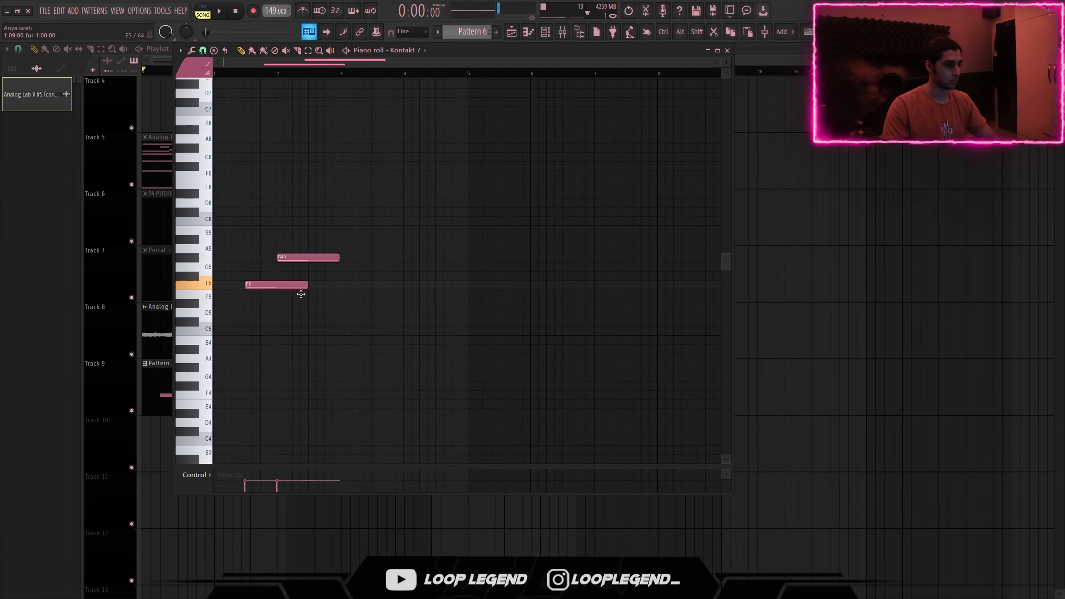
left_click_drag(299, 290, 299, 310)
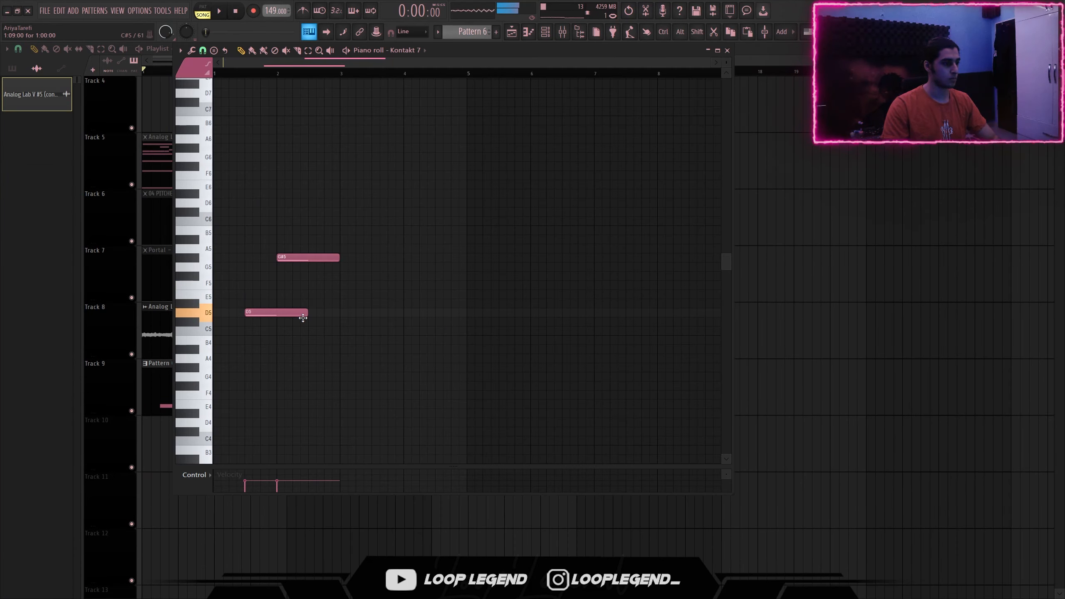
key("space")
left_click_drag(307, 316, 274, 317)
scroll(274, 317, "up", 4)
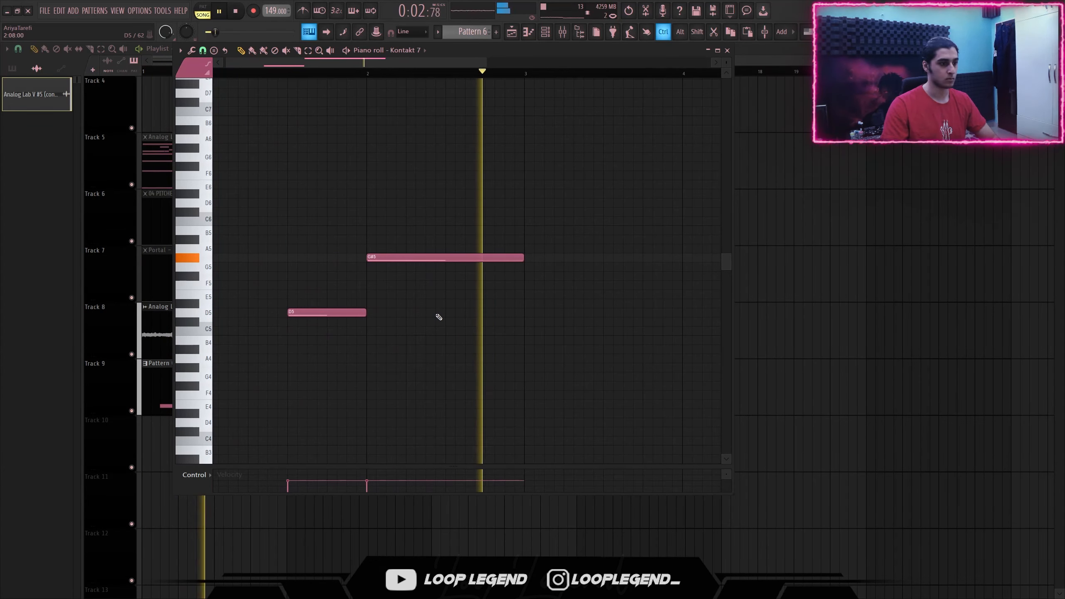
Step: Duplicate the two-bar dizi phrase into bars 3 and 4 and play it back
scroll(437, 316, "down", 2)
key("ctrl+b")
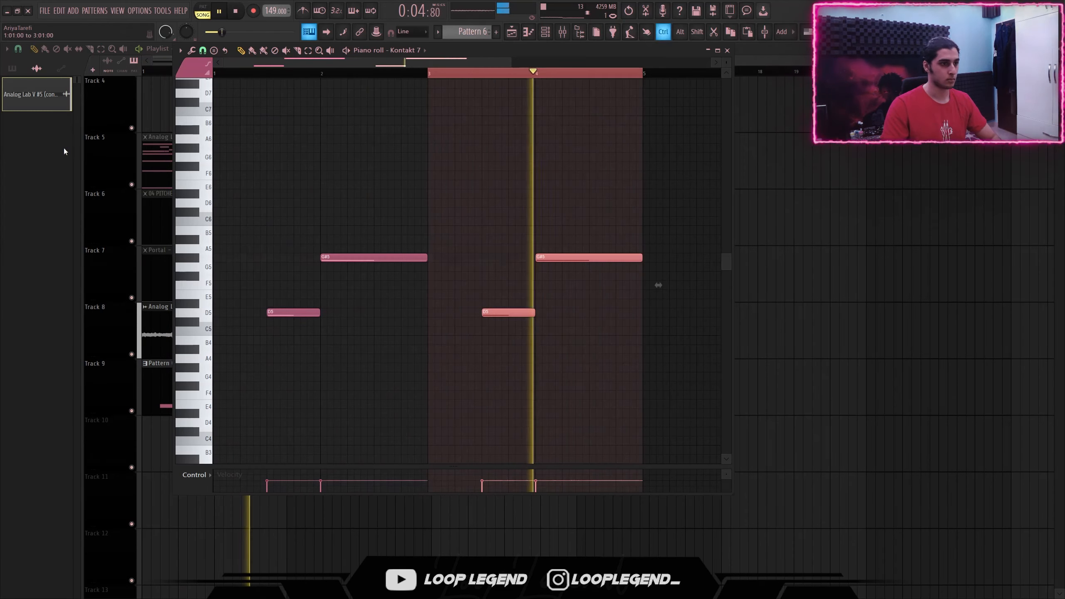
key("space")
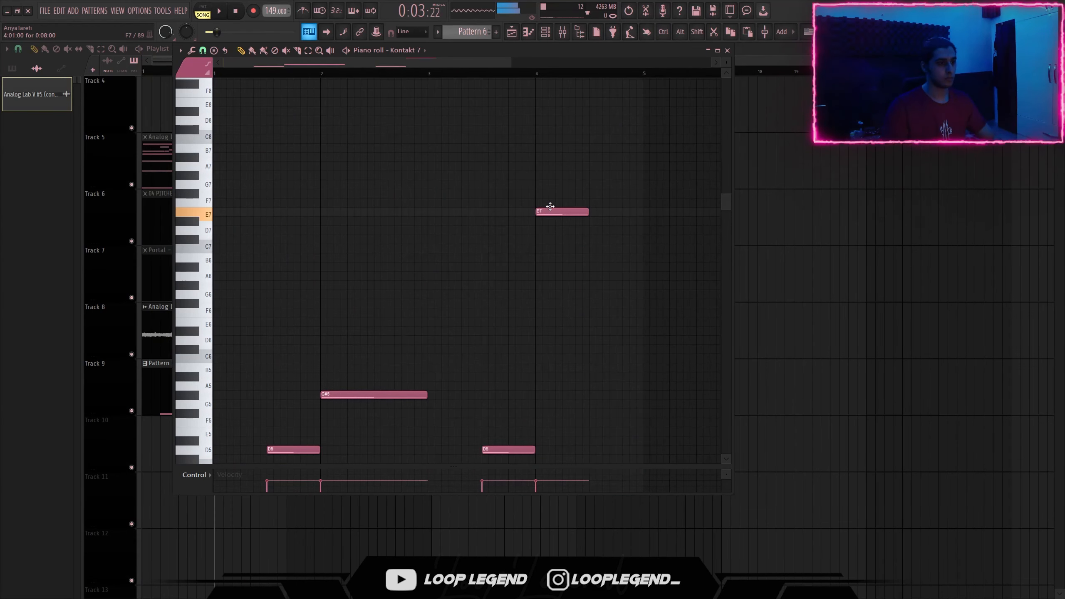
Step: Make the bar 4 note a half-bar D#7 and add a half-bar E7 at step 9
key("space")
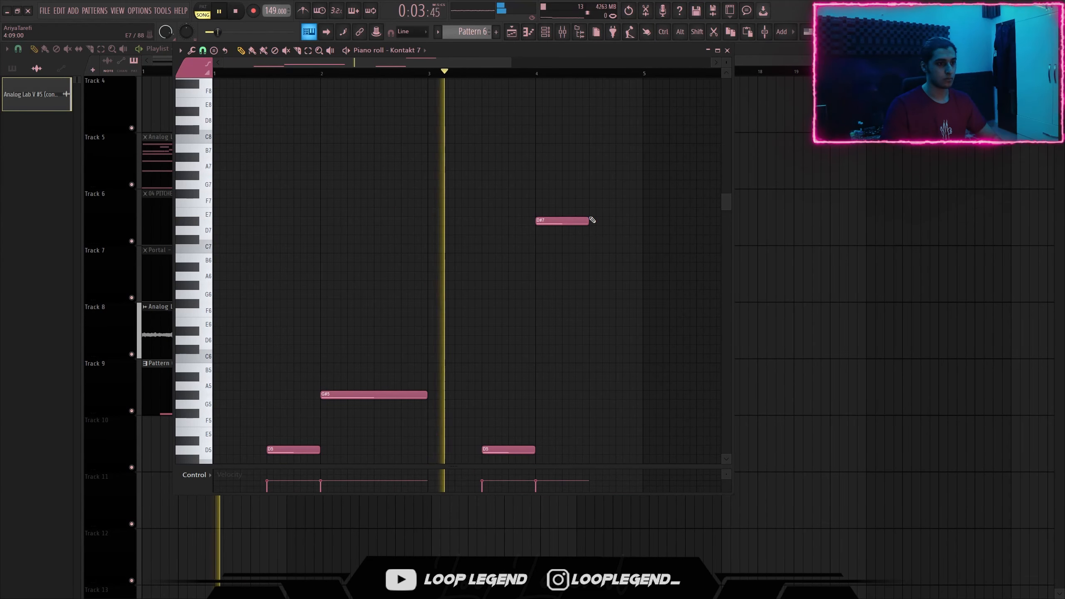
left_click(594, 212)
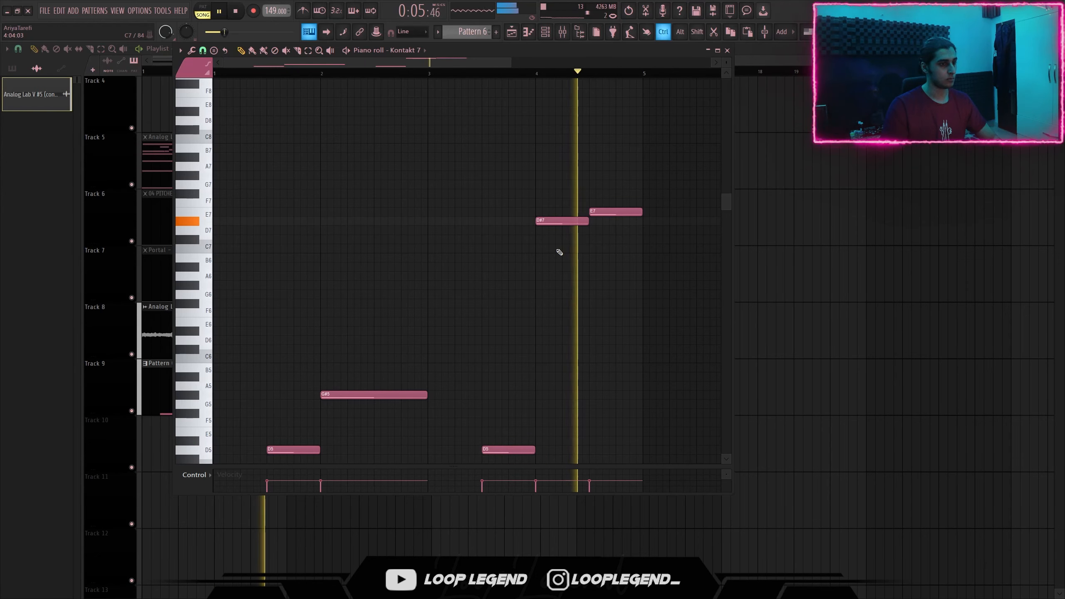
Step: Raise the first note of bar 4 into octave 8, trying F#8 and F8, and audition the phrase
scroll(571, 241, "down", 2)
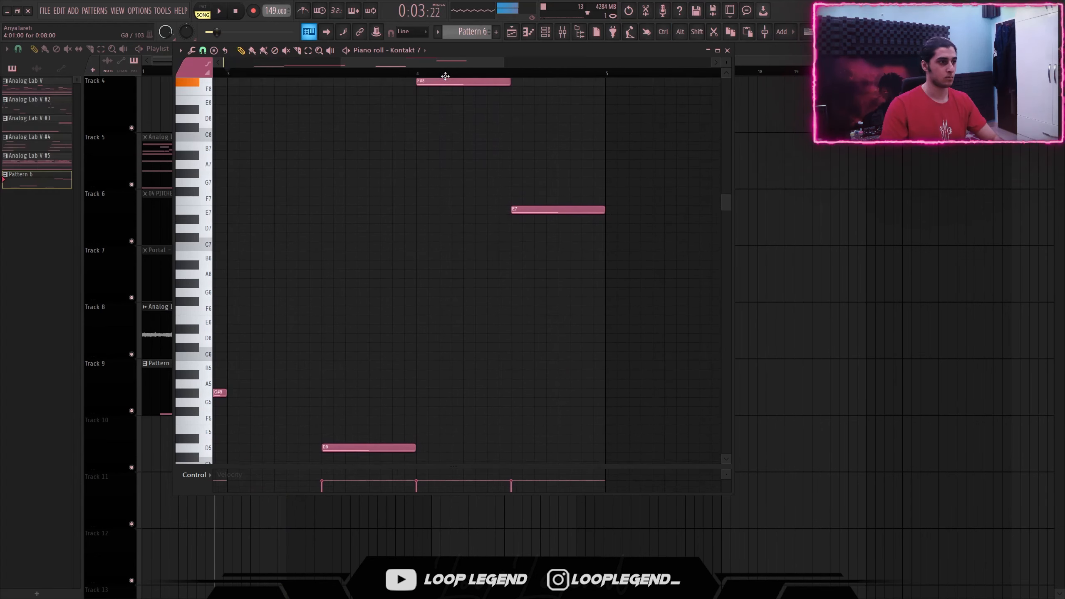
left_click_drag(446, 76, 438, 131)
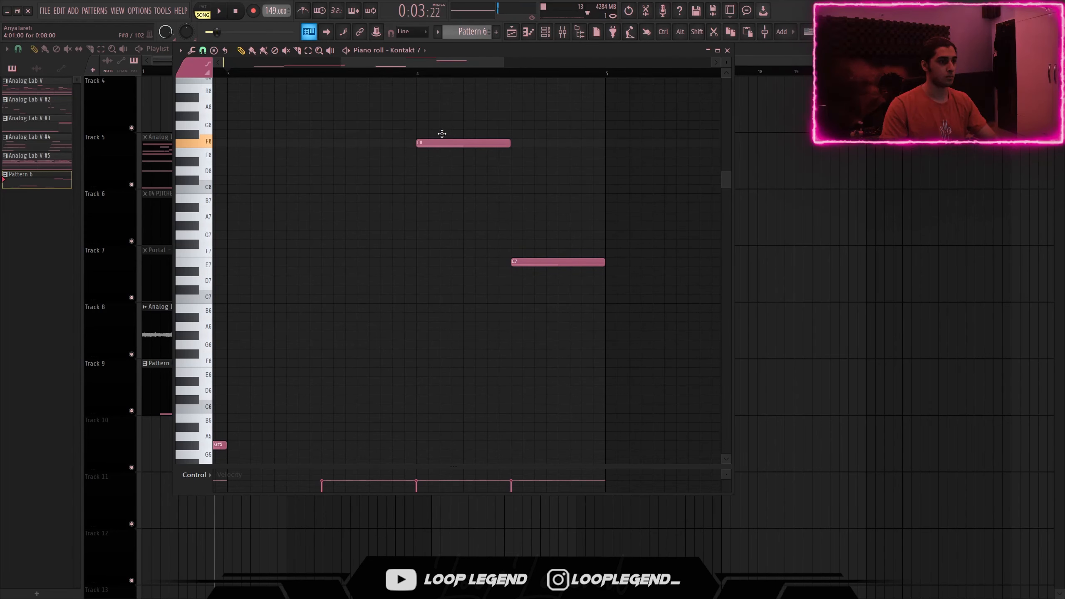
left_click_drag(442, 134, 444, 131)
key("space")
scroll(440, 160, "down", 2)
scroll(428, 214, "down", 2)
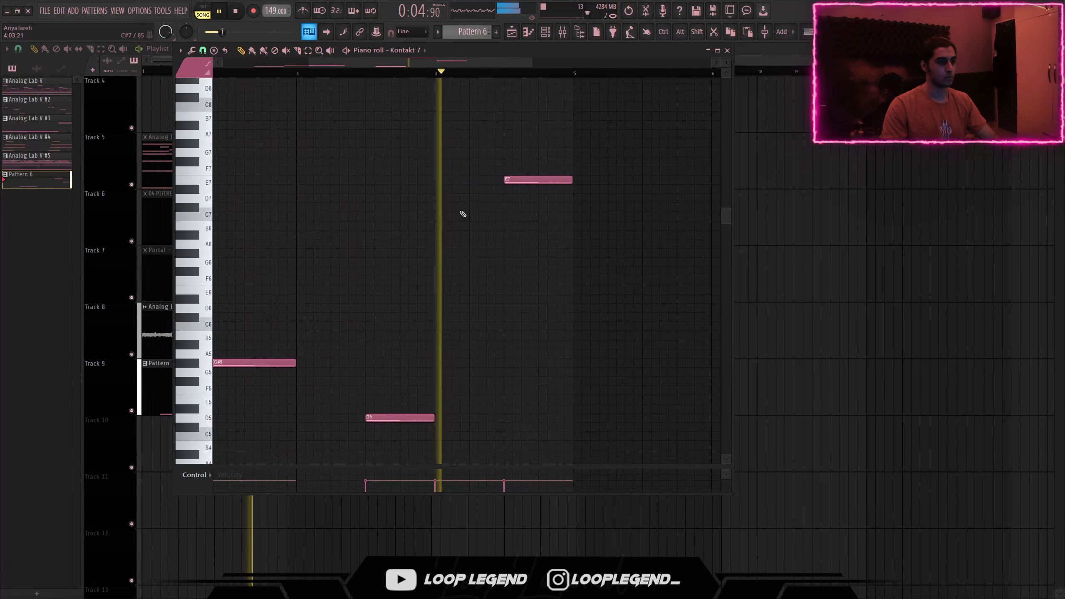
scroll(474, 222, "up", 2)
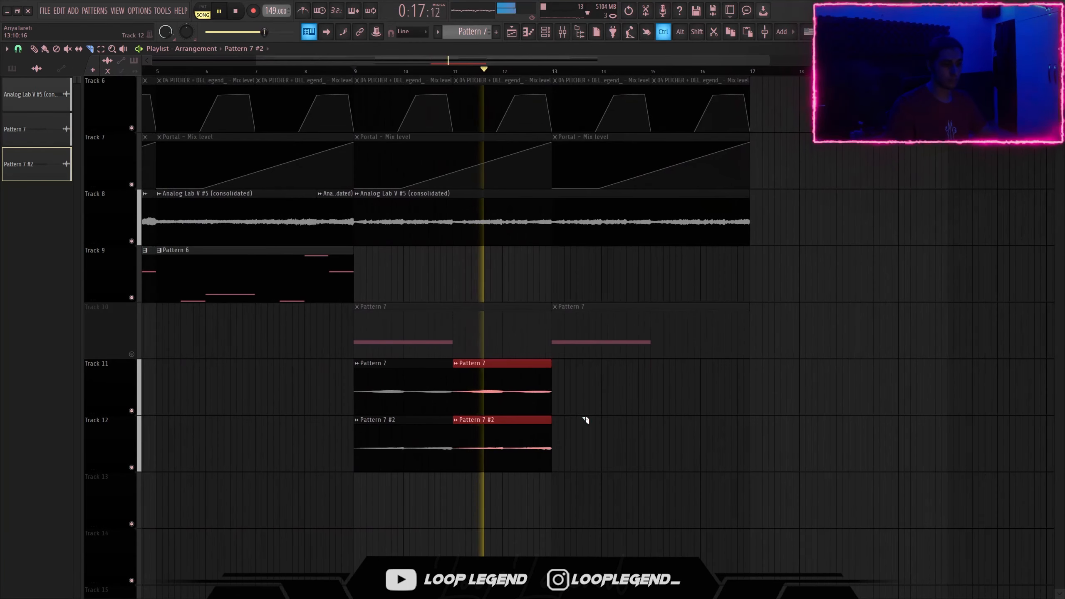
Step: Duplicate the selected Pattern 7 and Pattern 7 #2 audio clips twice to fill bars 13 to 16
key("ctrl+b")
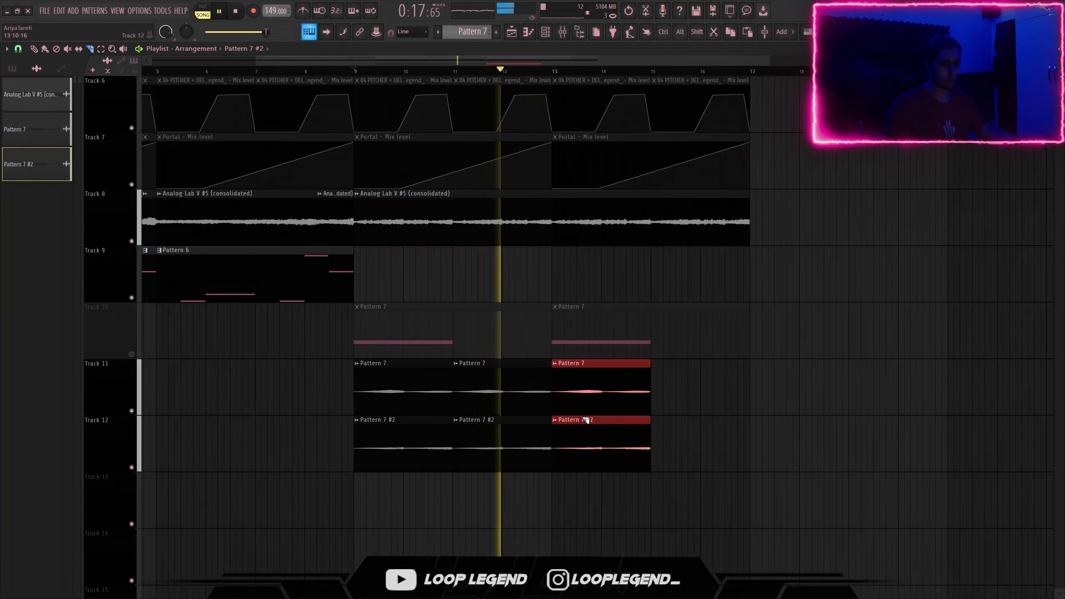
key("ctrl+b")
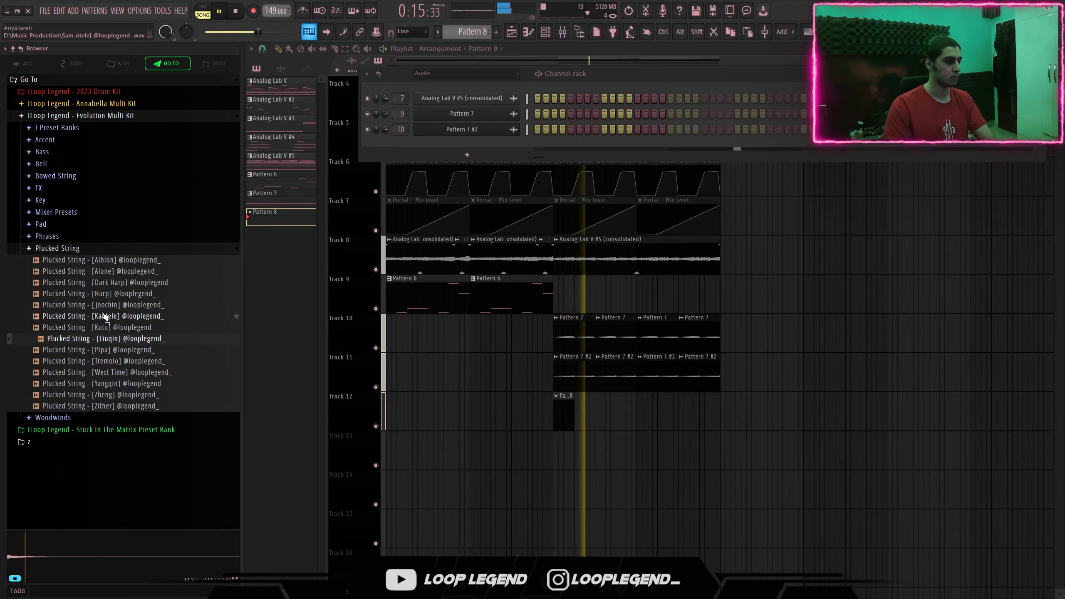
Step: Open the Plucked String - [Koto] sample from the Evolution Multi Kit in a new channel
right_click(124, 328)
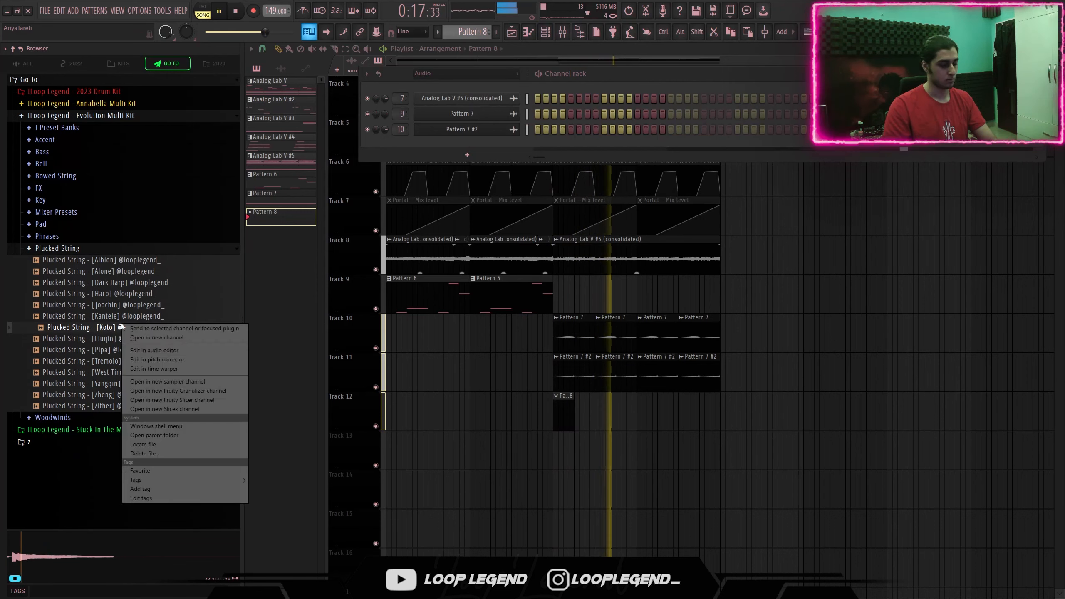
left_click(151, 338)
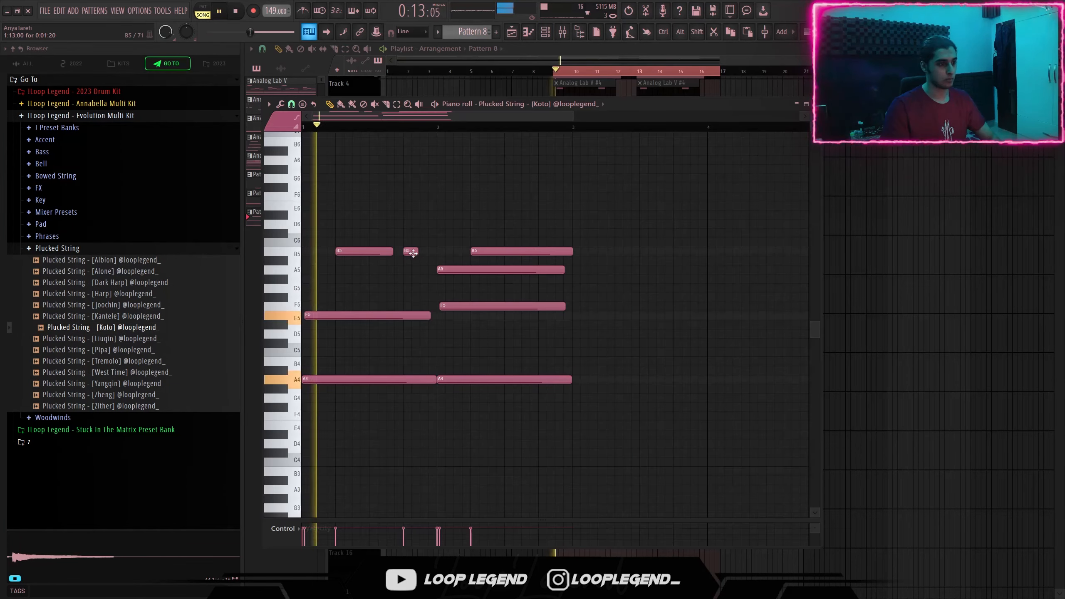
Step: Lower the short B5 note in bar 1 of the Koto phrase to A5
left_click_drag(414, 252, 411, 273)
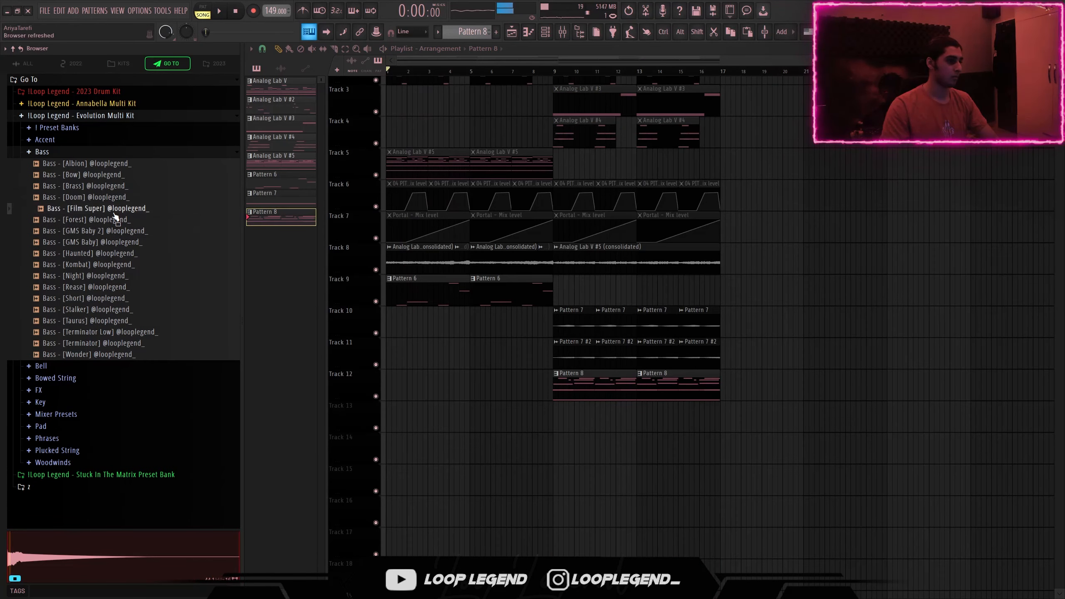
Step: Open the Bass - [Film Super] sample in a new channel and enter short C5 notes in bar 2 of Pattern 9
right_click(113, 214)
left_click(126, 221)
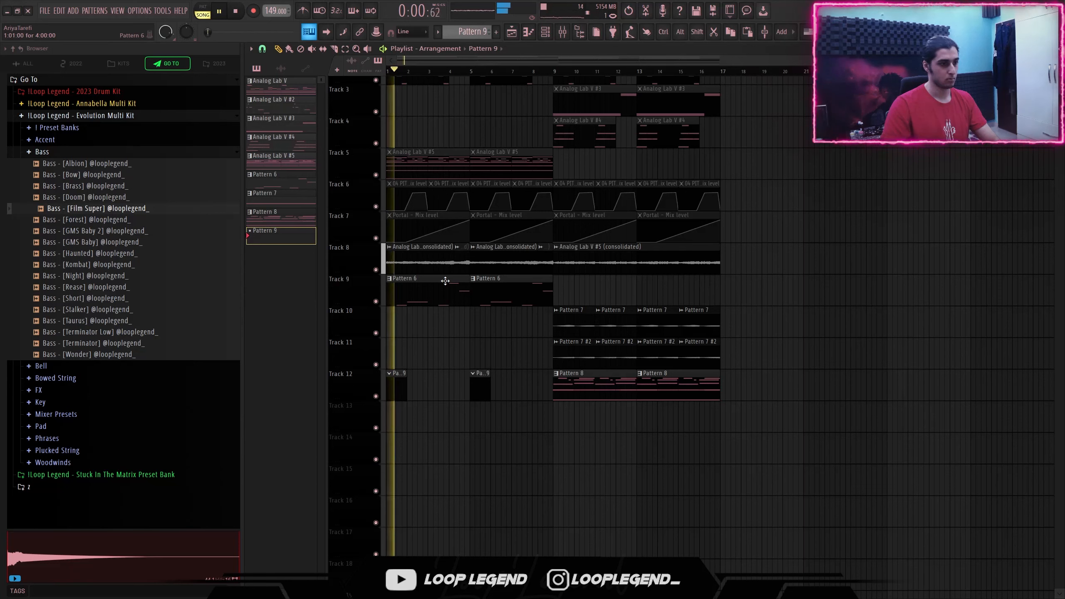
key("F6")
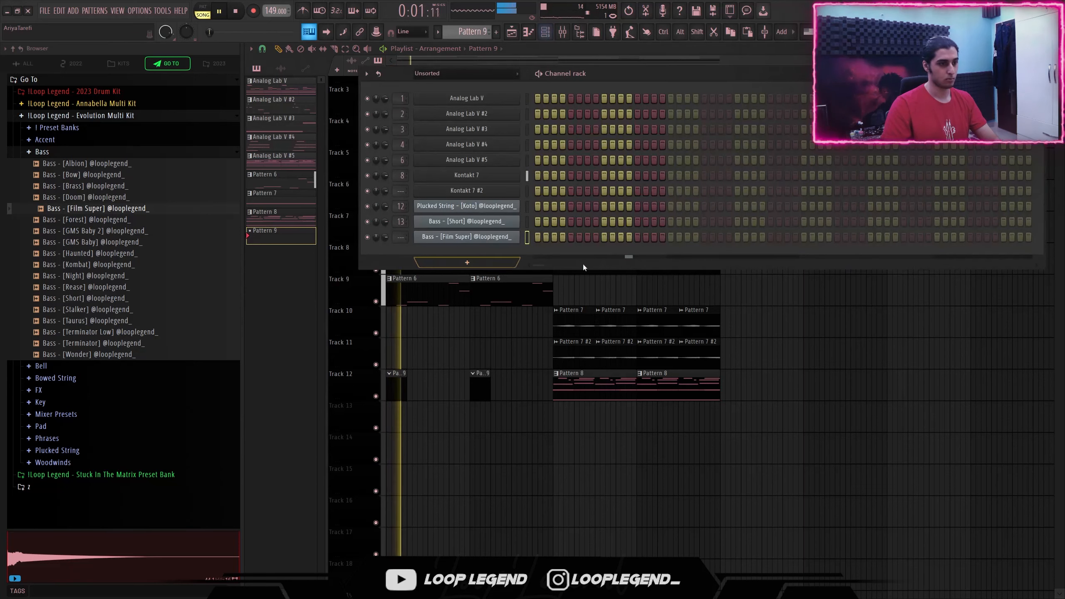
left_click(704, 237)
key("space")
key("F7")
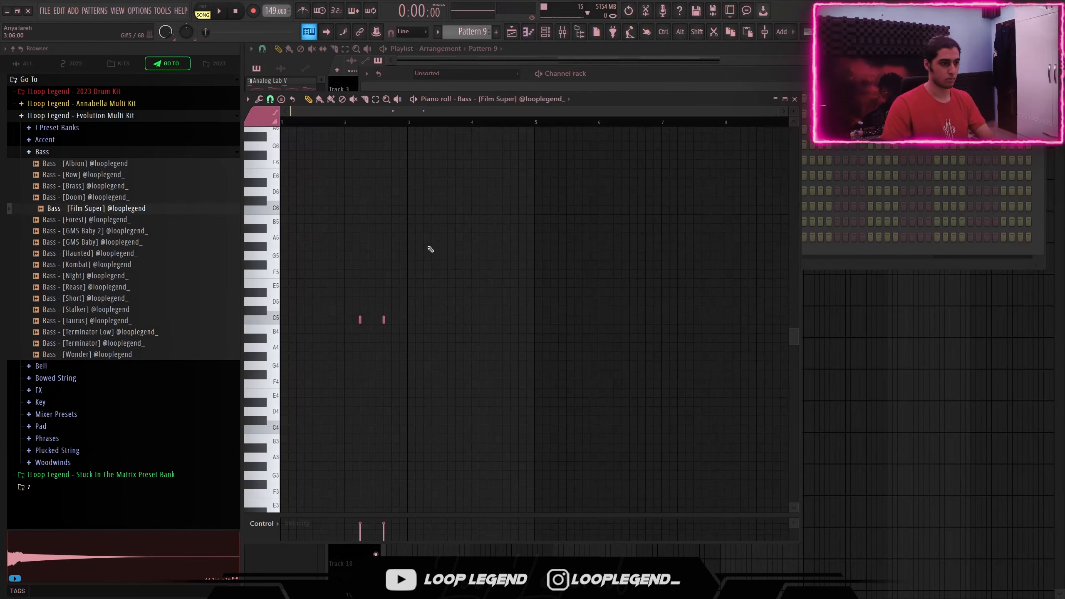
Step: Move the two bar 2 bass notes down to A4 and duplicate them into bar 4 at F5
key("space")
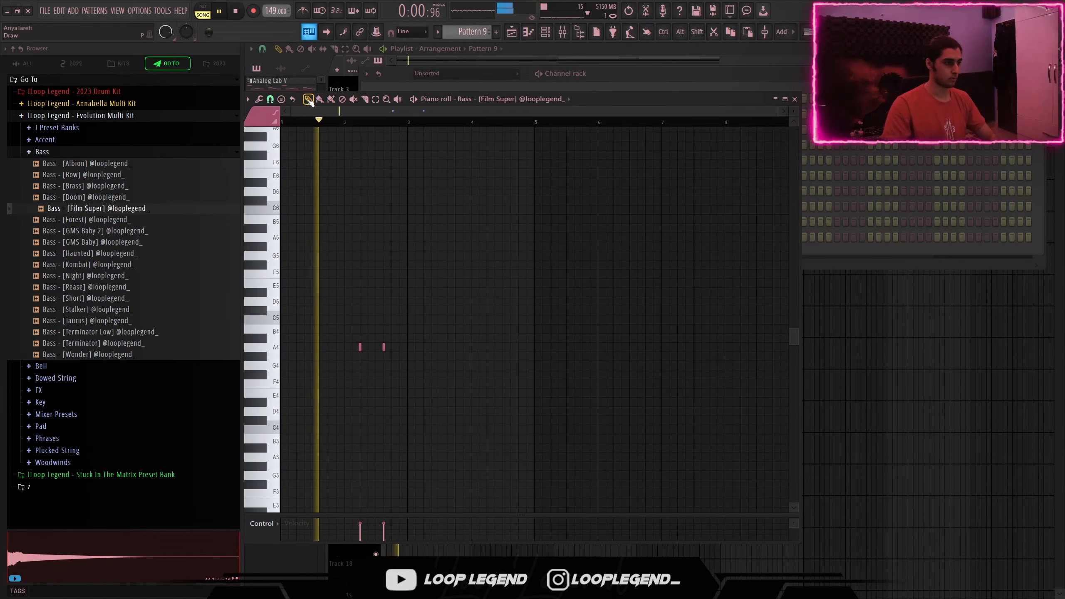
scroll(469, 340, "up", 2)
scroll(469, 340, "down", 2)
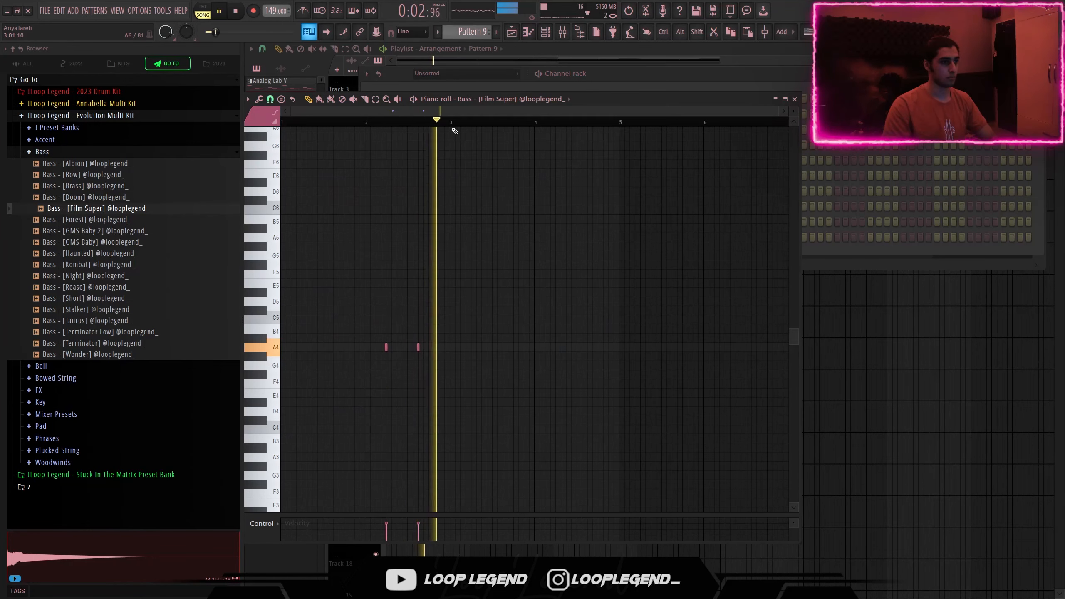
key("space")
key("ctrl+b")
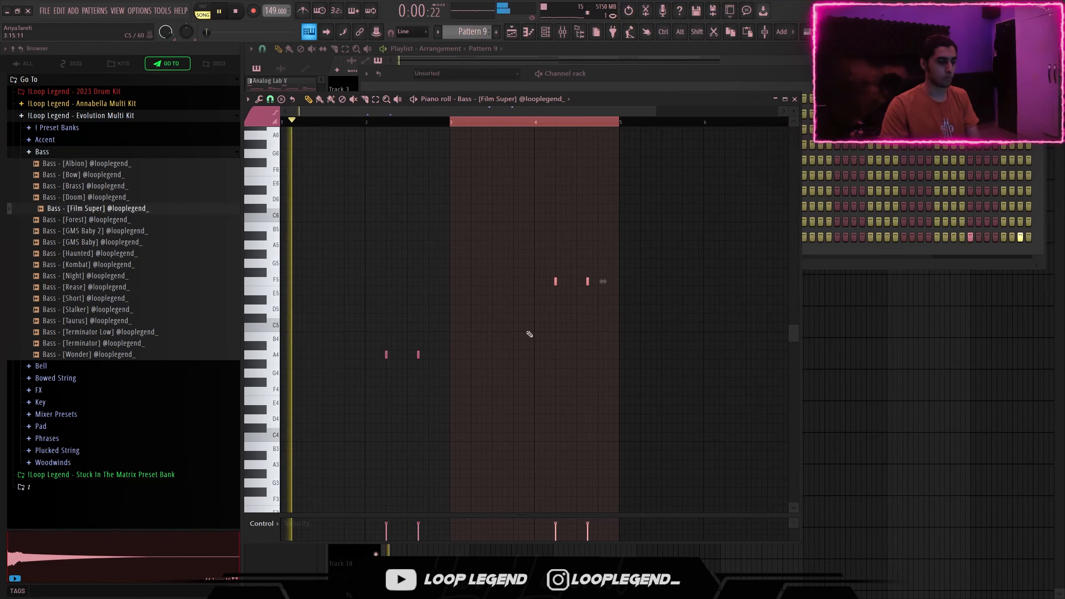
left_click_drag(400, 333, 364, 384)
left_click(411, 280, "ctrl")
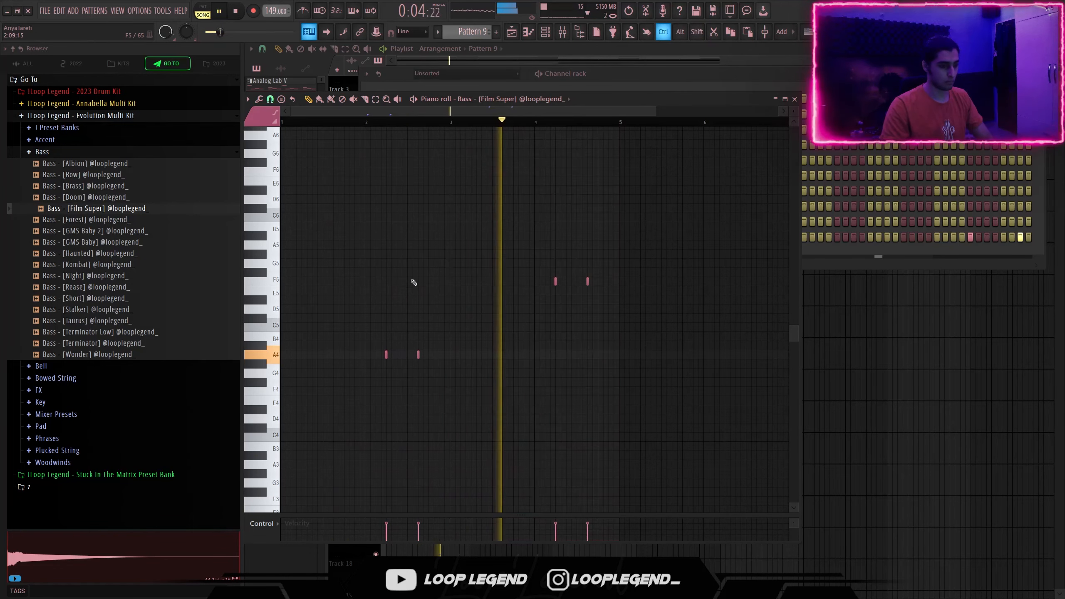
scroll(552, 123, "down", 2)
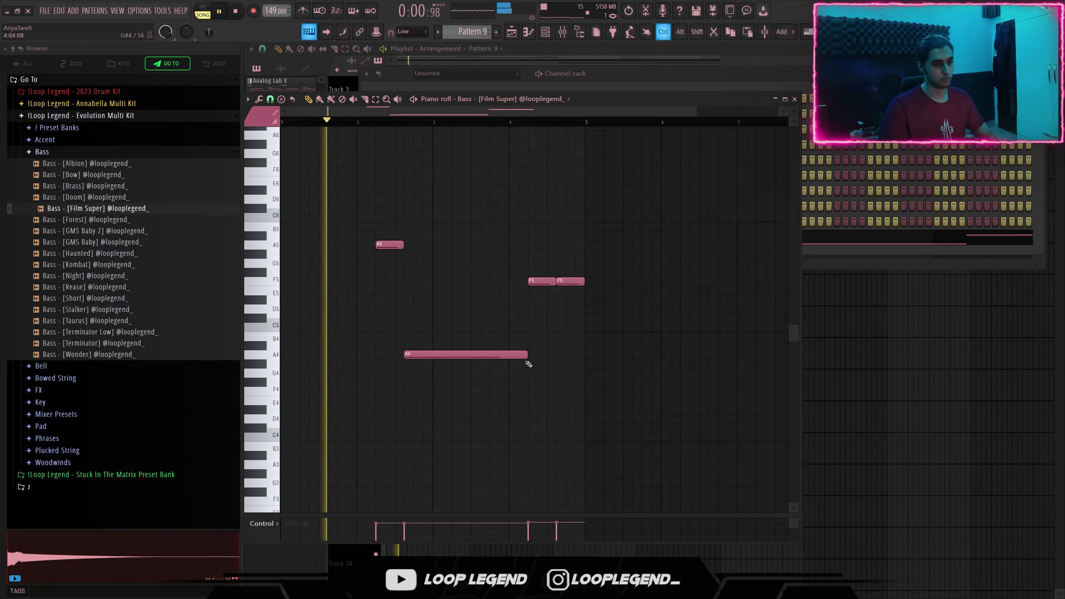
Step: Shorten the long A4 bass note so that it ends at the start of bar 4
scroll(525, 364, "up", 2)
left_click_drag(528, 355, 497, 358)
left_click_drag(432, 388, 517, 405)
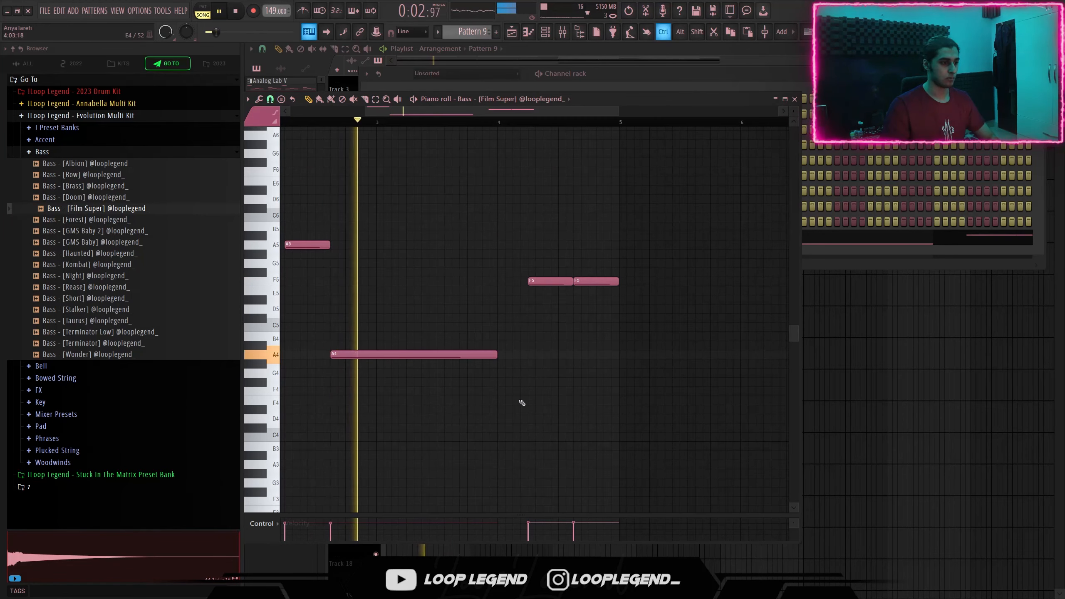
scroll(442, 343, "down", 2)
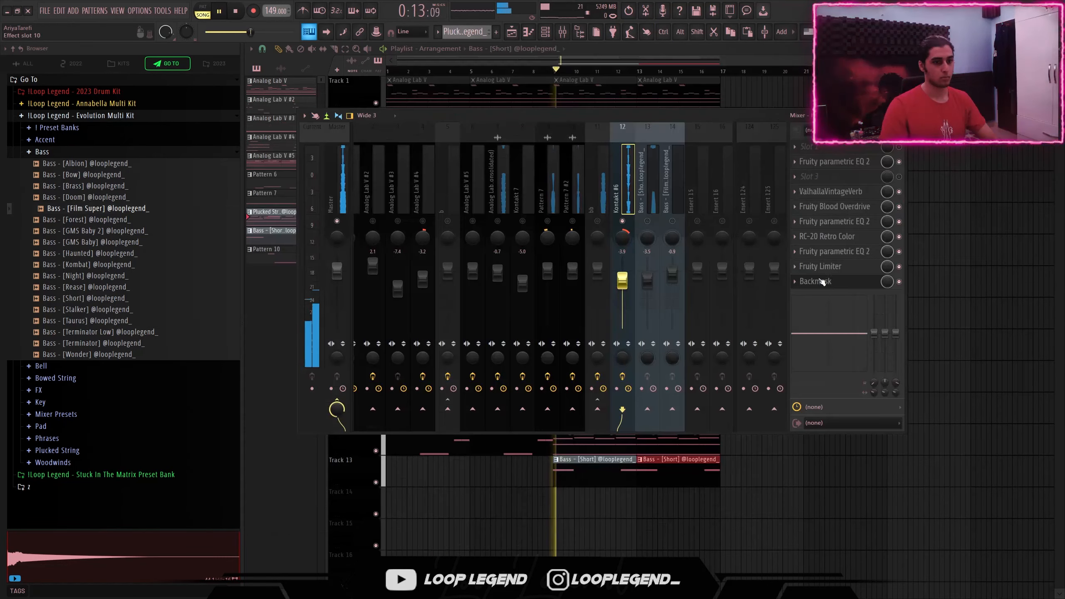
Step: Inspect the Backmask effect in slot 10 of the Kontakt #6 mixer track
left_click(833, 283)
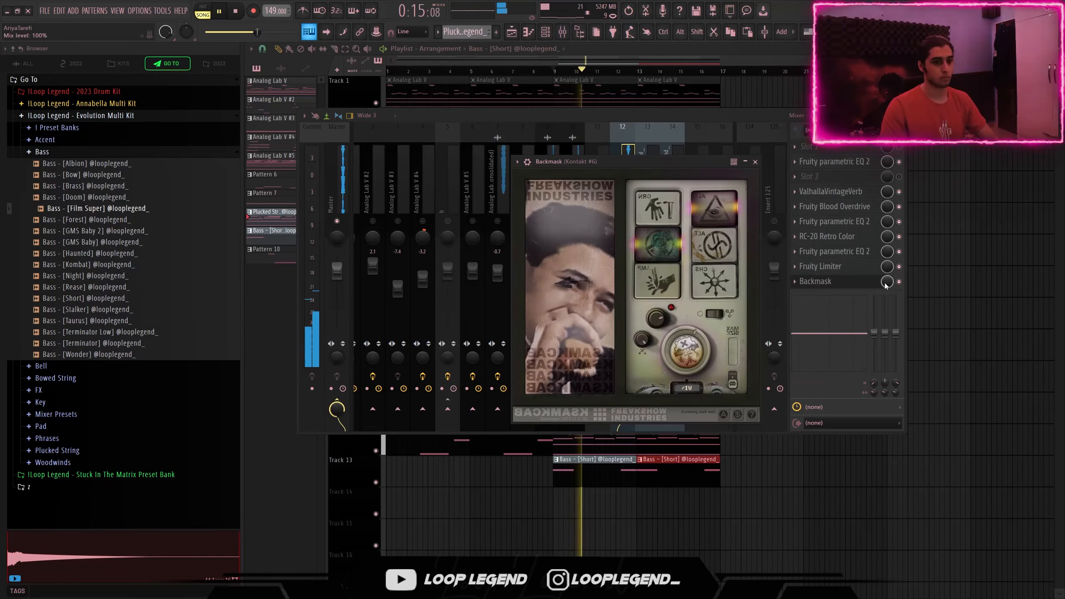
left_click(841, 281)
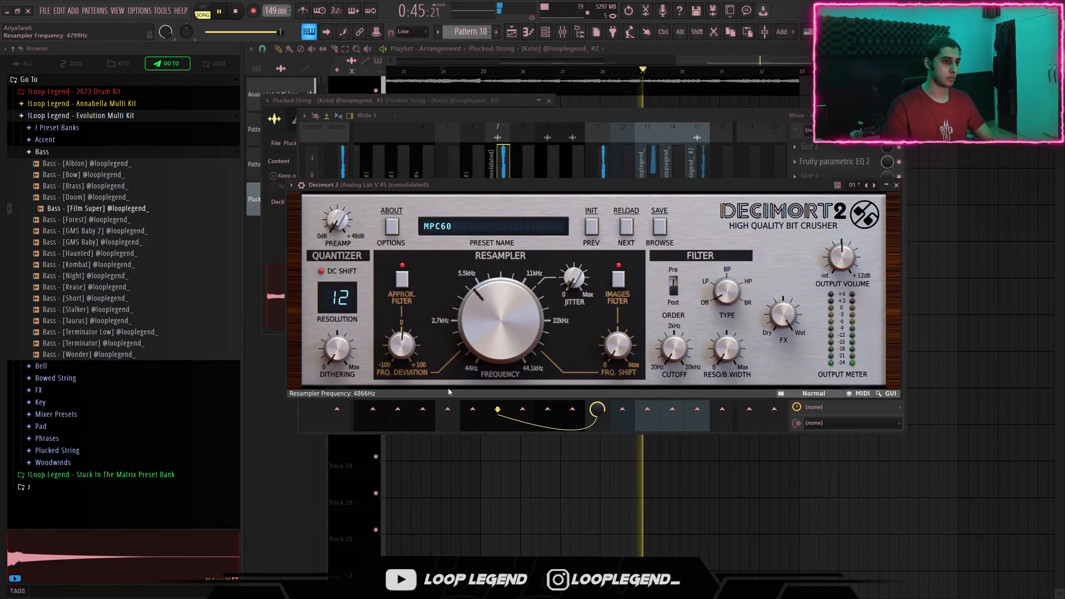
Step: Create an automation clip for Decimort 2's Resampler Frequency from the last tweaked parameter
left_click(163, 11)
mouse_move(217, 131)
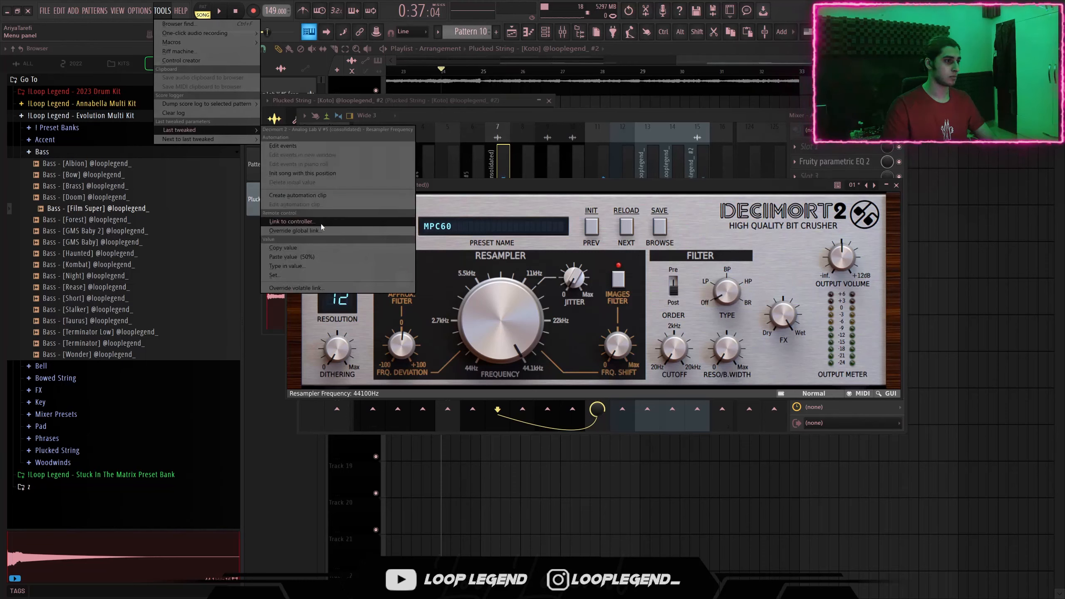
left_click(309, 198)
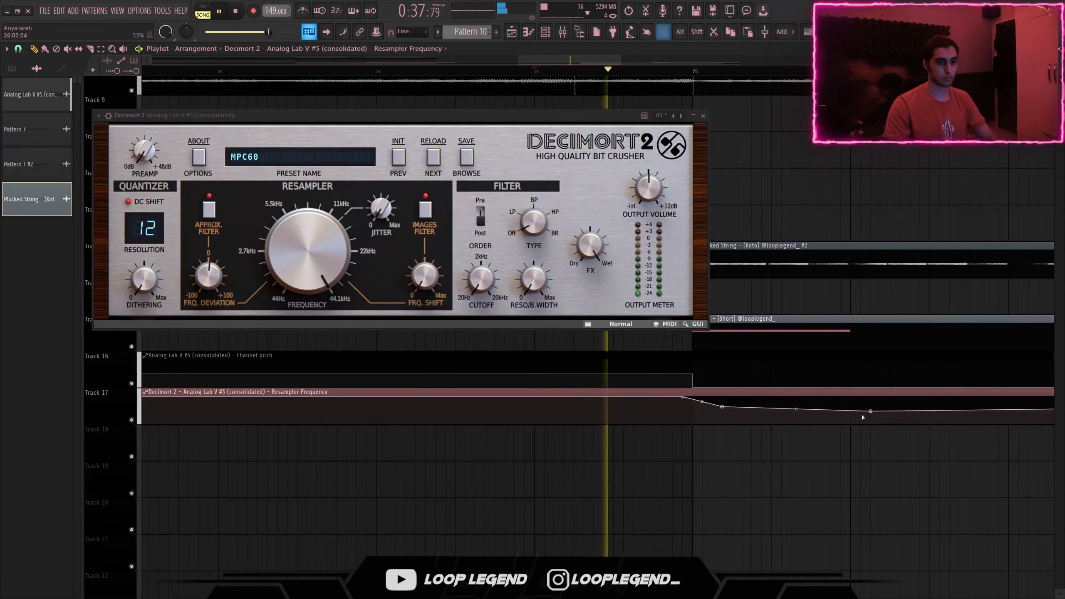
Step: Add low control points near bar 28 and in bar 29 of the Resampler Frequency automation, at about 33%
scroll(877, 422, "up", 5)
right_click(787, 416)
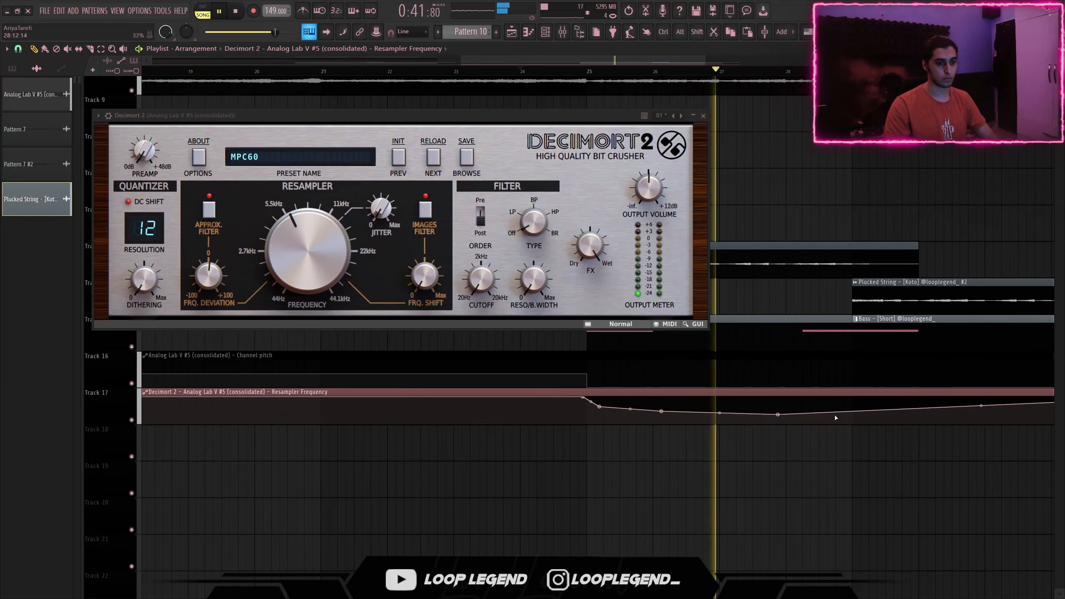
right_click(885, 416)
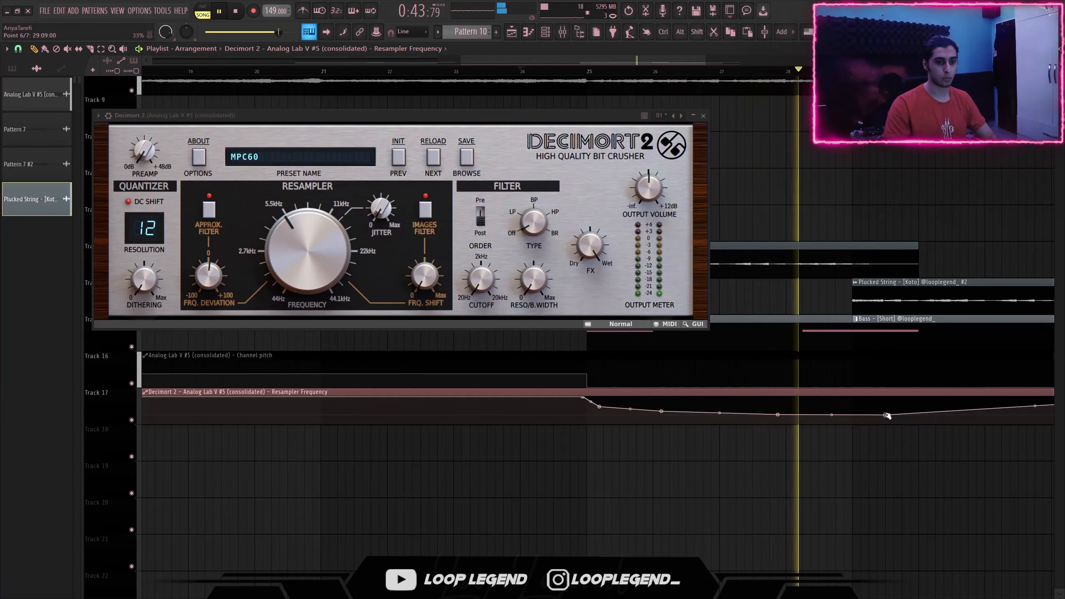
scroll(523, 428, "down", 4)
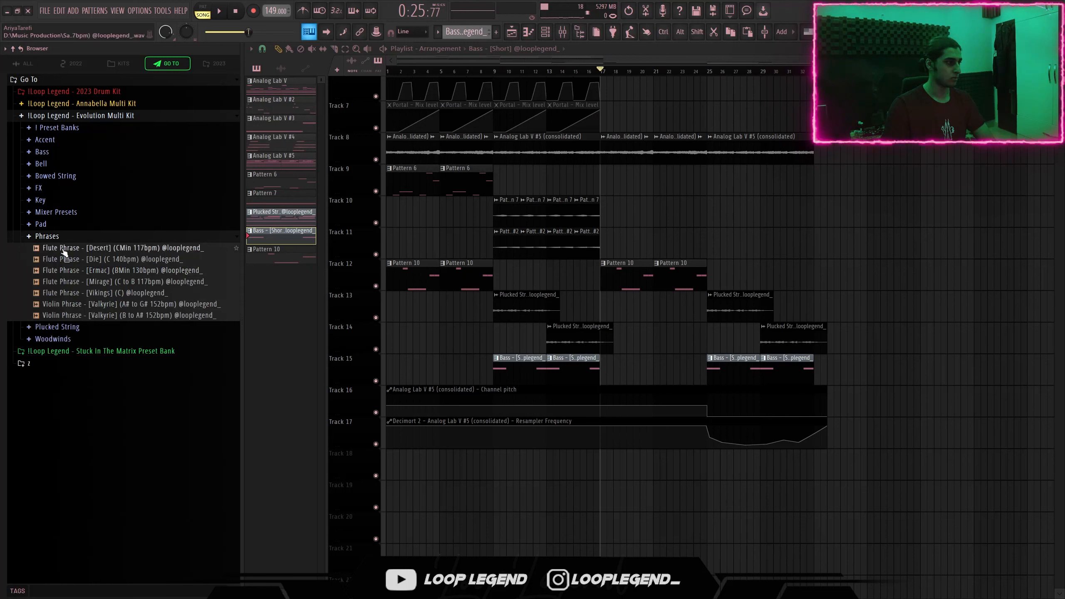
Step: Audition the Ermac and Mirage flute phrases and both Valkyrie violin phrases in the Evolution Multi Kit
left_click(69, 271)
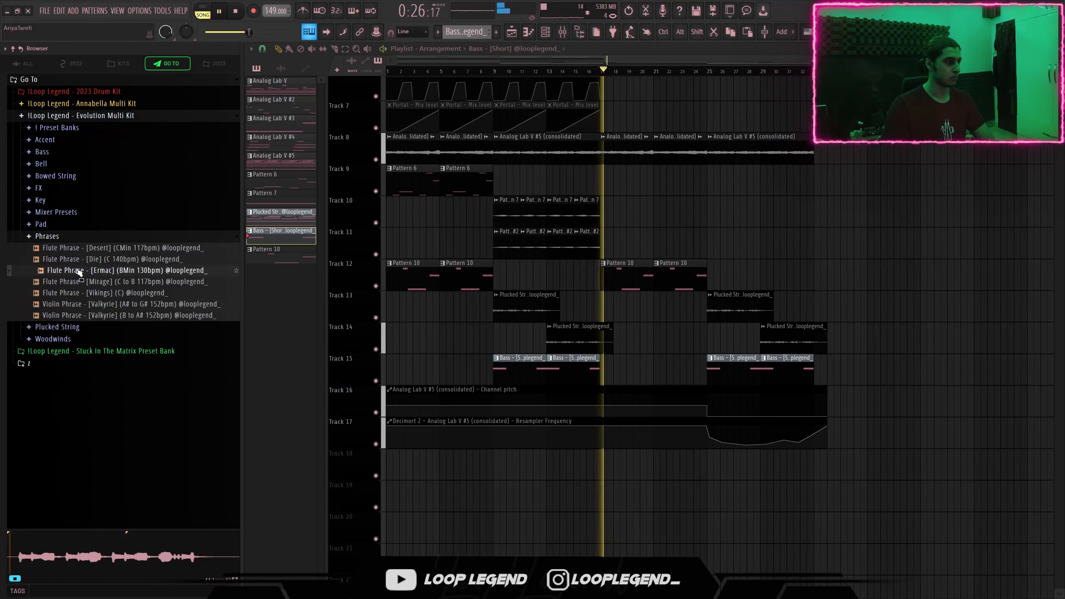
left_click(102, 283)
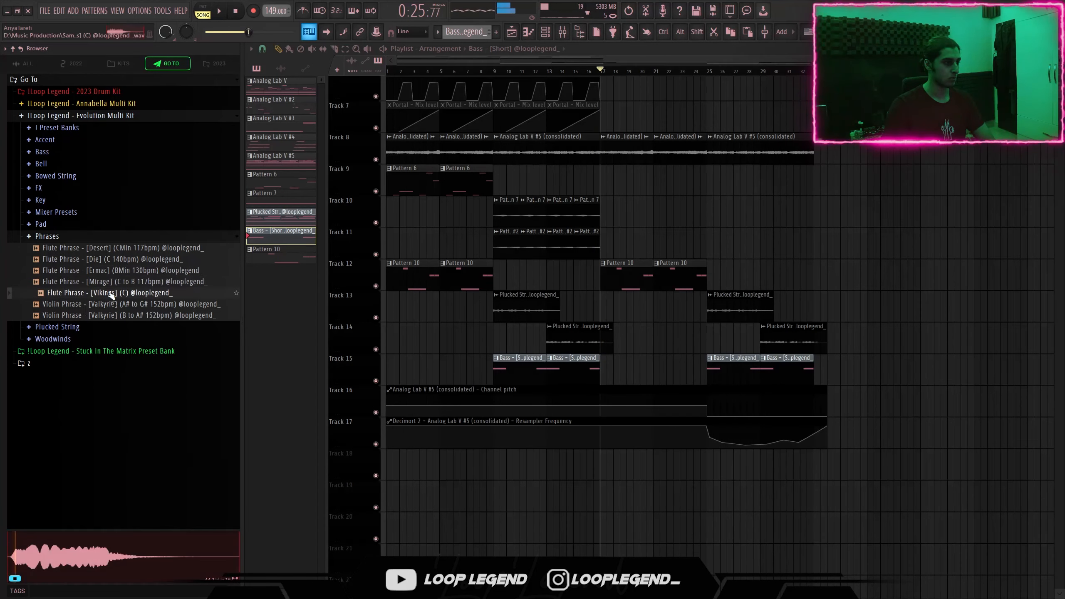
left_click(118, 306)
key("space")
left_click(126, 316)
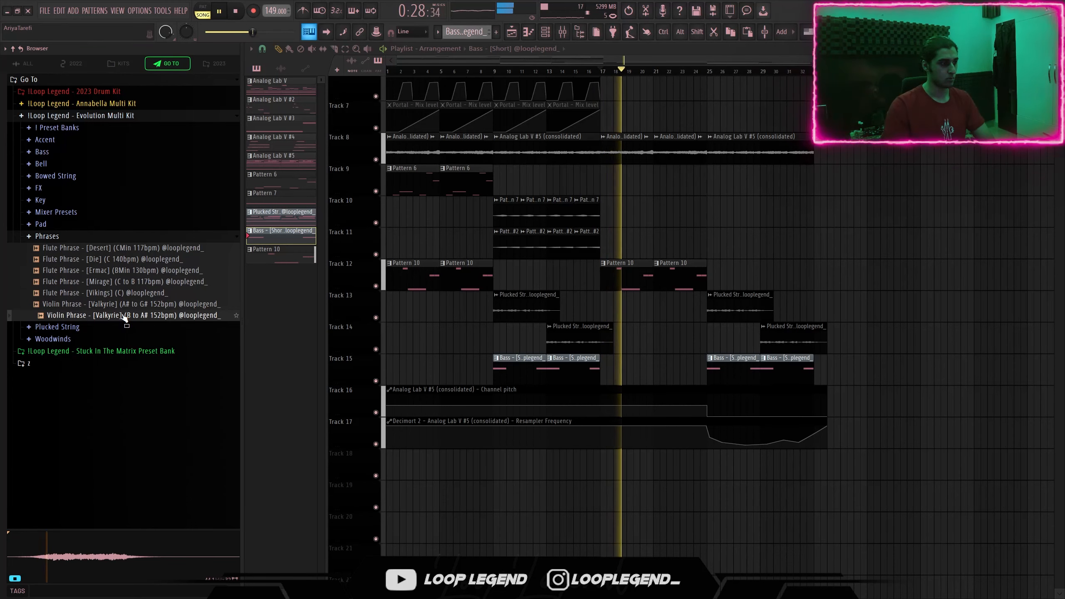
Step: Place Violin Phrase - [Valkyrie] (B to A# 152bpm) on Track 18 at bar 17, time-stretched to 8 bars
left_click_drag(120, 318, 601, 461)
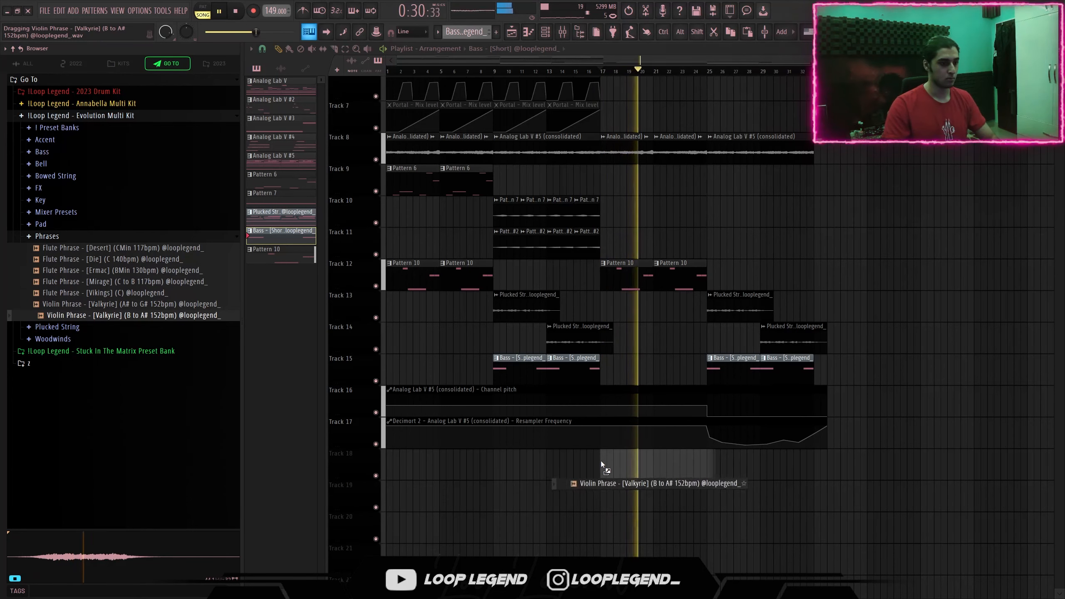
left_click_drag(601, 461, 601, 461)
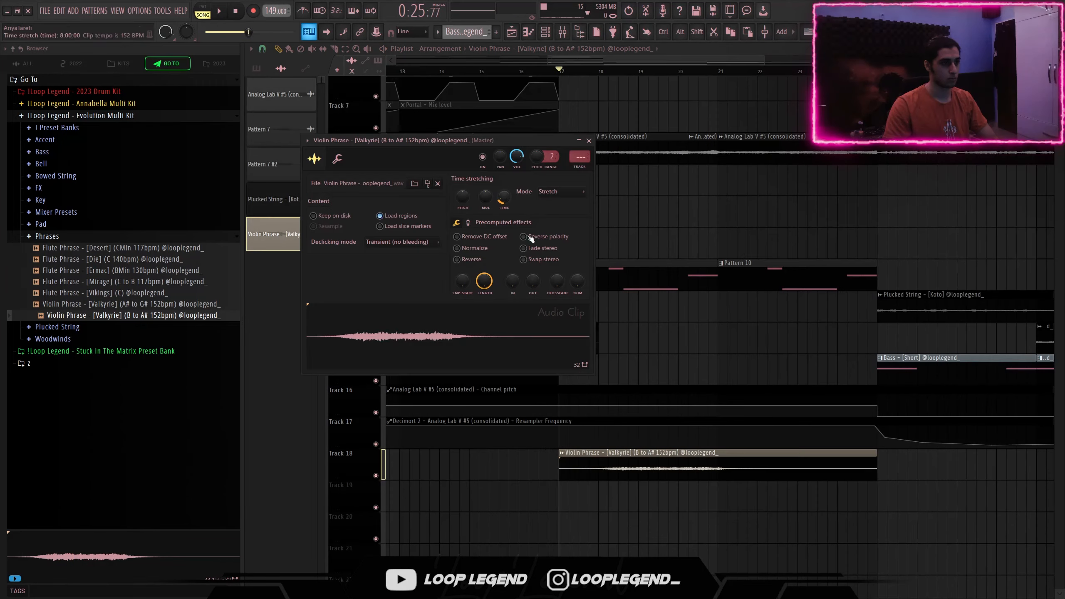
Step: Set the channel volume of the Valkyrie (B to A#) violin clip to 50%
key("space")
key("F2")
left_click(537, 215)
left_click_drag(705, 345, 710, 363)
key("Return")
key("Return")
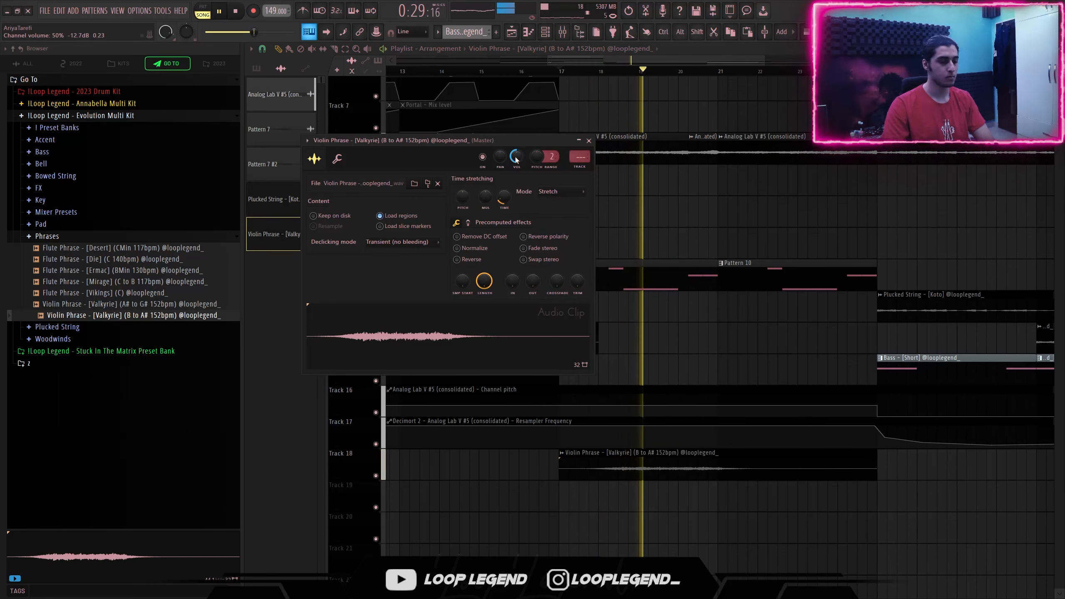
Step: Place Violin Phrase - [Valkyrie] (A# to G# 152bpm) on Track 19 at bar 21 and stretch it to exactly 8 bars
left_click_drag(150, 303, 723, 486)
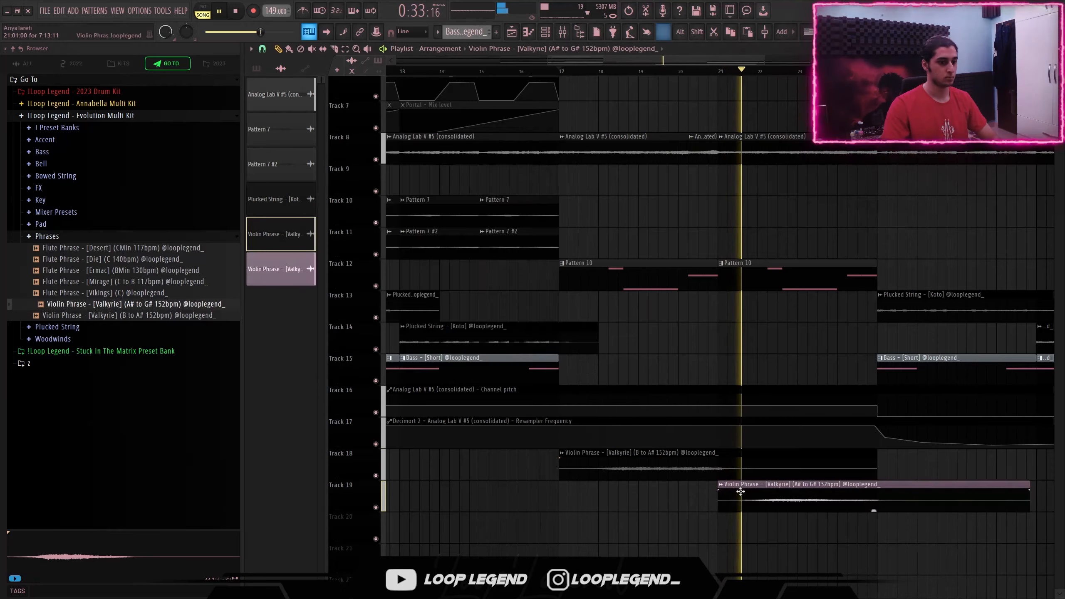
scroll(738, 493, "down", 3)
scroll(838, 502, "up", 3)
double_click(838, 502)
scroll(576, 208, "down", 1)
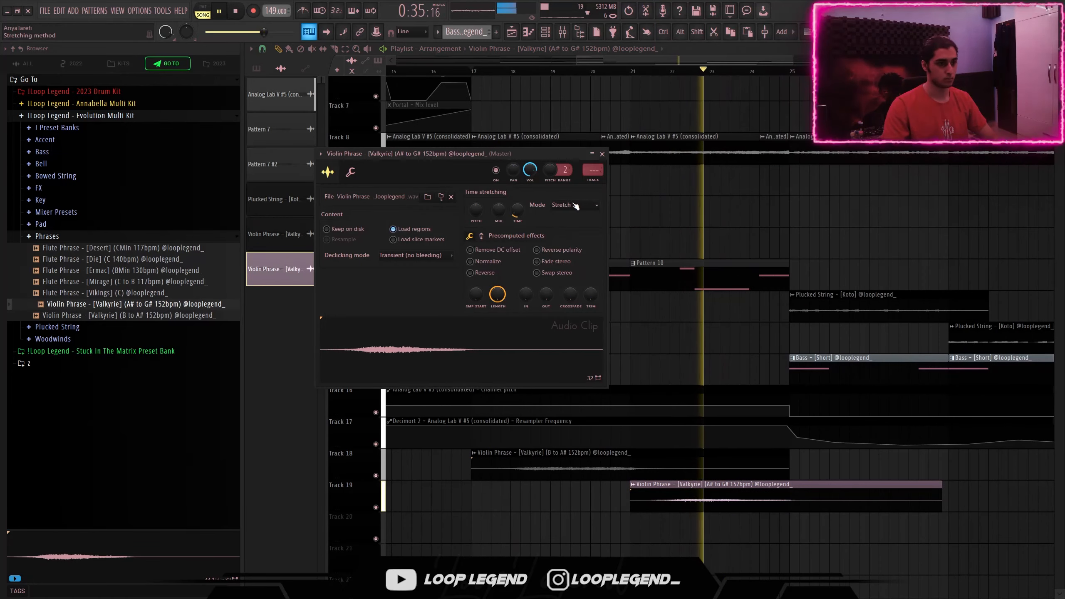
left_click_drag(519, 210, 519, 195)
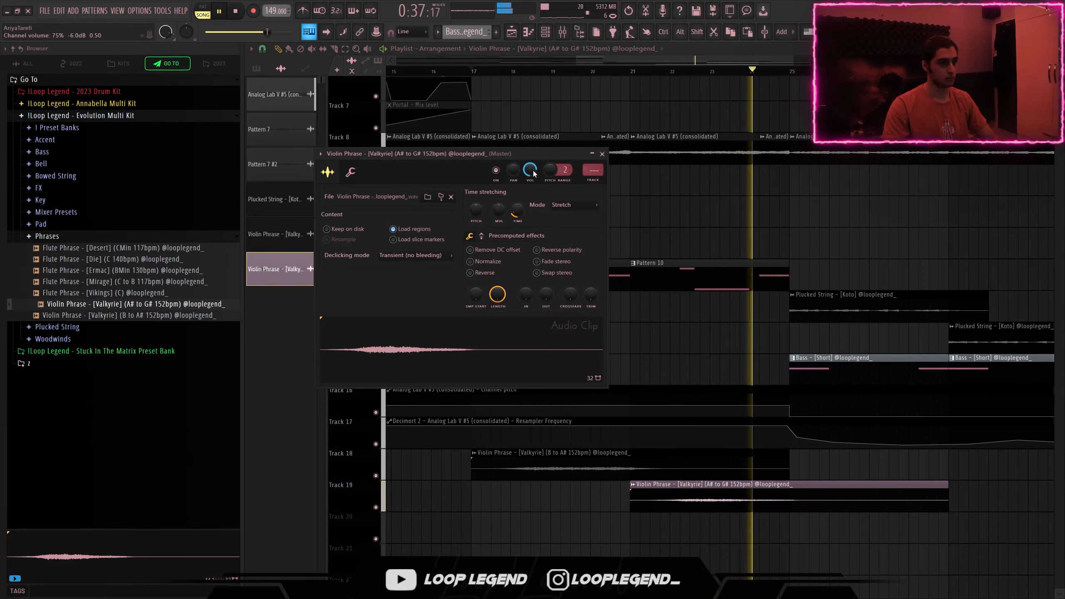
key("space")
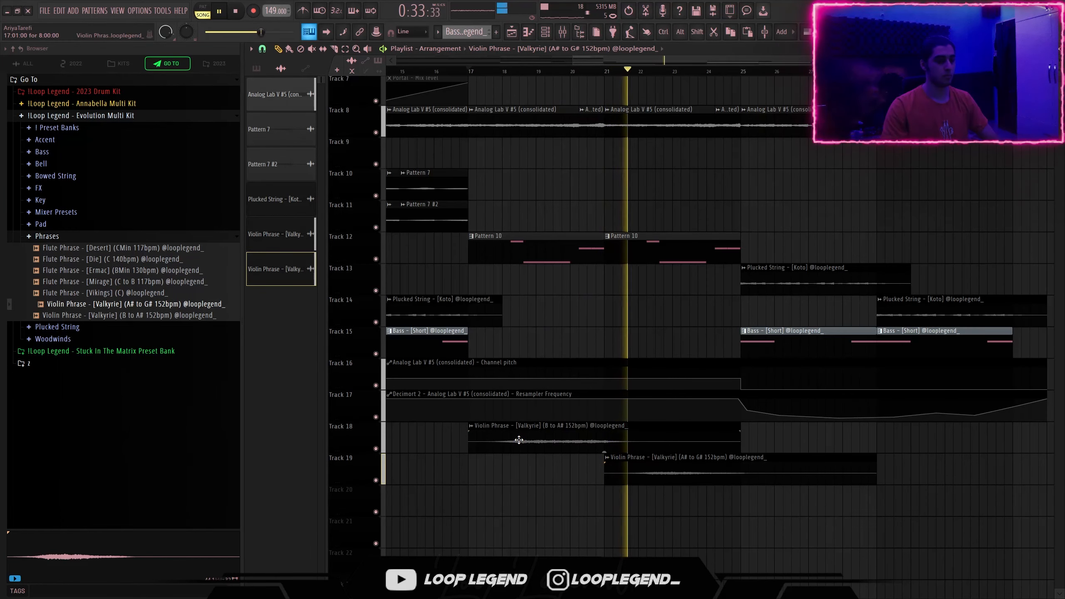
Step: Set the channel volume of the Valkyrie (A# to G#) violin clip to 44%
scroll(802, 476, "up", 2)
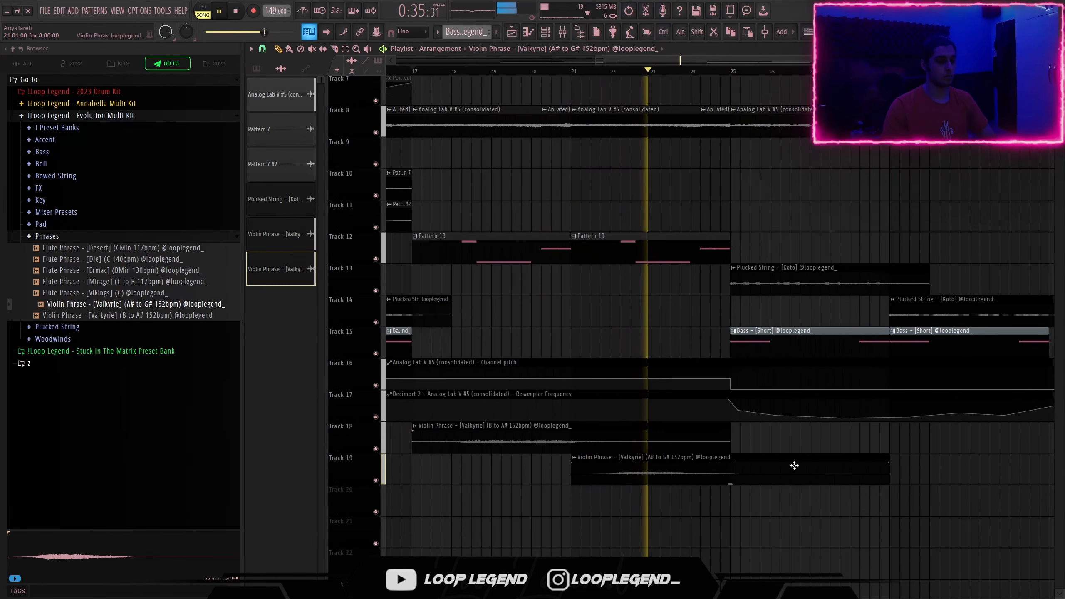
double_click(796, 468)
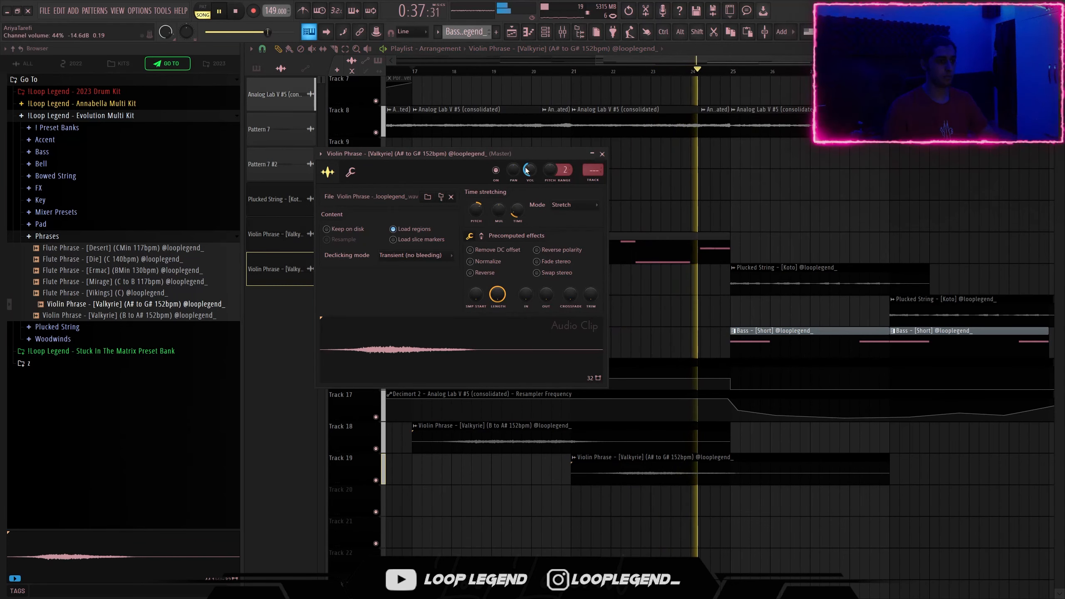
right_click(304, 272)
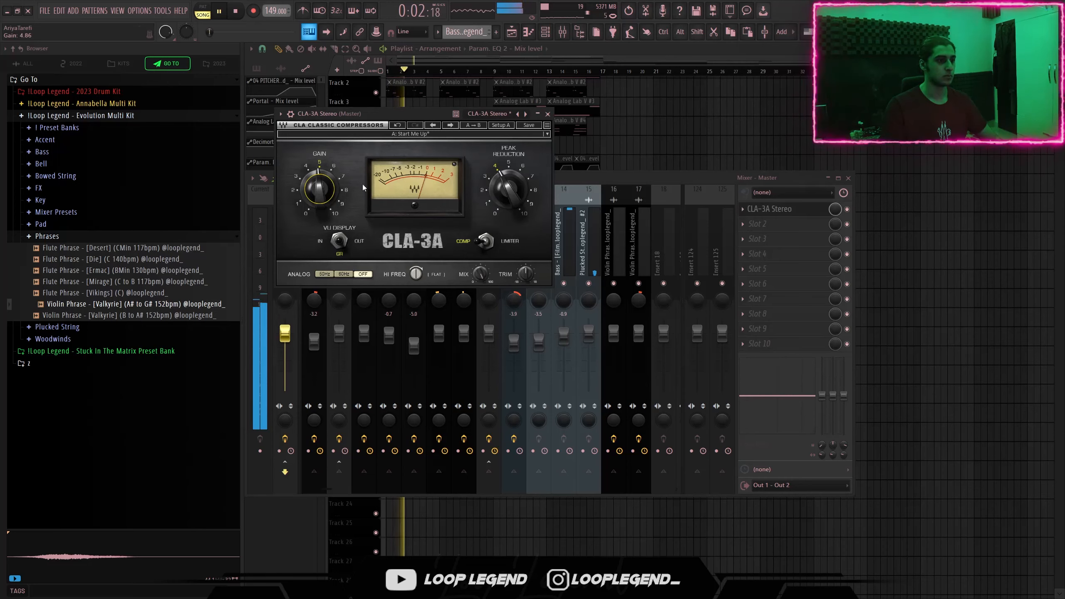
Step: Close the CLA-3A compressor and add Maximus to slot 3 of the Master track
left_click(548, 114)
left_click(771, 238)
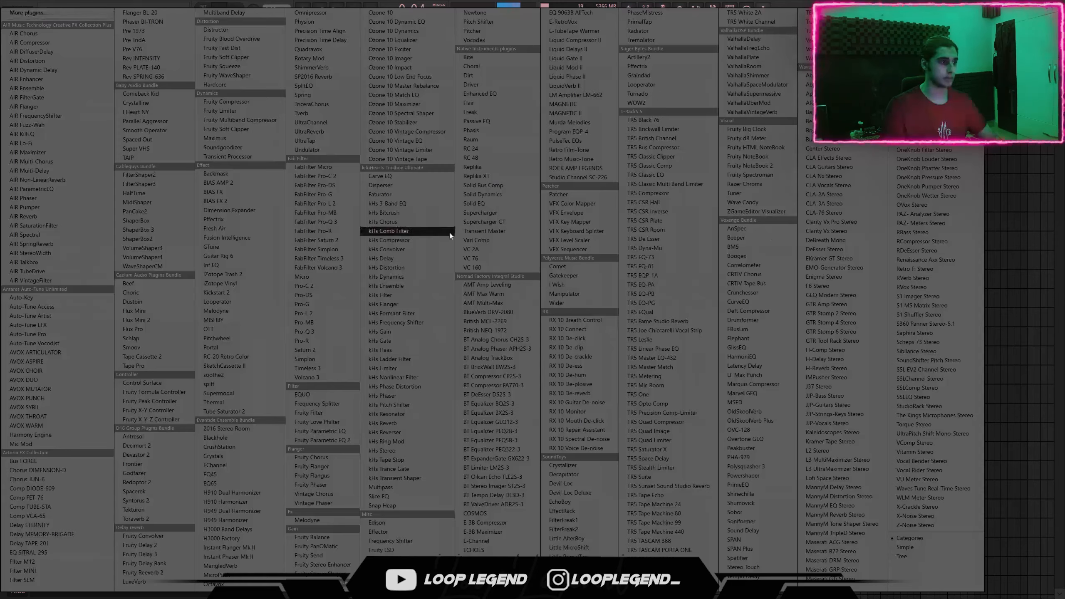
left_click(243, 139)
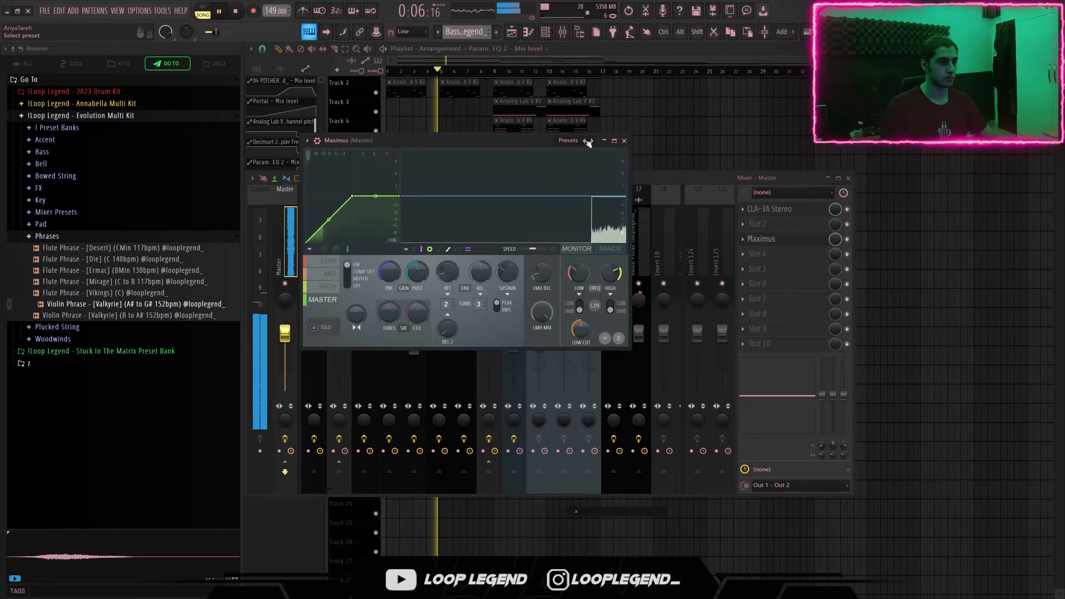
Step: Load a Maximus preset and adjust its low, mid and high bands in the bands view
left_click(589, 142)
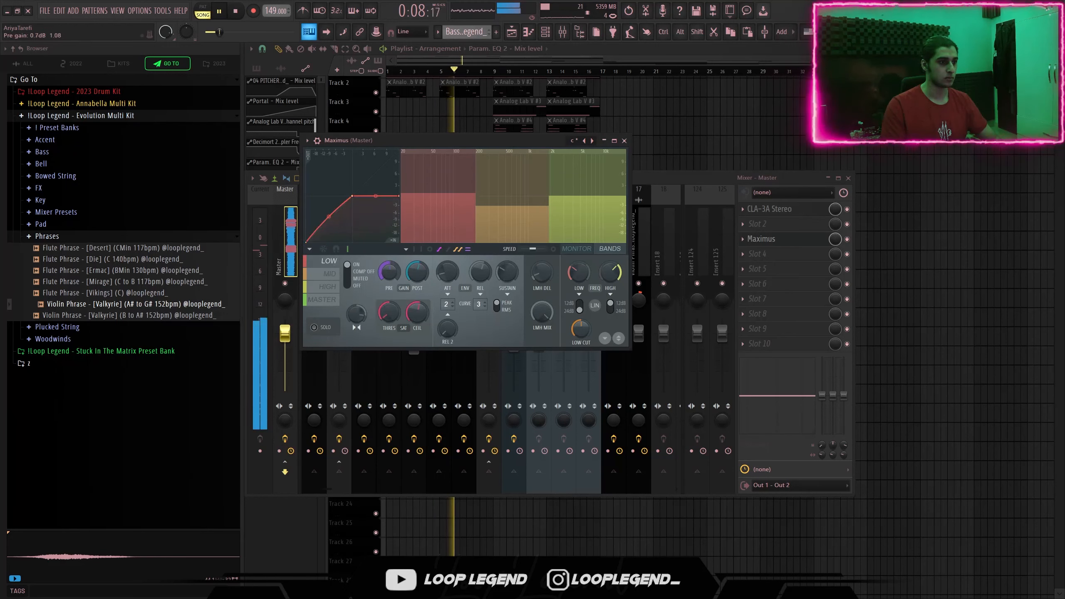
left_click(505, 211)
left_click(590, 198)
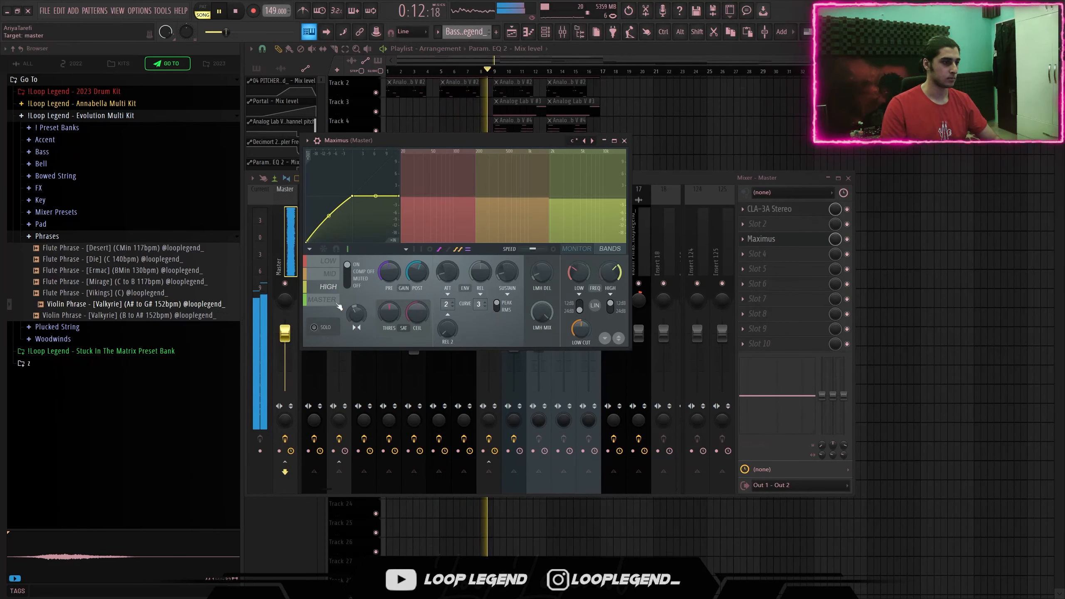
Step: Show the master band's settings in Maximus
left_click(322, 299)
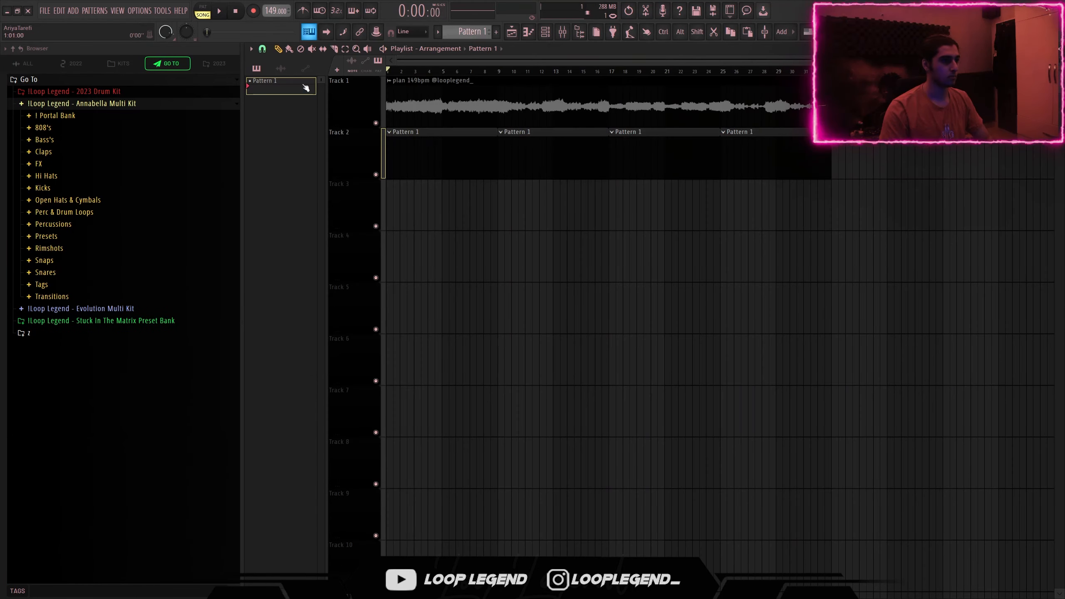
Step: Create a channel pitch automation clip for the plan 149bpm loop with range 12, and add a point early in bar 2
double_click(404, 106)
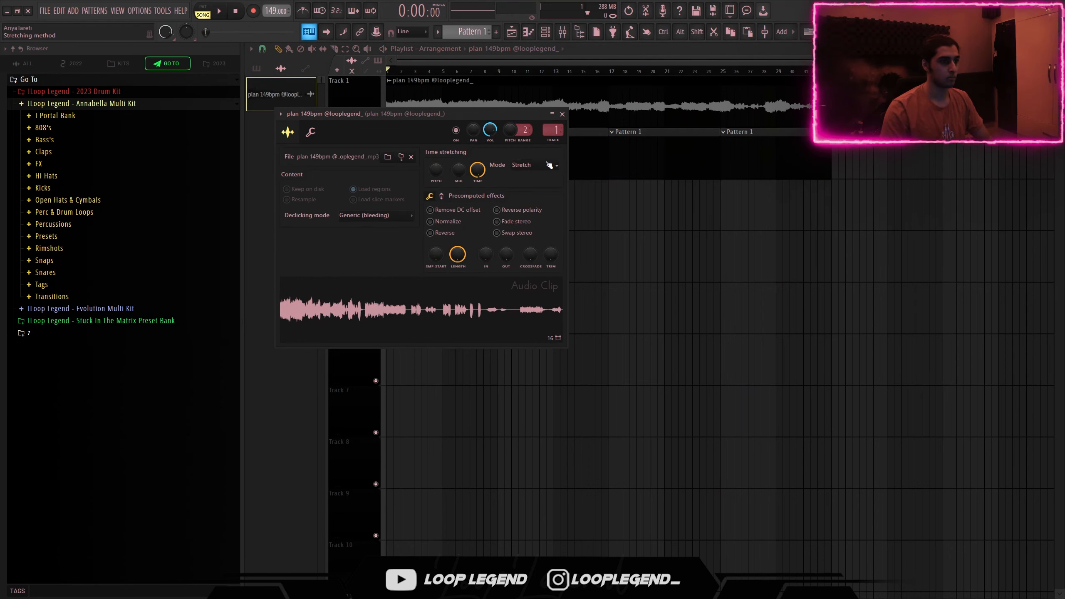
right_click(513, 131)
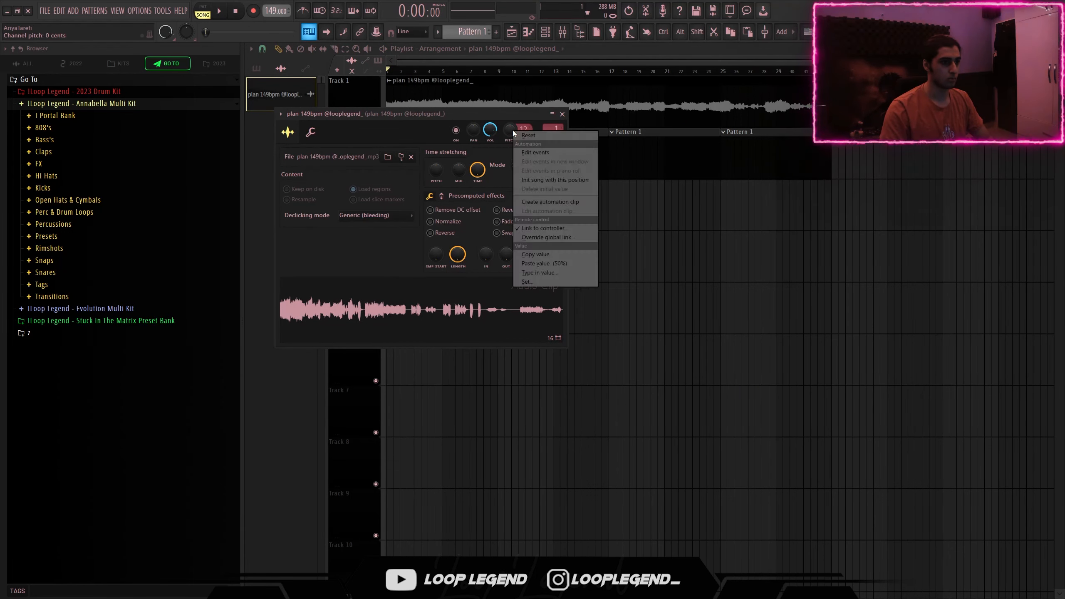
left_click(541, 198)
key("Escape")
scroll(399, 205, "up", 5)
right_click(477, 209)
right_click(477, 210)
left_click(509, 370)
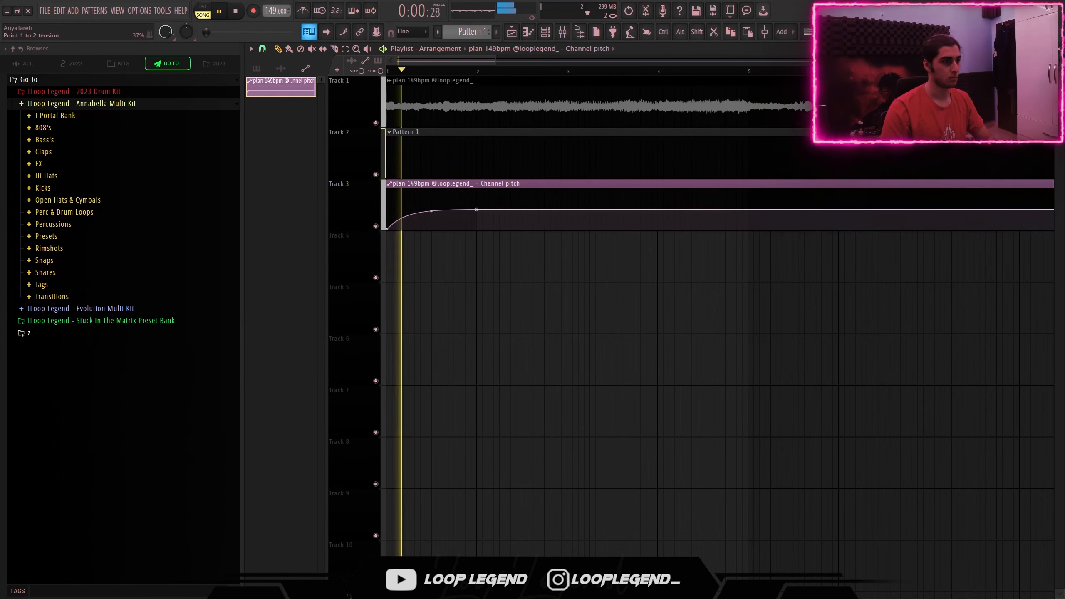
Step: Darken the colour of the channel pitch automation clip to near black
middle_click(432, 184)
left_click(428, 180)
left_click_drag(598, 295, 604, 292)
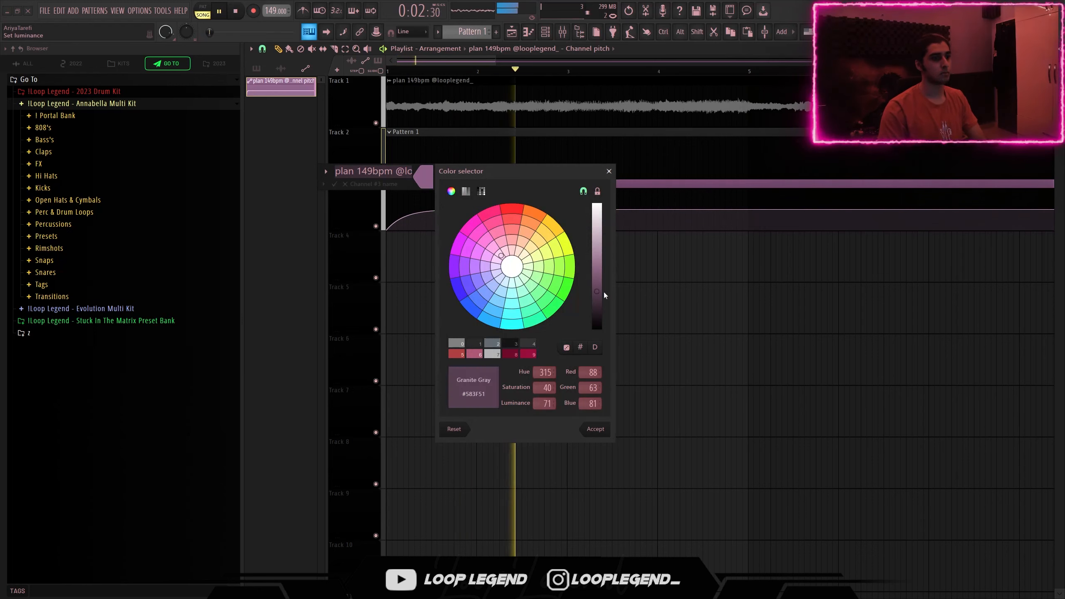
key("3")
key("Return")
key("Return")
Step: Select Pattern 1, audition hi-hats from the Annabella Multi Kit and choose Hi Hat - [Old Southside]
left_click(501, 160)
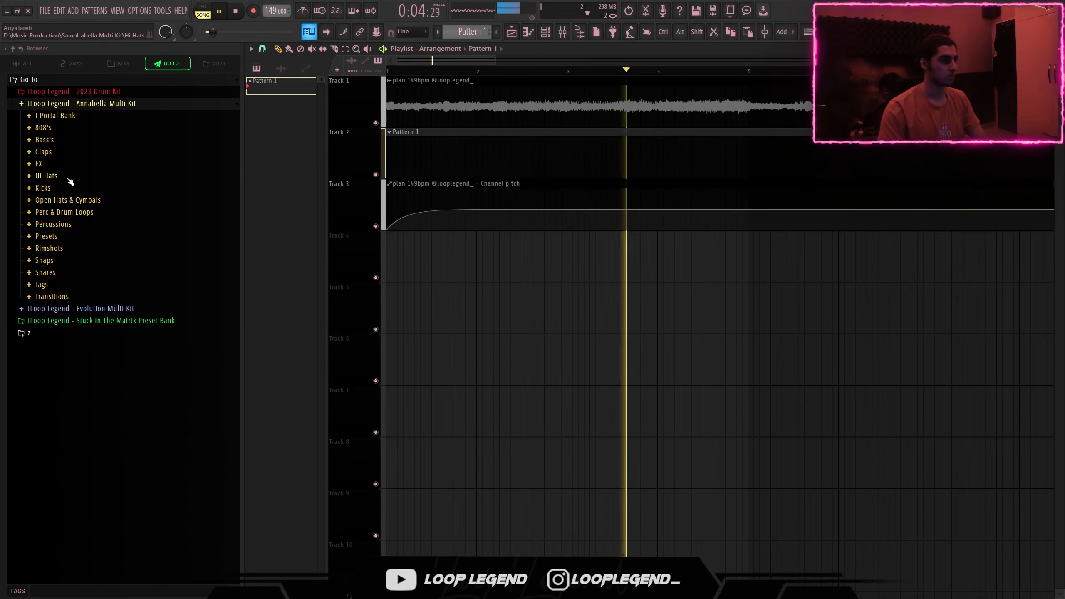
left_click(69, 180)
left_click(98, 255)
left_click(103, 244)
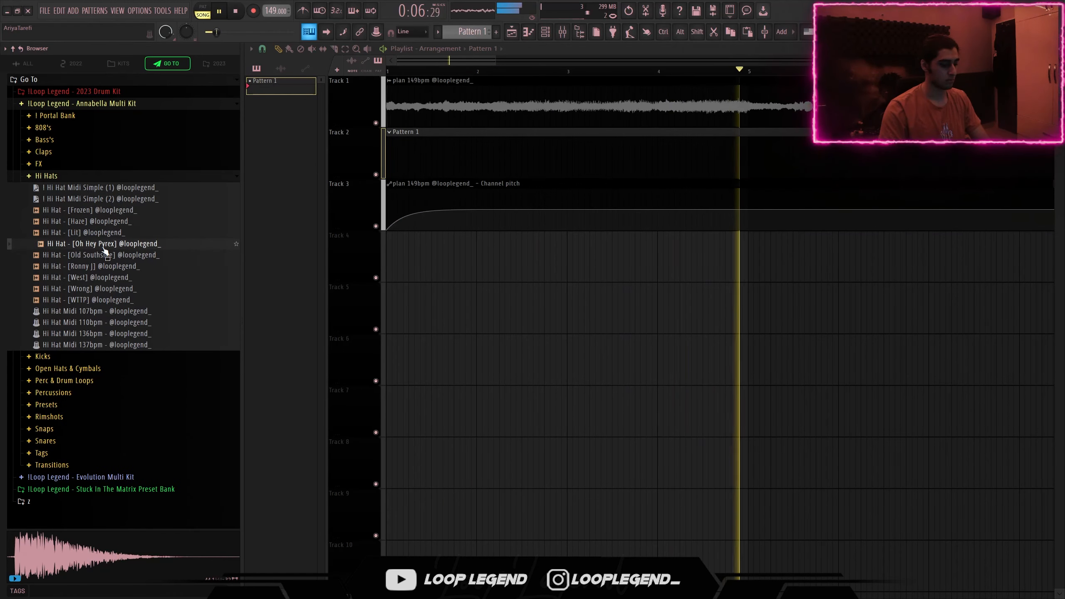
left_click(104, 254)
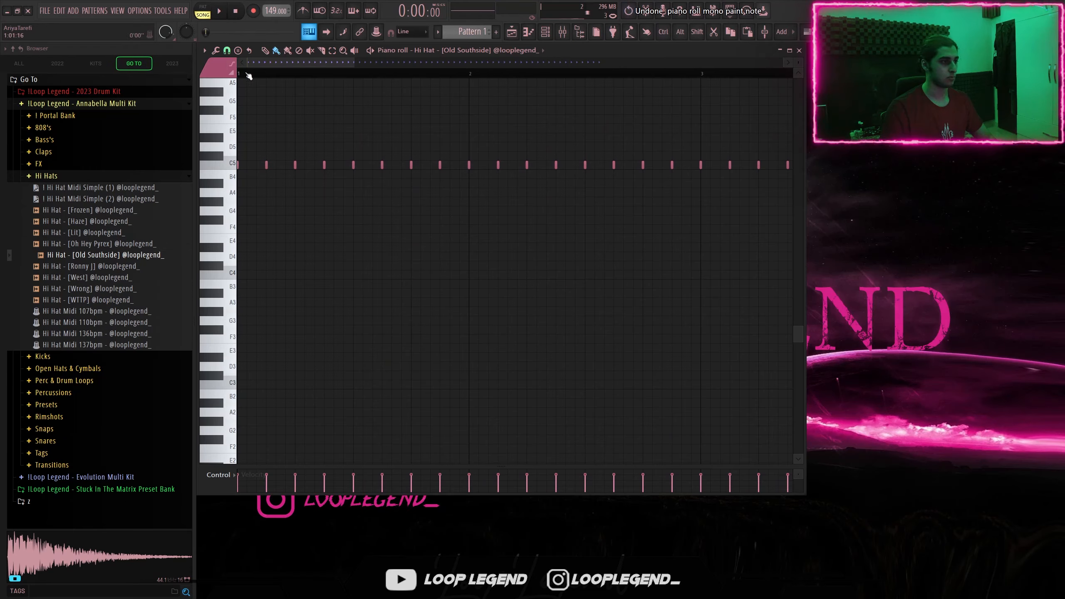
Step: Turn the second hi-hat hit into a roll on D4 and lower single hits in bar 1 to E4 and A4
left_click(226, 51)
left_click(241, 117)
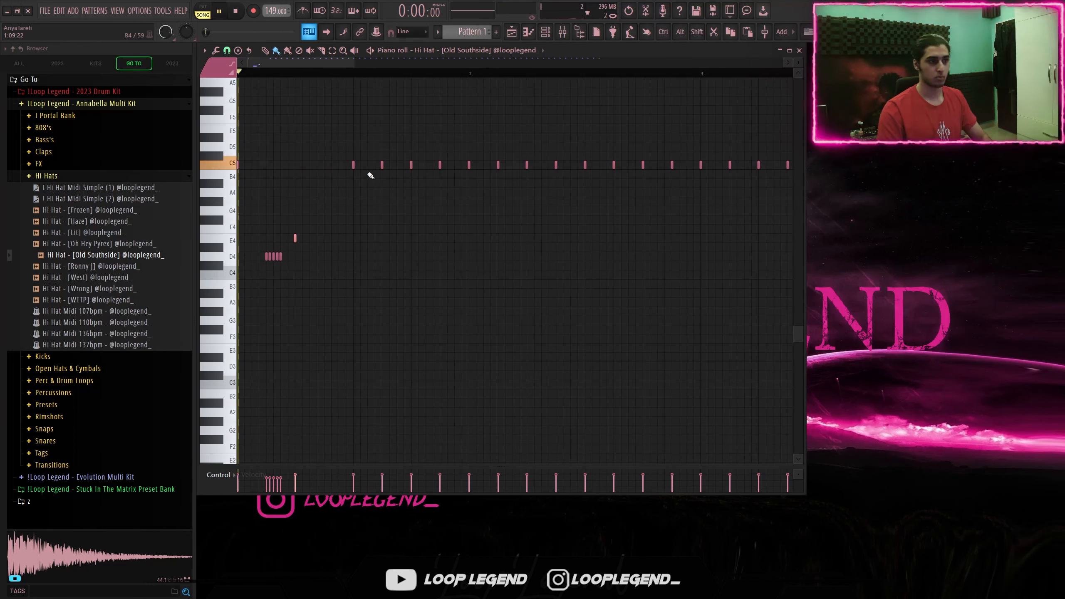
left_click_drag(354, 165, 354, 192)
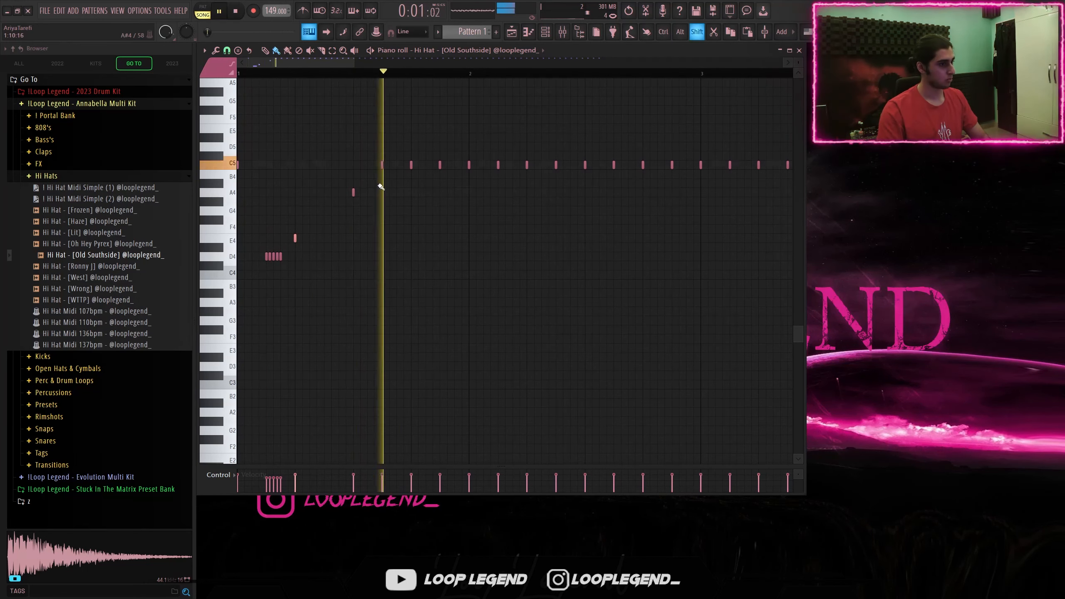
Step: Paint a six-note hi-hat roll on A4 in bar 1 and ramp its velocities downward
left_click(232, 50)
left_click(237, 124)
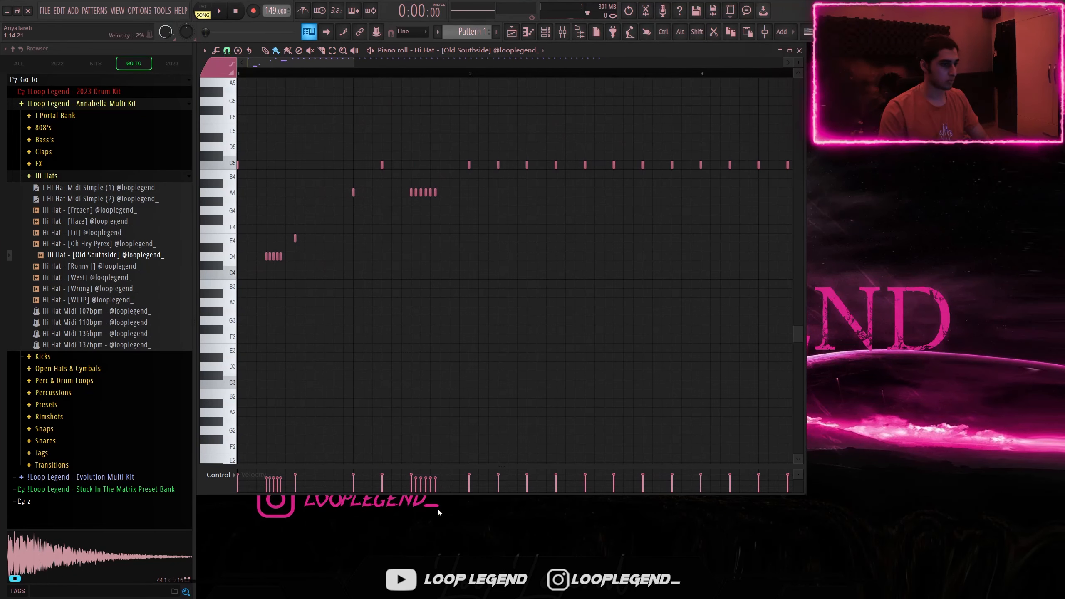
left_click_drag(440, 467, 441, 341)
left_click_drag(443, 411, 405, 374)
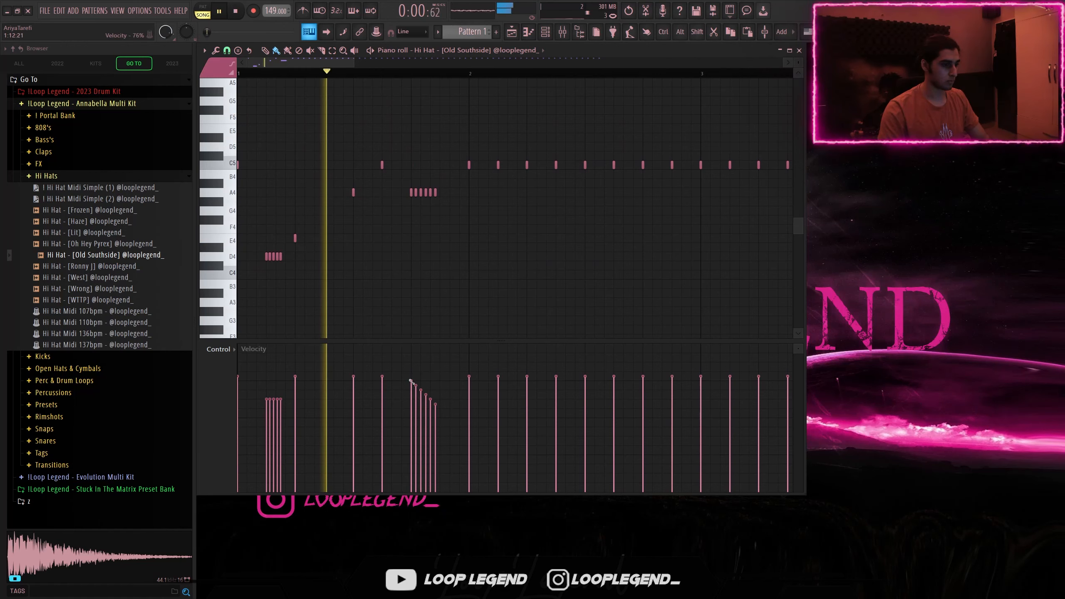
key("space")
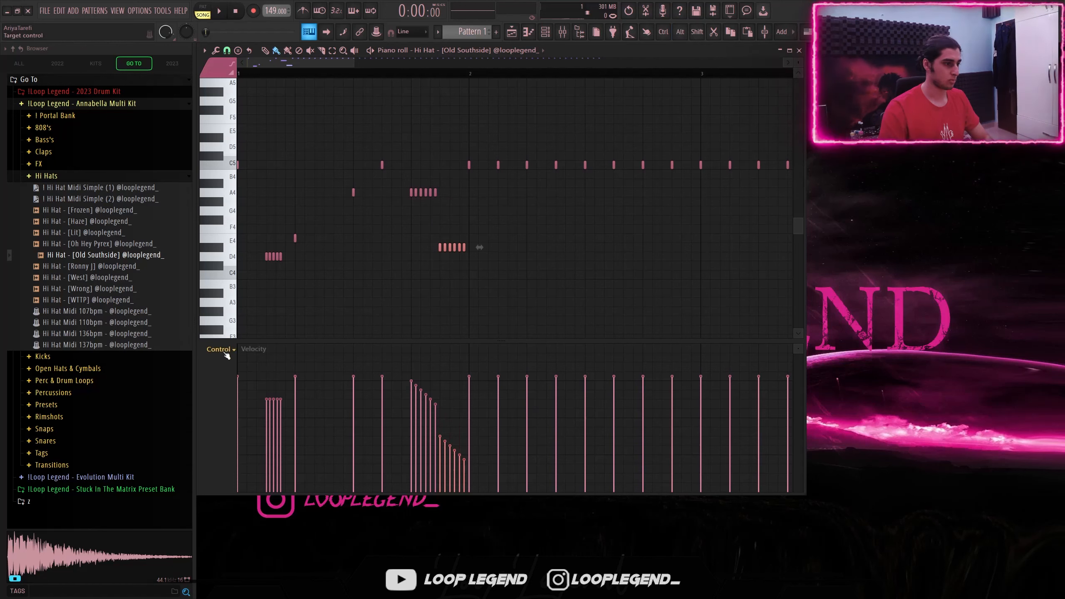
Step: Raise the pan values of the A4 and D#4 hi-hat rolls, return the control lane to velocity and play the pattern
scroll(227, 356, "up", 1)
scroll(404, 264, "up", 1)
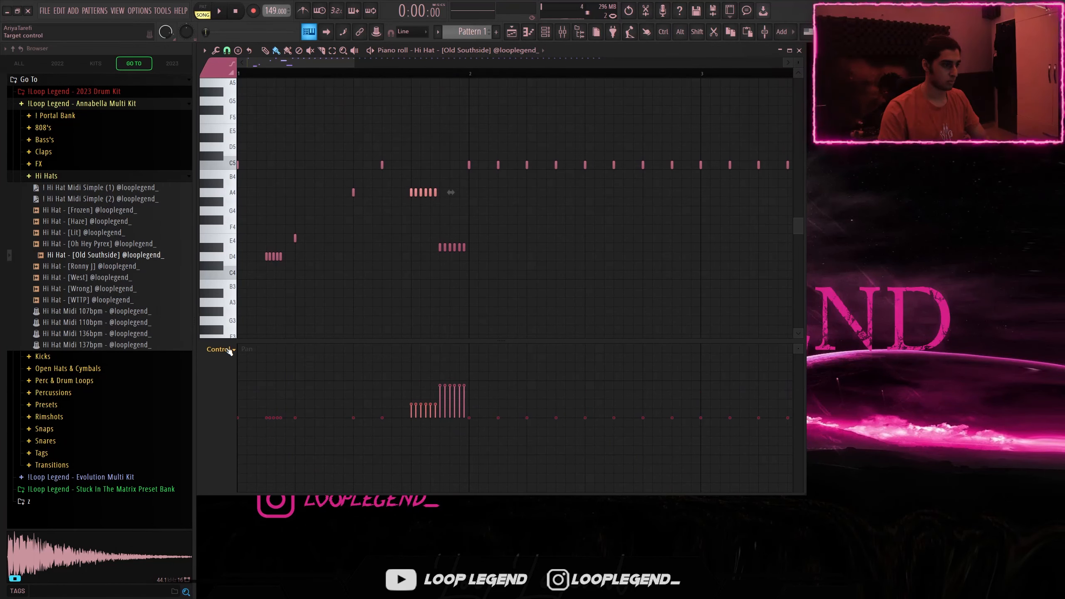
scroll(229, 351, "down", 1)
key("space")
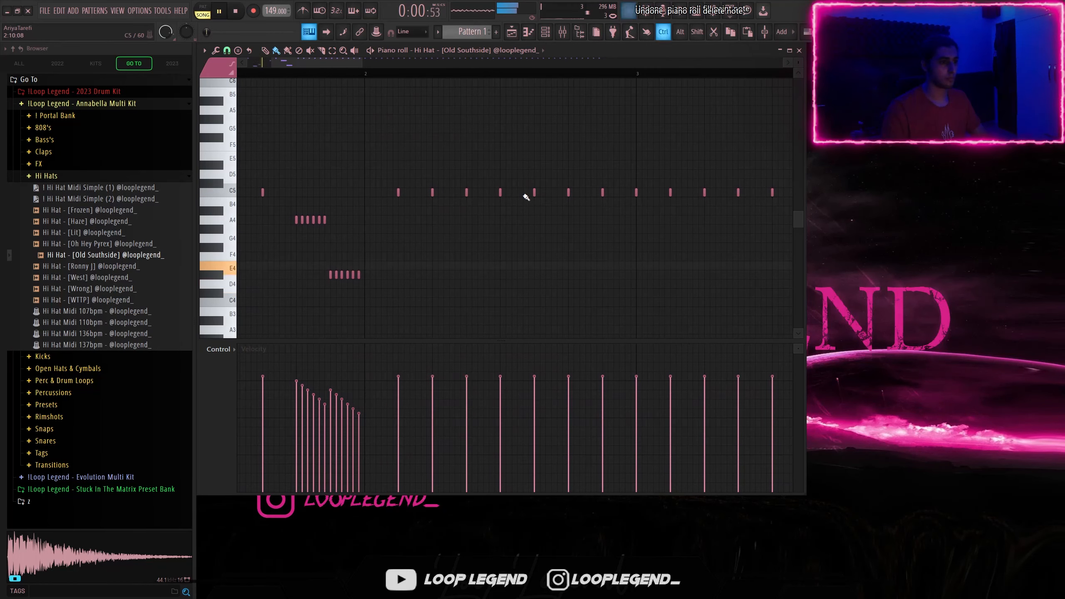
Step: Delete one C5 hi-hat hit in the second half of bar 2 and paint two short C5 rolls in that bar
right_click(535, 193)
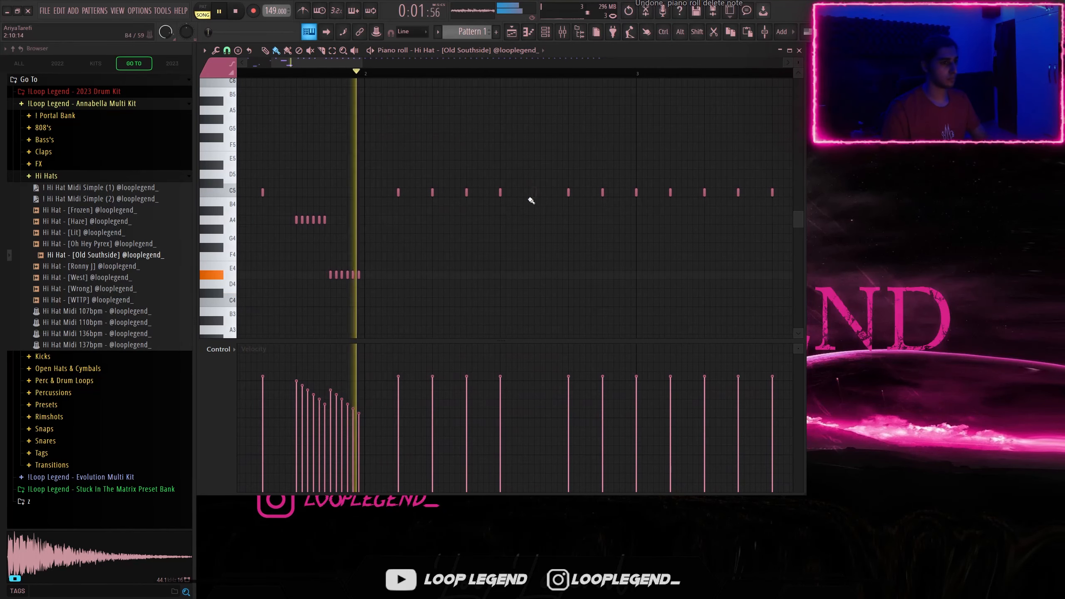
left_click_drag(575, 199, 593, 199)
key("space")
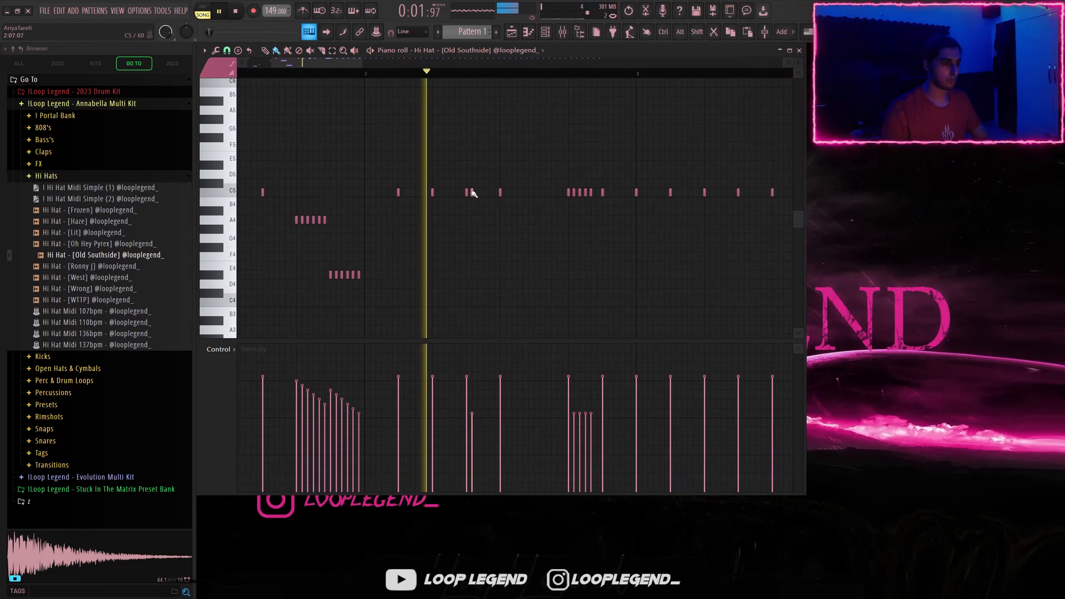
left_click_drag(473, 194, 485, 194)
scroll(678, 167, "down", 8)
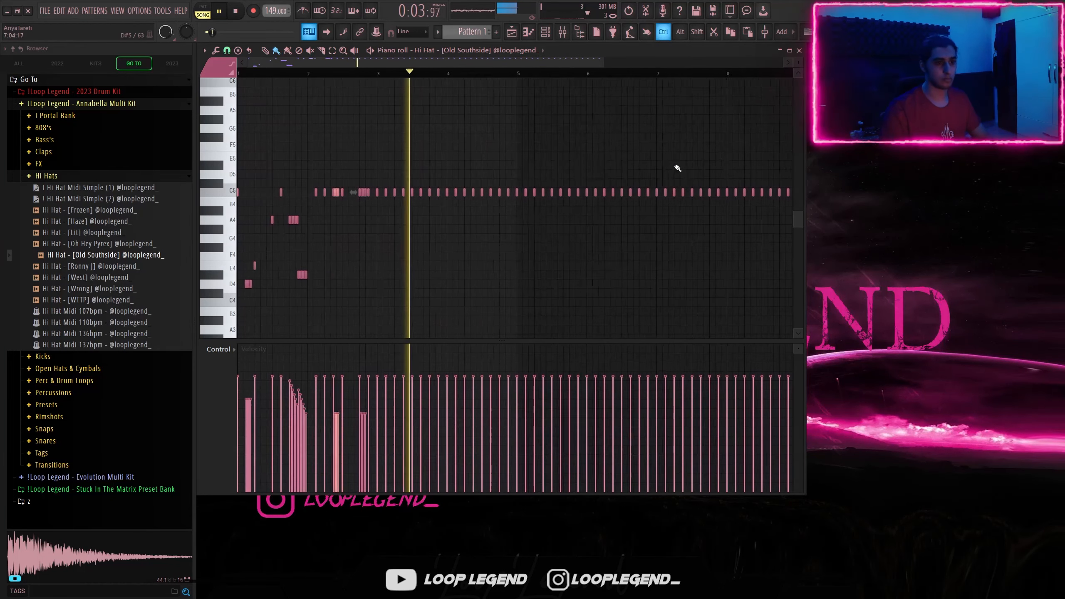
Step: Delete the plain hi-hat hits from bar 3 onward and duplicate the edited two-bar pattern
mouse_move(721, 143)
left_mouse_down()
mouse_move(371, 270)
mouse_move(333, 269)
left_mouse_up()
key("Delete")
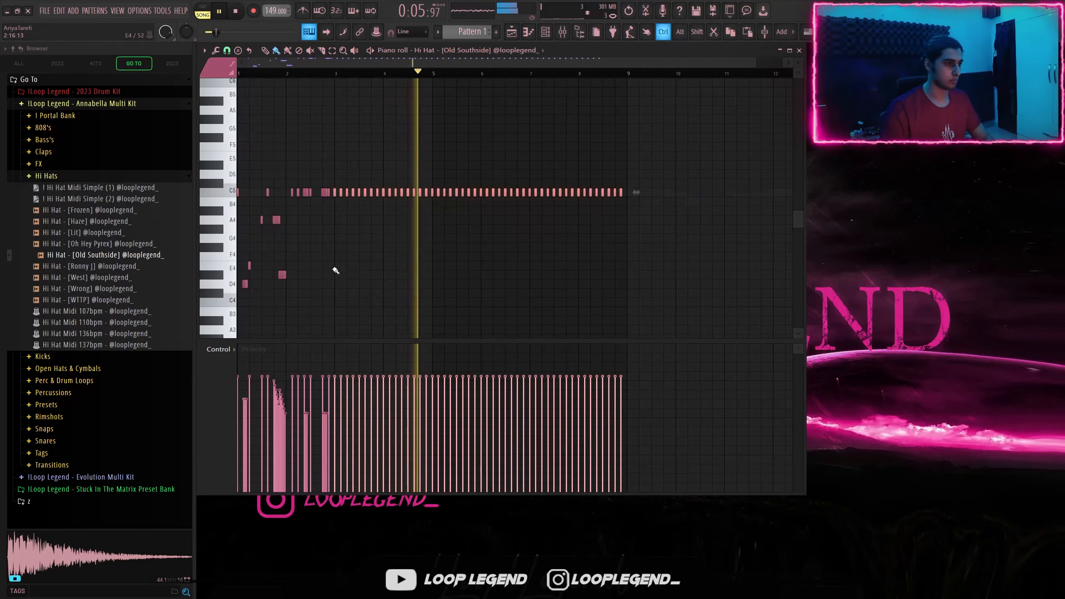
key("ctrl+b")
key("space")
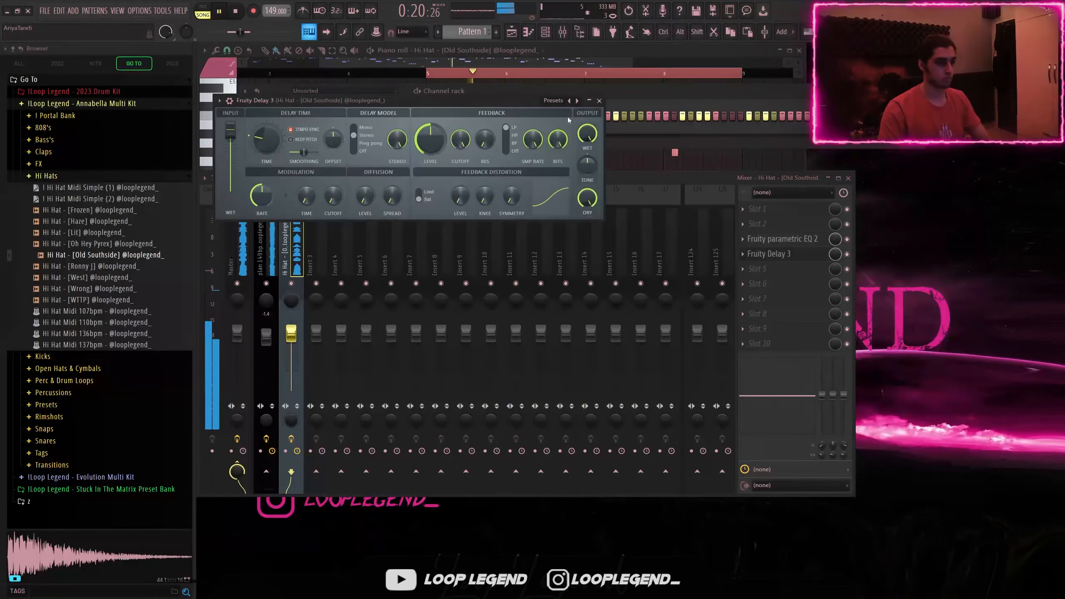
Step: Load a preset in Fruity Delay 3 on the hi-hat mixer track
left_click(554, 100)
left_click(570, 153)
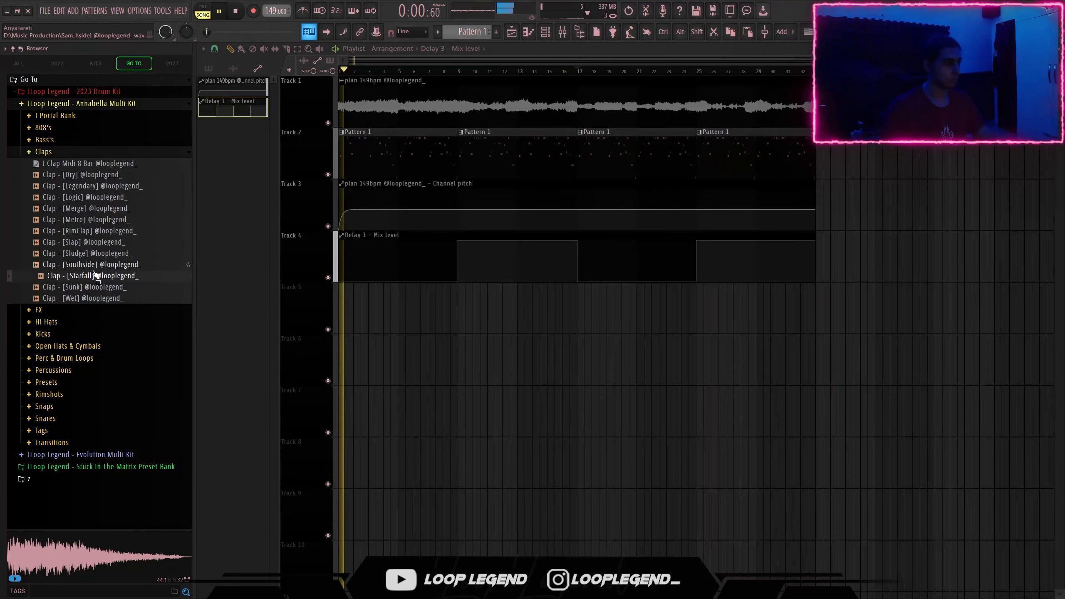
Step: Add Clap - [Southside] and Clap - [Legendary] from the Annabella kit as new channels
left_click(93, 266)
right_click(91, 270)
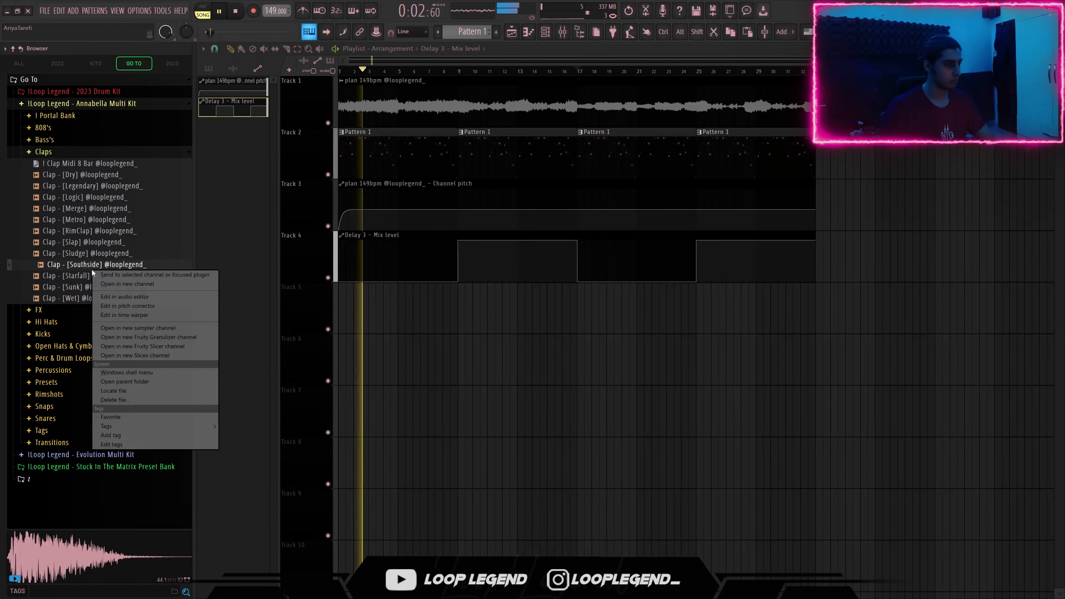
left_click(126, 284)
right_click(136, 186)
left_click(168, 203)
Step: Send the ! Clap Midi 8 Bar score to the clap channel and show the channel rack
right_click(110, 163)
left_click(121, 167)
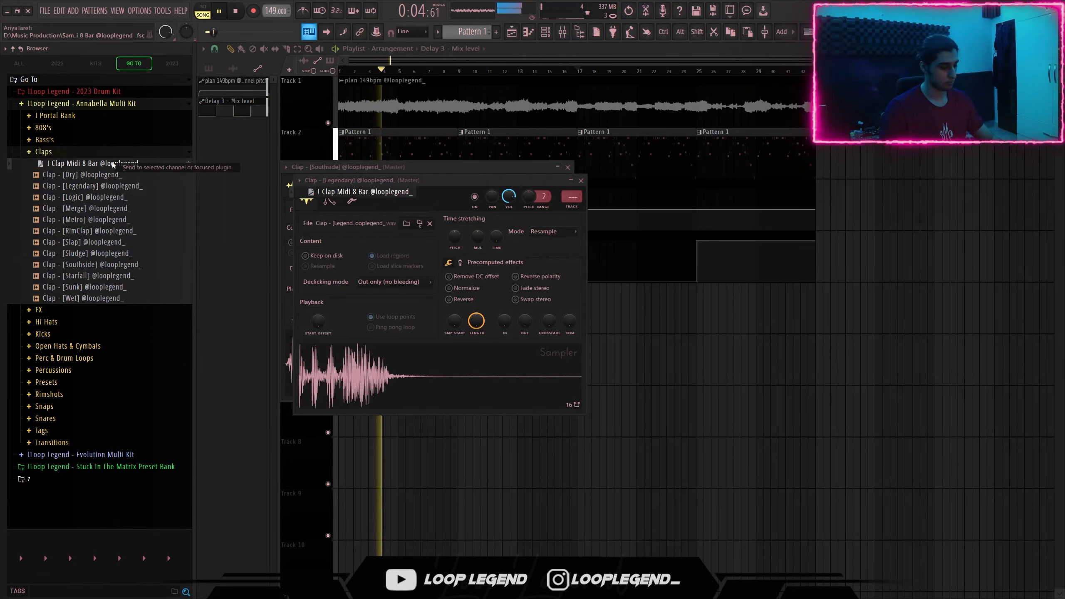
key("F6")
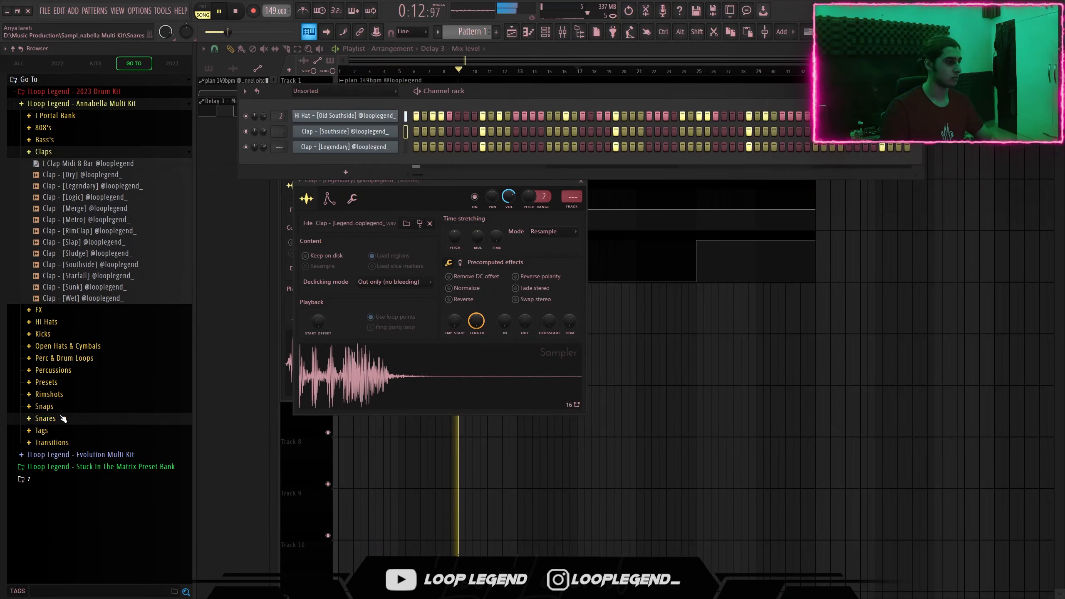
Step: Add Snare - [Future] from the Snares folder as a new channel and open its piano roll
left_click(46, 418)
left_click(100, 341)
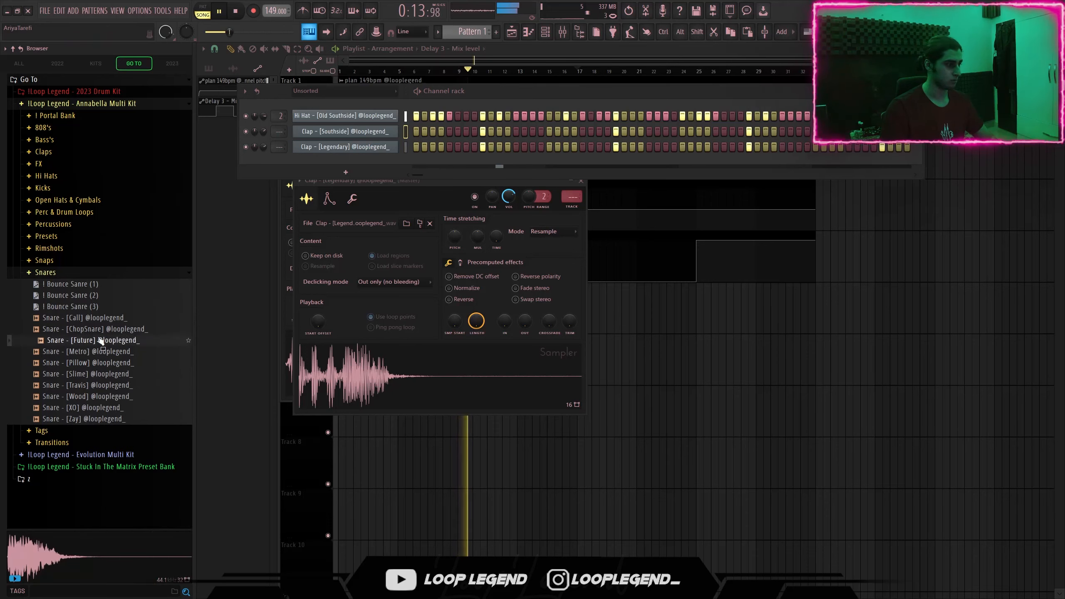
right_click(99, 339)
left_click(105, 352)
key("F6")
key("F7")
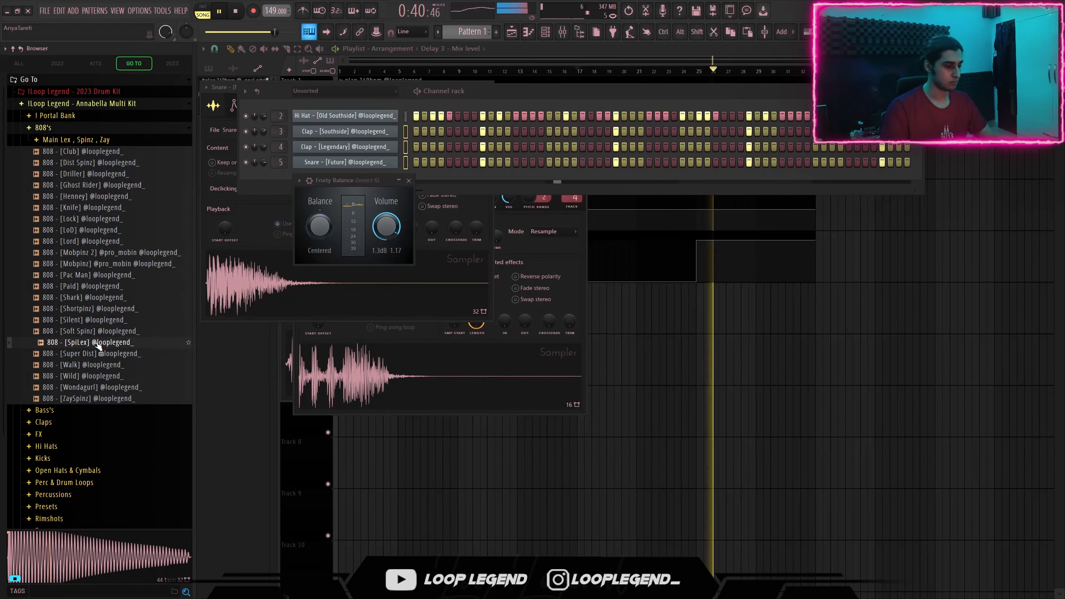
Step: Add 808 - [SpiLex] from the 808's folder as a new channel
right_click(95, 342)
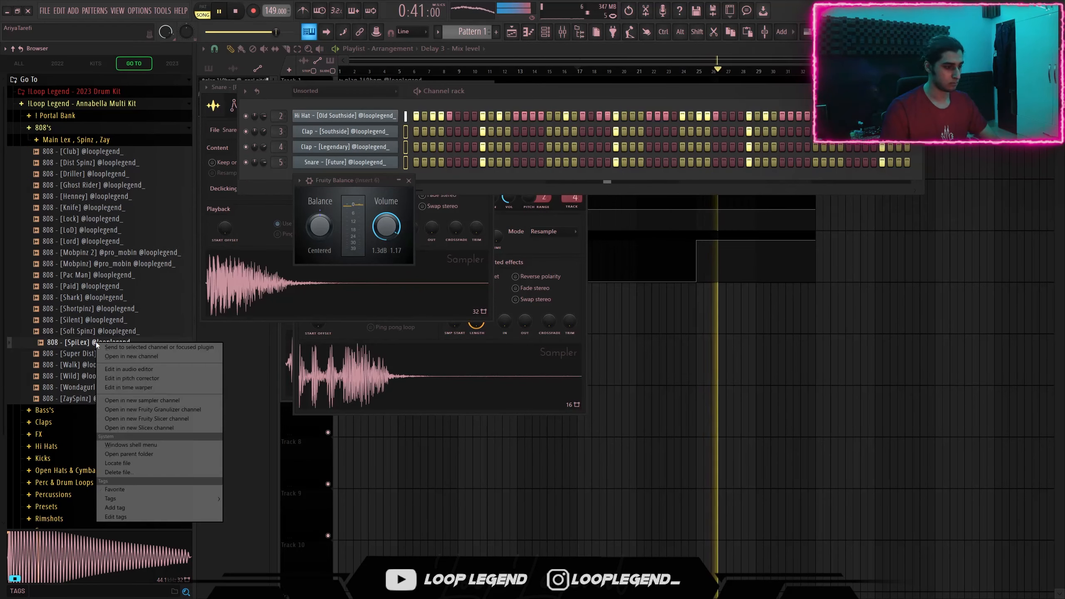
left_click(131, 356)
left_click(501, 101)
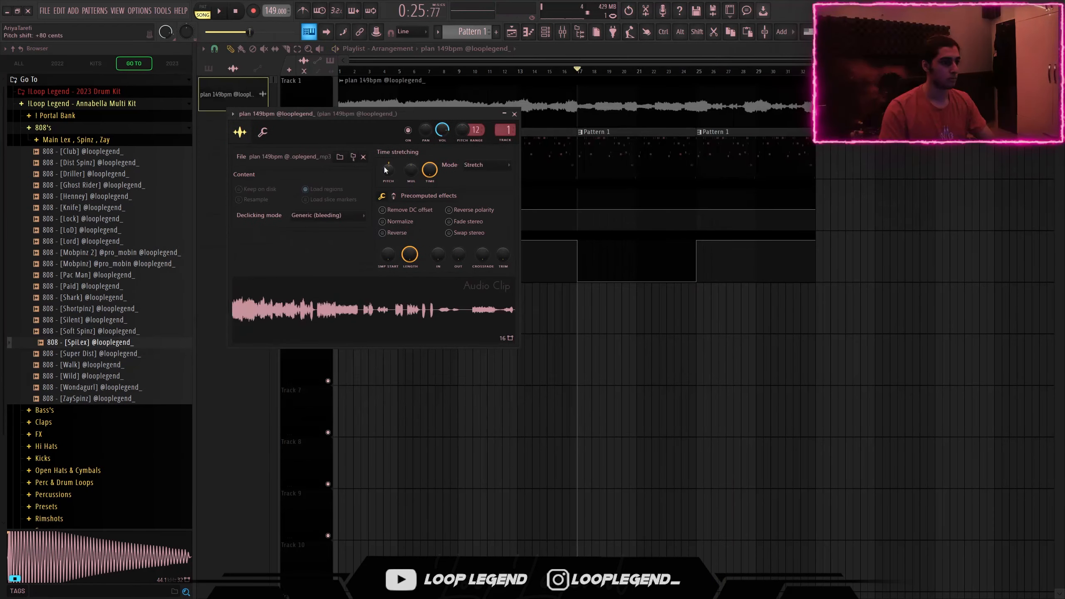
Step: Open the piano roll and target the 808 - [SpiLex] channel
left_click(554, 179)
key("F7")
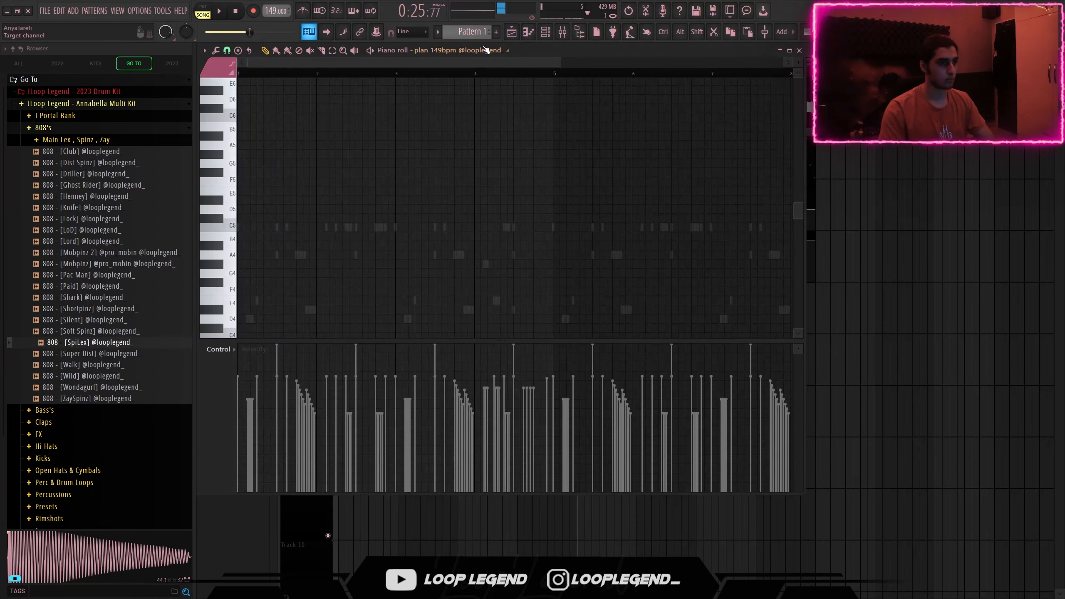
left_click(444, 49)
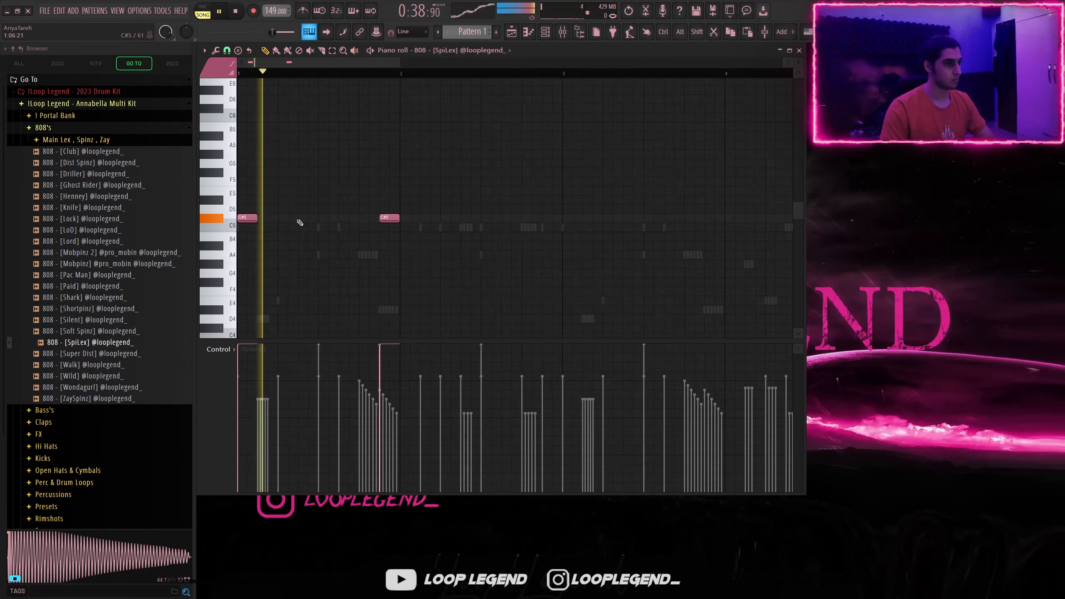
Step: Place C#5 808 notes across the first four bars and remove the one at the end of bar 1
left_click(303, 217)
right_click(390, 218)
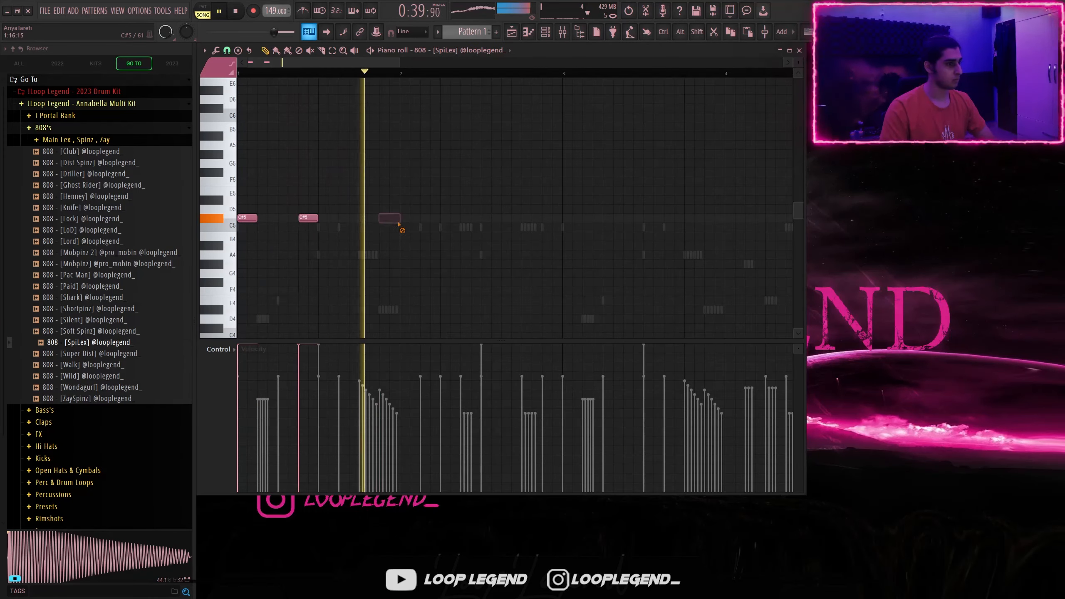
left_click(445, 218)
left_click(565, 216)
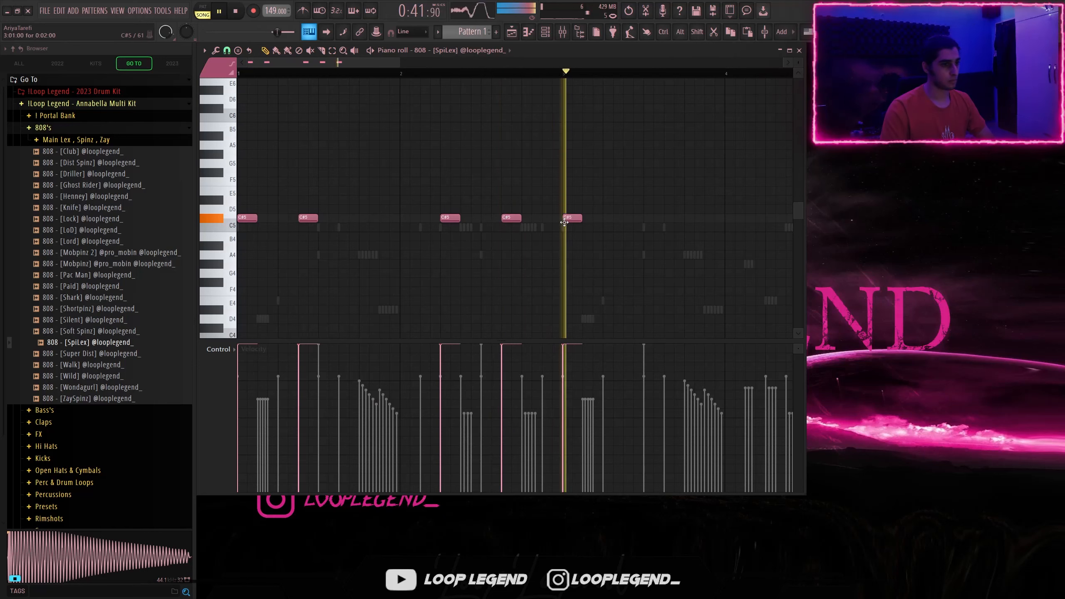
left_click(711, 218)
left_click(769, 220)
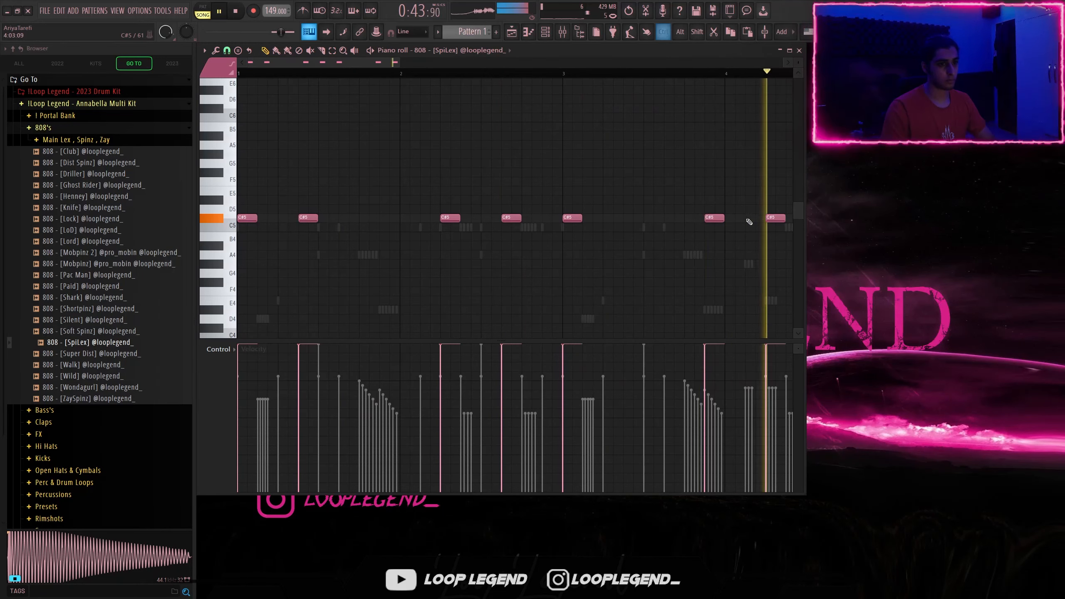
Step: Fill out the 808 line with C#5 notes late in bars 1, 3 and 4
scroll(750, 220, "down", 2)
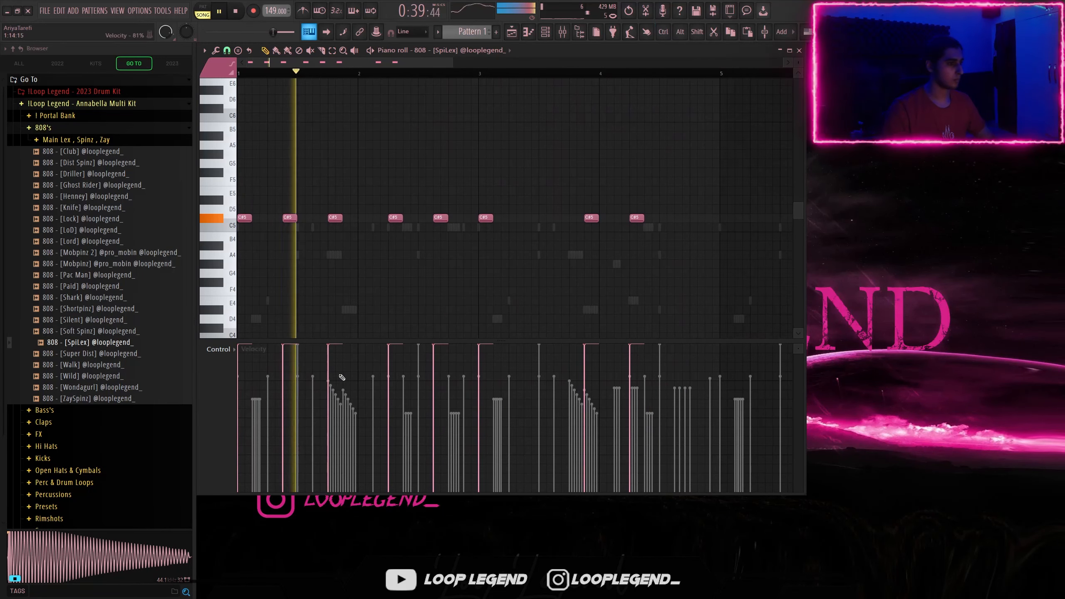
left_click(332, 217)
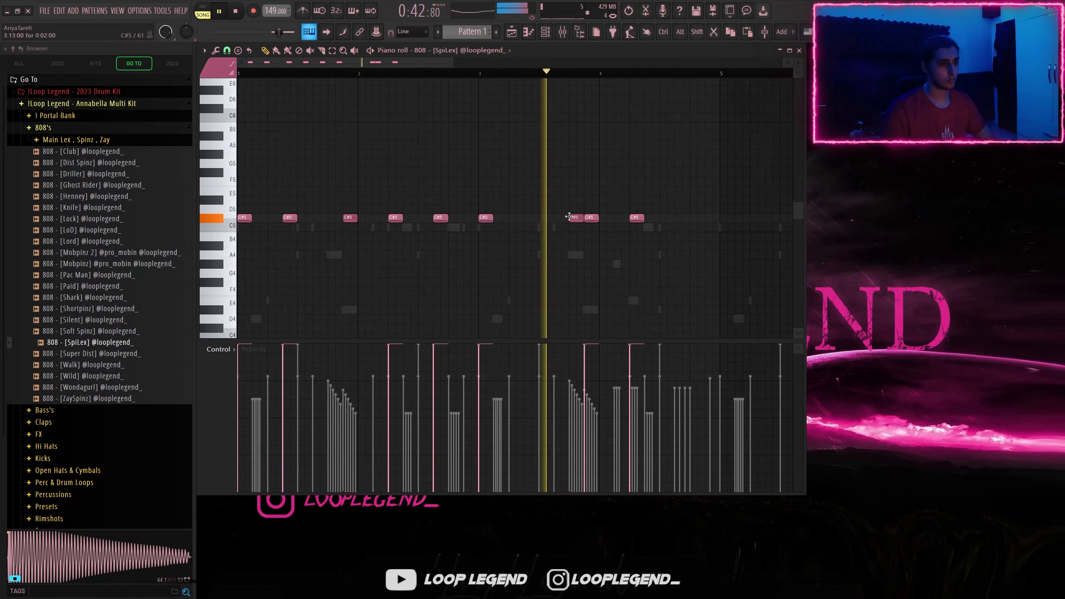
scroll(641, 148, "down", 2)
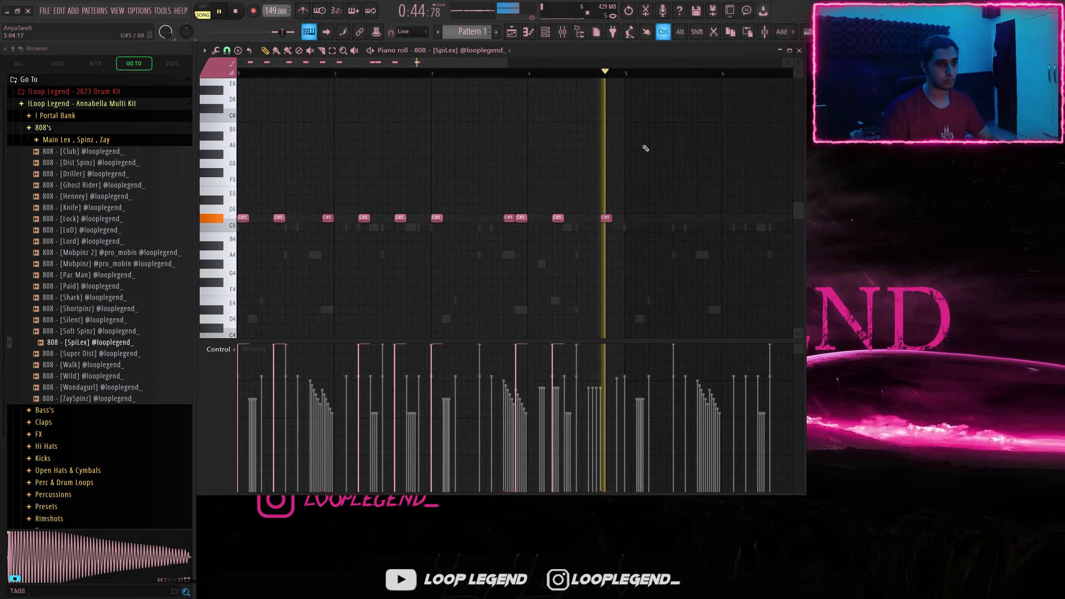
Step: Select the first four bars of 808 notes and duplicate them into the following four bars
left_click_drag(620, 77, 239, 78)
key("ctrl+b")
scroll(392, 209, "down", 3)
key("ctrl+d")
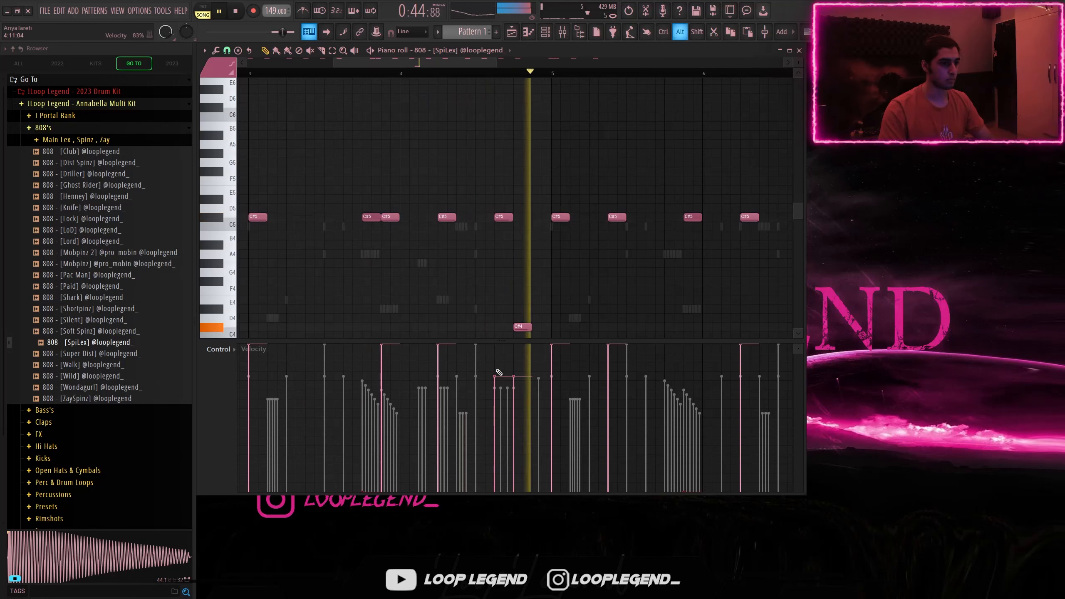
Step: Place a C#4 808 note at the end of bar 4 and lower its velocity
left_click_drag(506, 365, 540, 305)
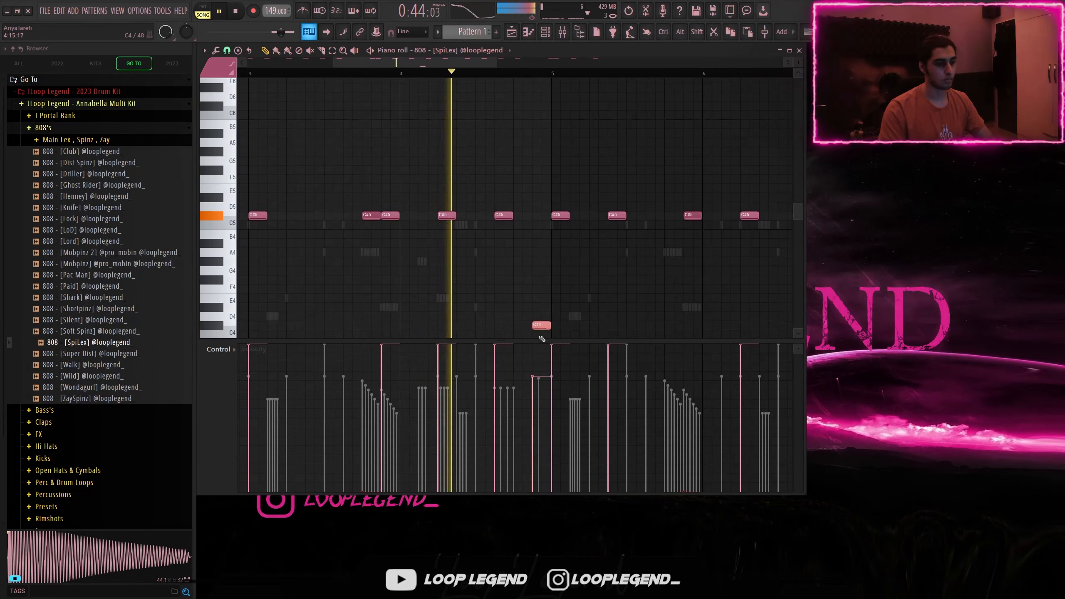
scroll(539, 336, "down", 2)
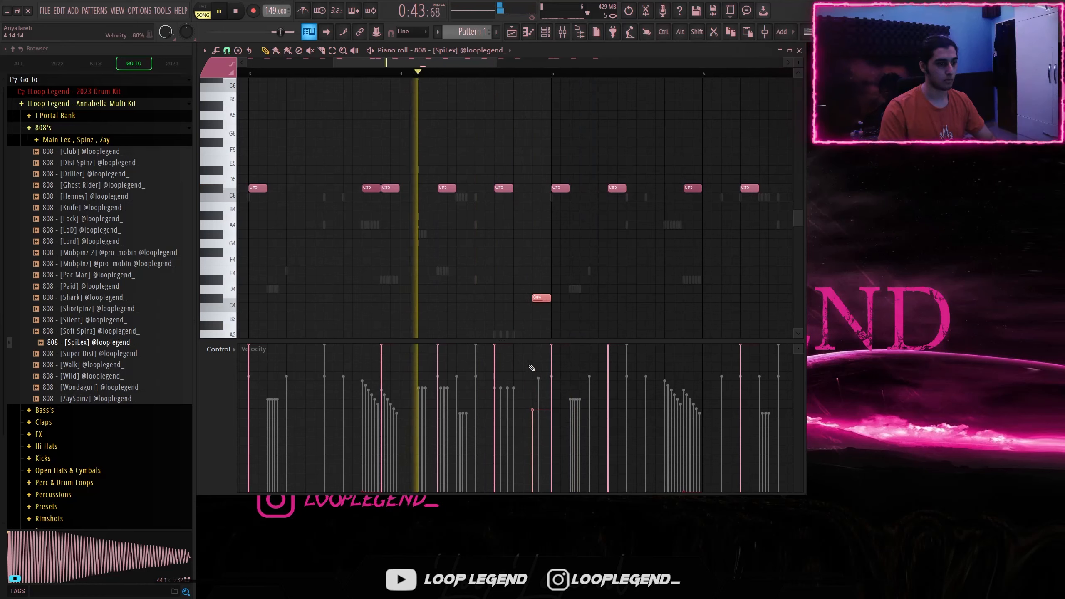
Step: Delete the 808 notes from bar 5 onward and duplicate bars 1 to 4, including the closing C#4 note, into bars 5 to 8
scroll(521, 252, "down", 5)
scroll(521, 241, "down", 1)
mouse_move(725, 120)
left_mouse_down()
mouse_move(564, 179)
mouse_move(455, 192)
left_mouse_up()
key("Delete")
left_click_drag(461, 73, 41, 73)
key("ctrl+b")
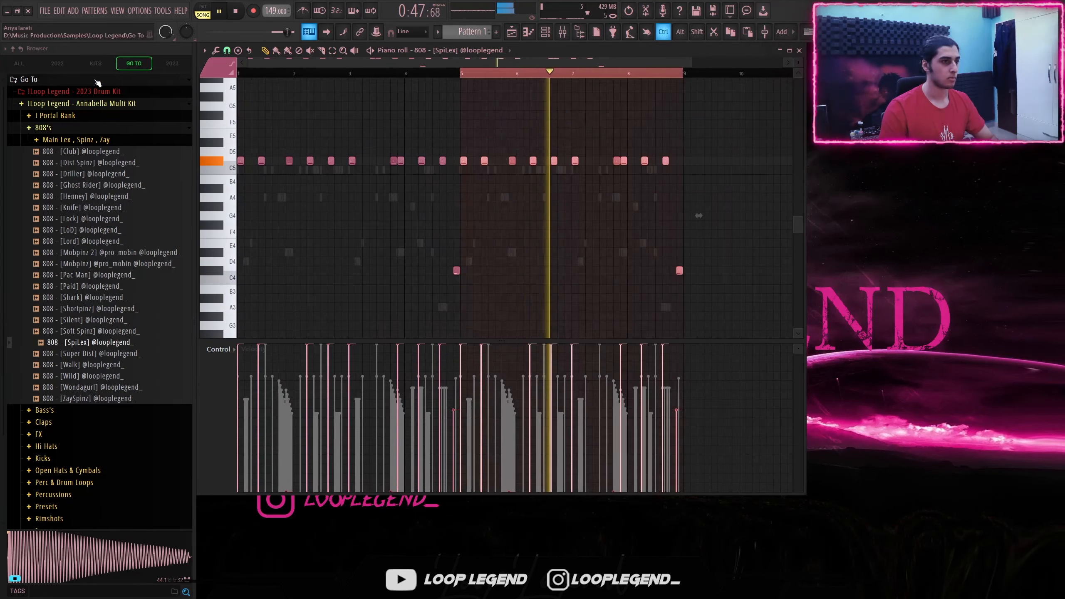
left_click(611, 226)
Step: Raise the 808 note on the second beat of bar 8 by an octave to C#6
scroll(625, 197, "up", 2)
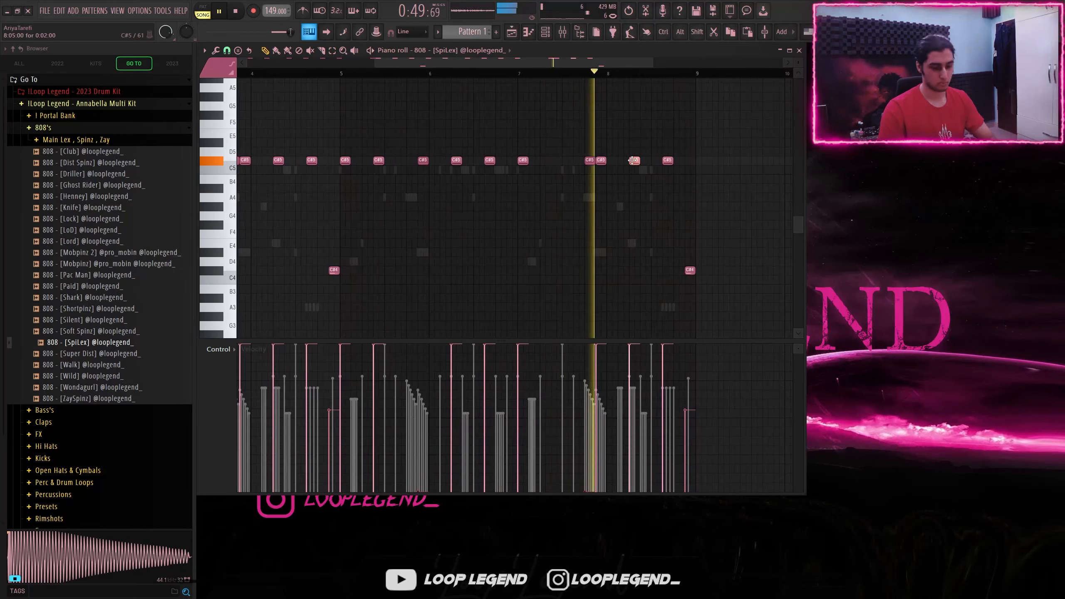
left_click_drag(634, 160, 634, 89)
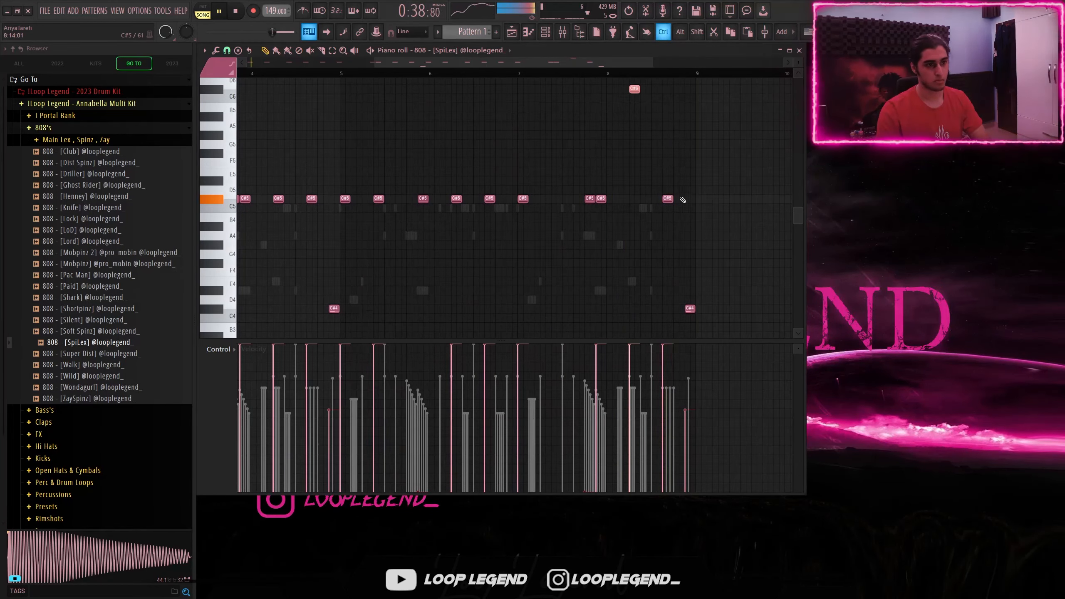
Step: In Pattern 2, lower the 808 notes at the end of each four-bar half by four semitones to A
scroll(684, 200, "down", 2)
key("F6")
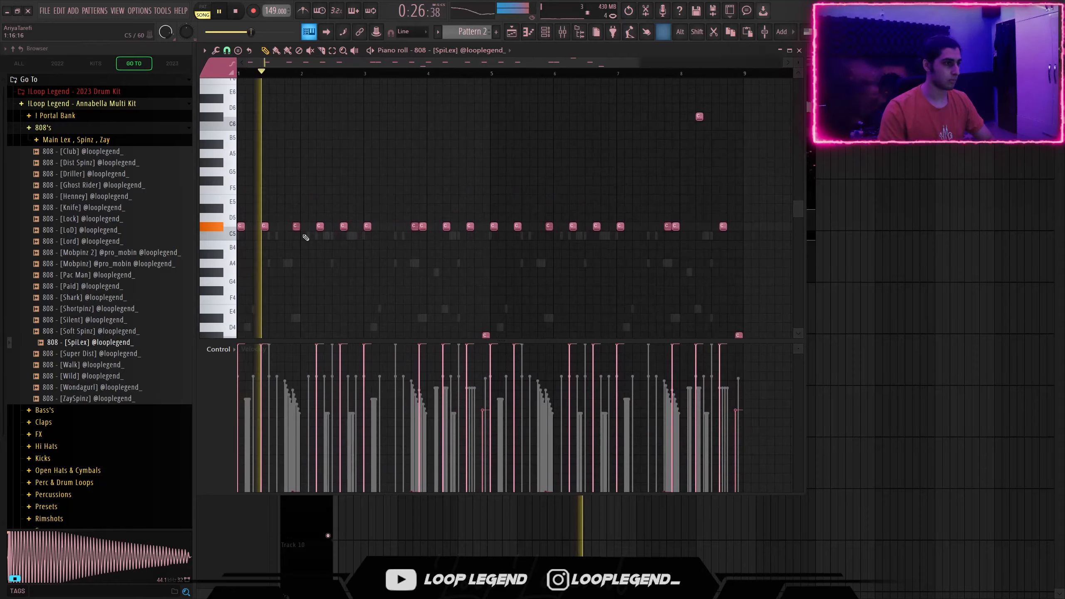
left_click_drag(483, 159, 610, 296)
key("Down")
key("Down")
key("Down")
key("Down")
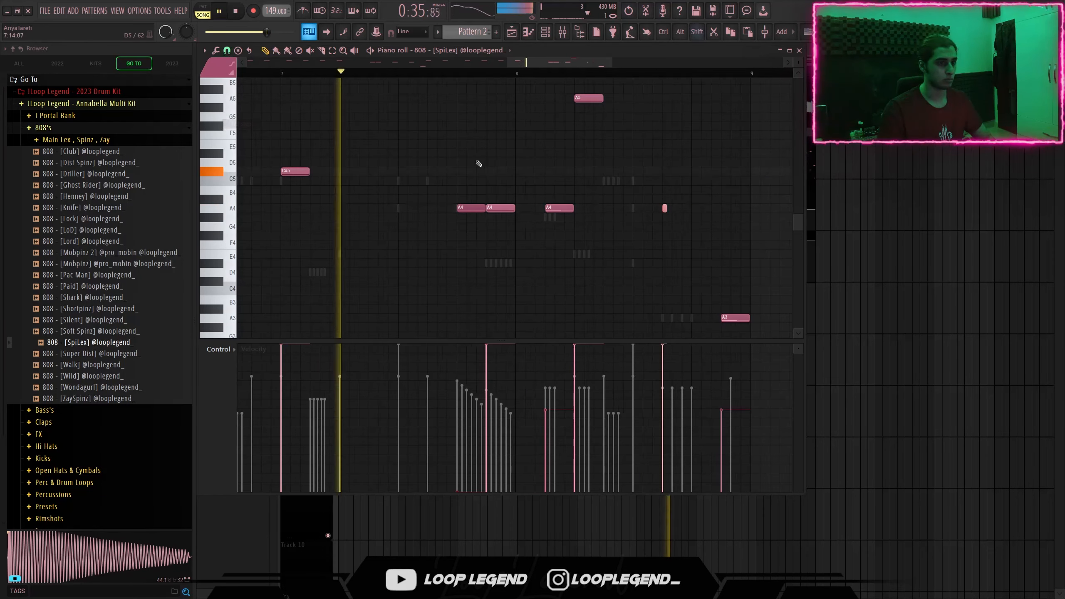
Step: Repeat the short A4 808 note in bar 8 twice and add a longer A4 note after the roll
key("ctrl+b")
key("ctrl+b")
left_click(702, 211)
left_click_drag(698, 205, 703, 223)
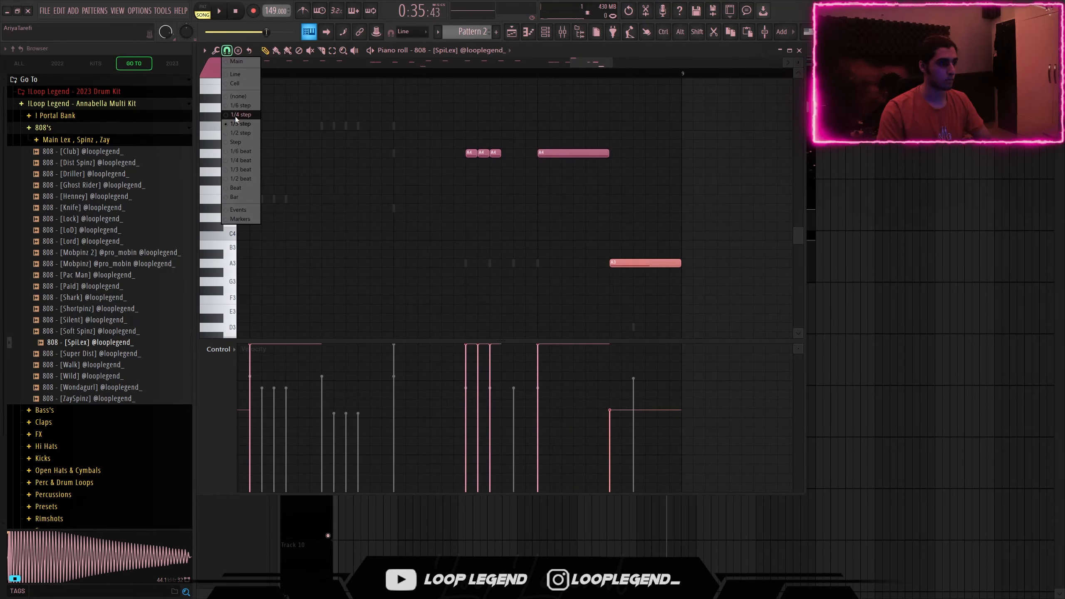
Step: Set the snap to 1/4 step, chop the final A3 808 note into eight pieces and add matching A4 slide notes above
left_click(233, 116)
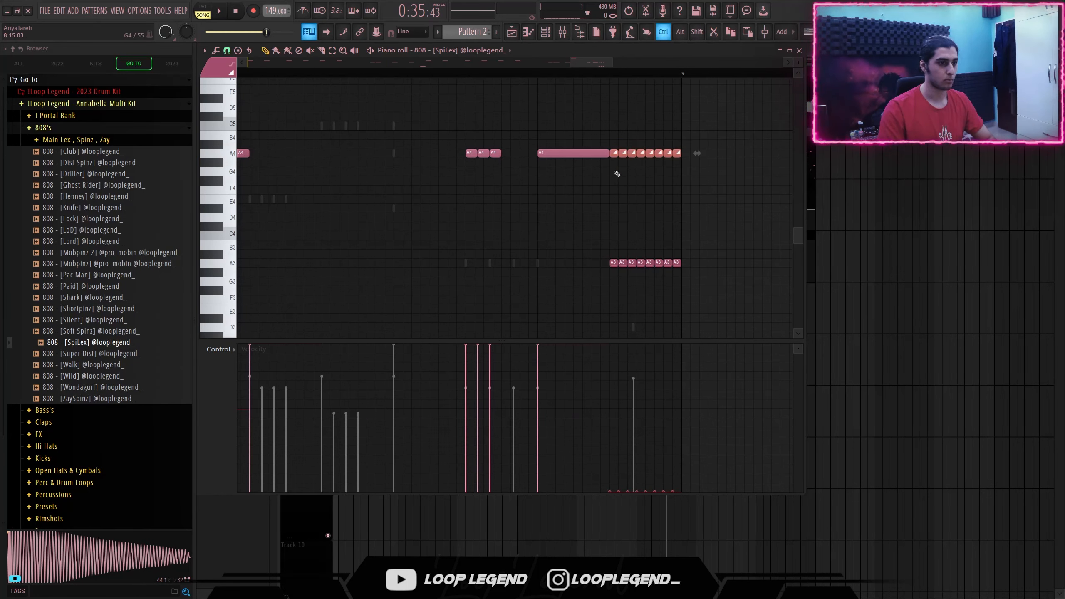
scroll(673, 210, "down", 3, "ctrl")
scroll(669, 197, "up", 3)
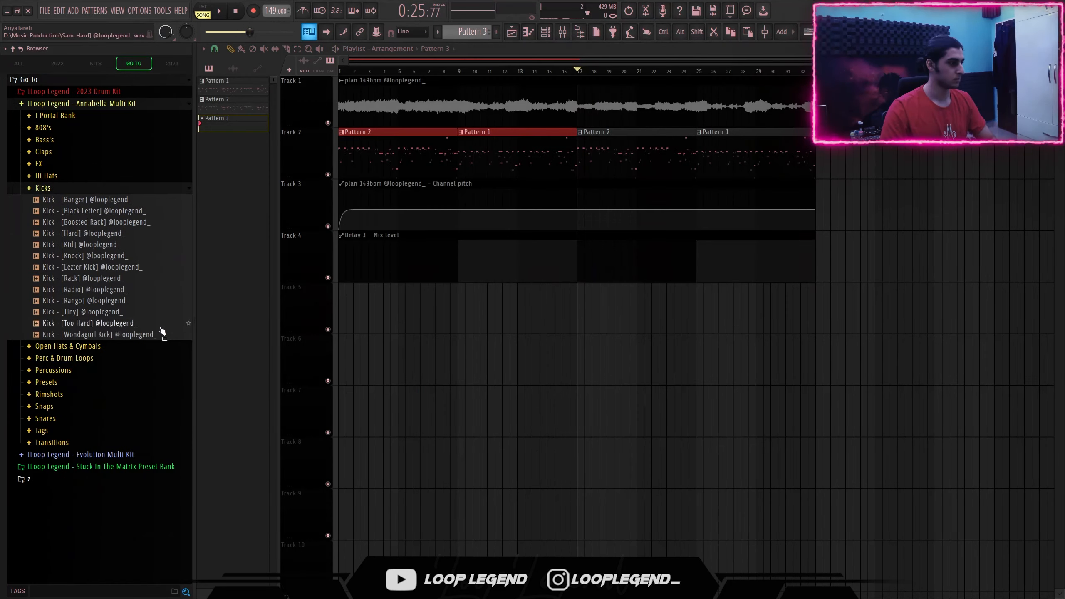
Step: Audition the Too Hard and Rack kicks and open Kick - [Rack] in a new channel
left_click(101, 323)
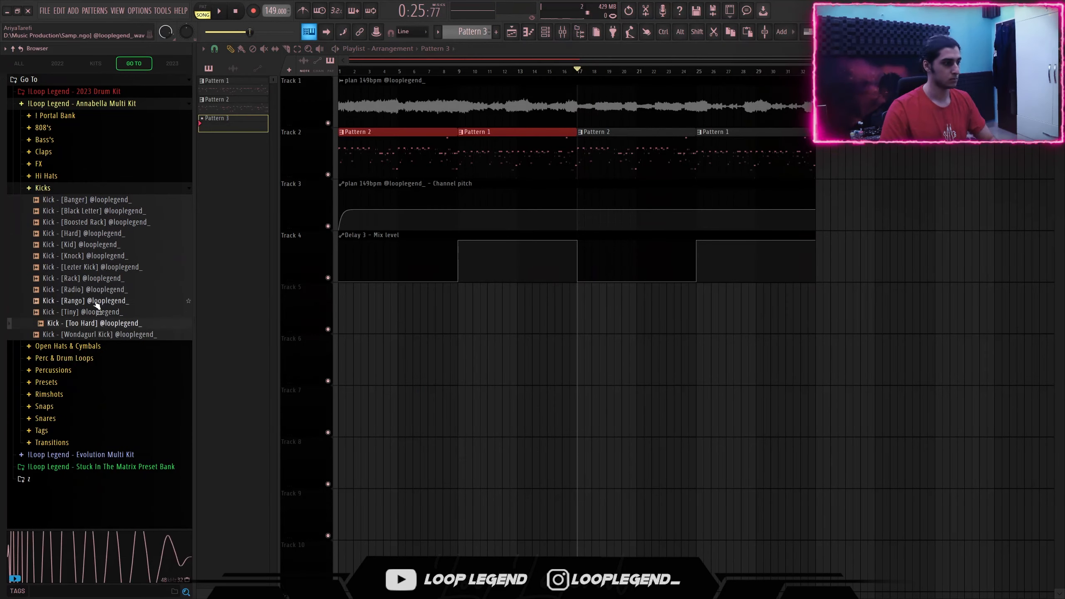
left_click(91, 278)
right_click(90, 277)
left_click(96, 290)
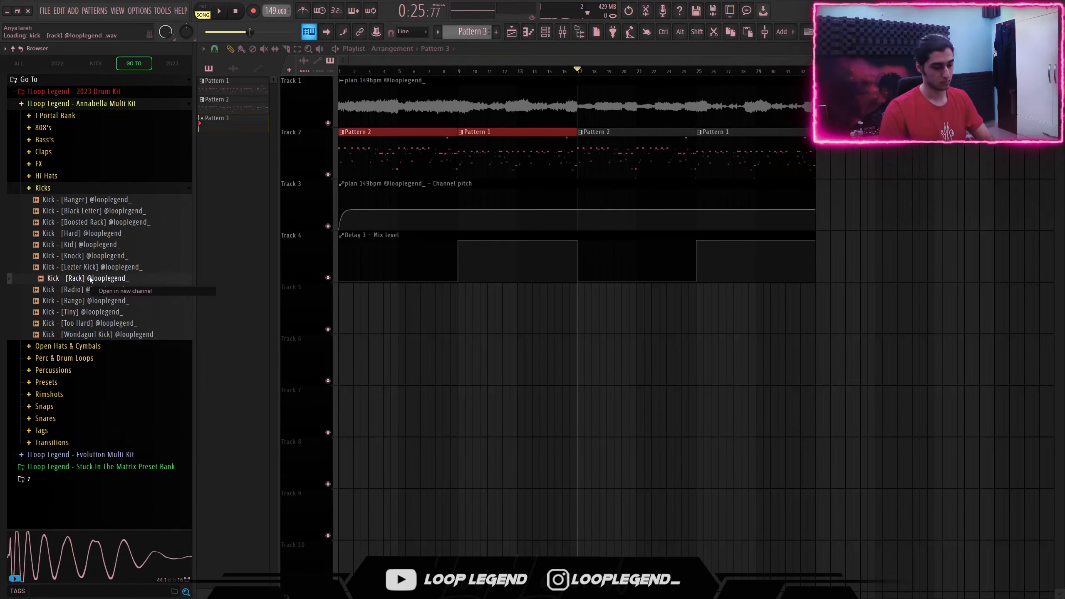
Step: Play the beat and delete the Kick - [Rack] notes late in bar 1 and late in bar 3 of Pattern 2
key("space")
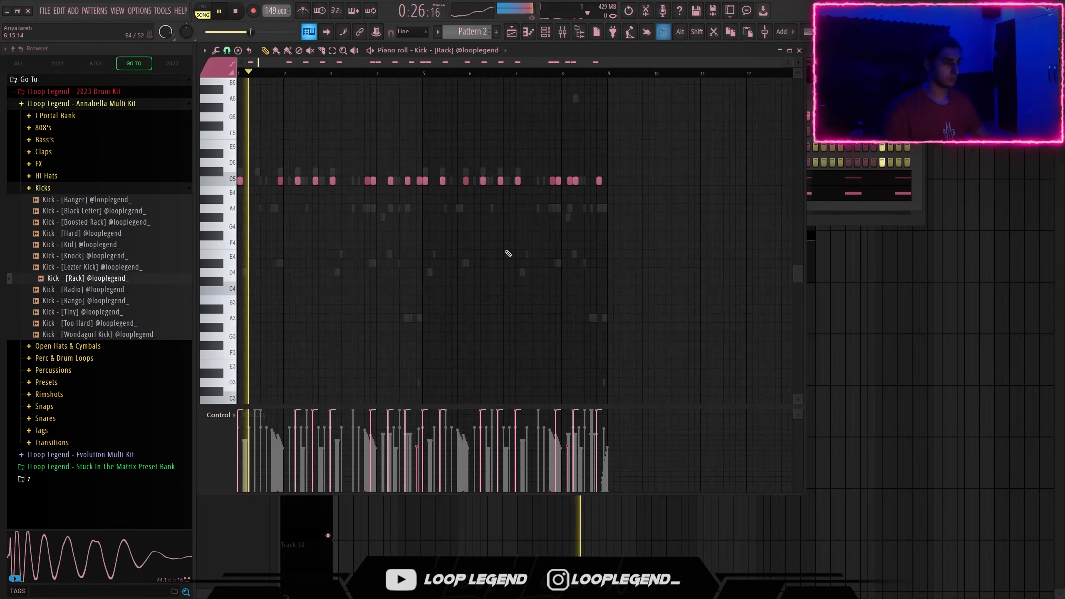
scroll(261, 238, "up", 3)
left_click_drag(285, 185, 303, 173)
key("ctrl+x")
left_click_drag(413, 201, 568, 239)
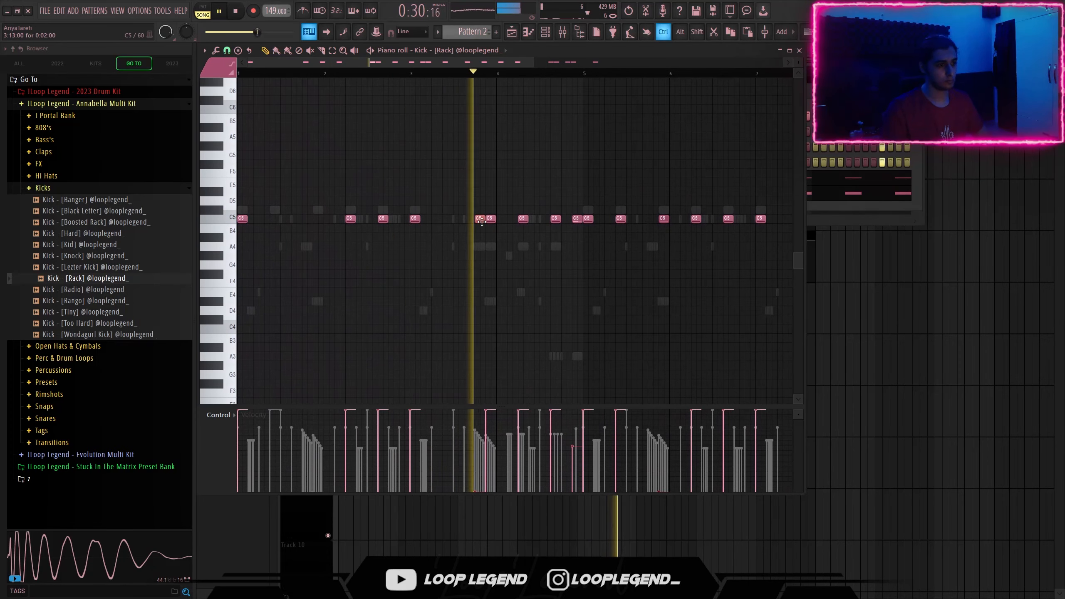
right_click(480, 220)
Step: Select the three kick notes from late bar 3 through bar 4 and raise them three semitones to D#5
left_click_drag(471, 219, 560, 231)
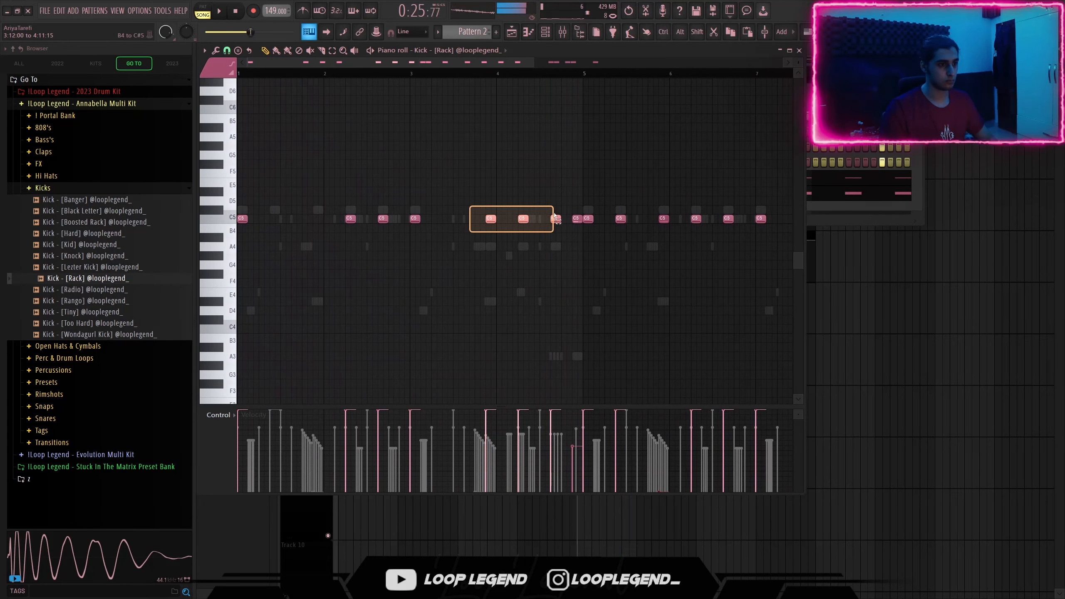
key("Up")
key("Up")
key("Up")
key("Up")
key("Down")
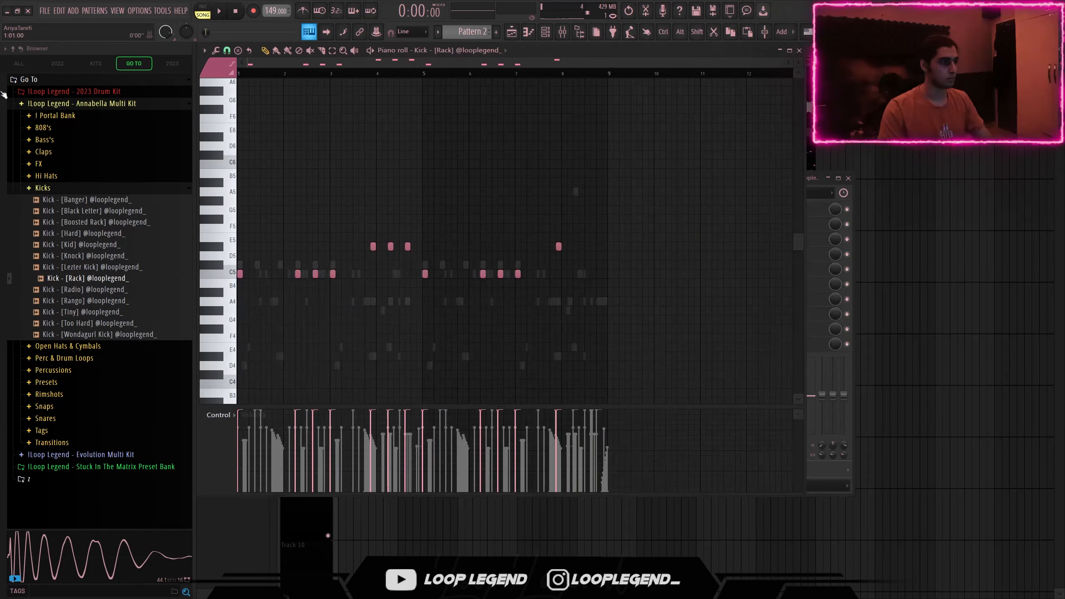
Step: Load Fruity parametric EQ 2 into slot 3 of the kick's mixer track and apply its 03 High Cut preset
key("F9")
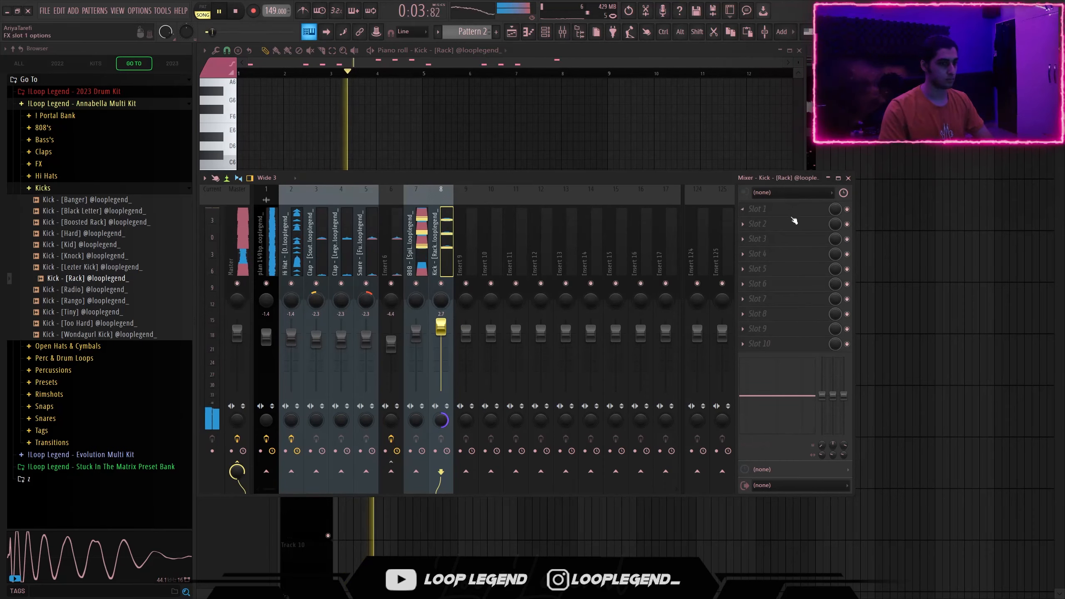
left_click(788, 239)
left_click(358, 443)
left_click(583, 142)
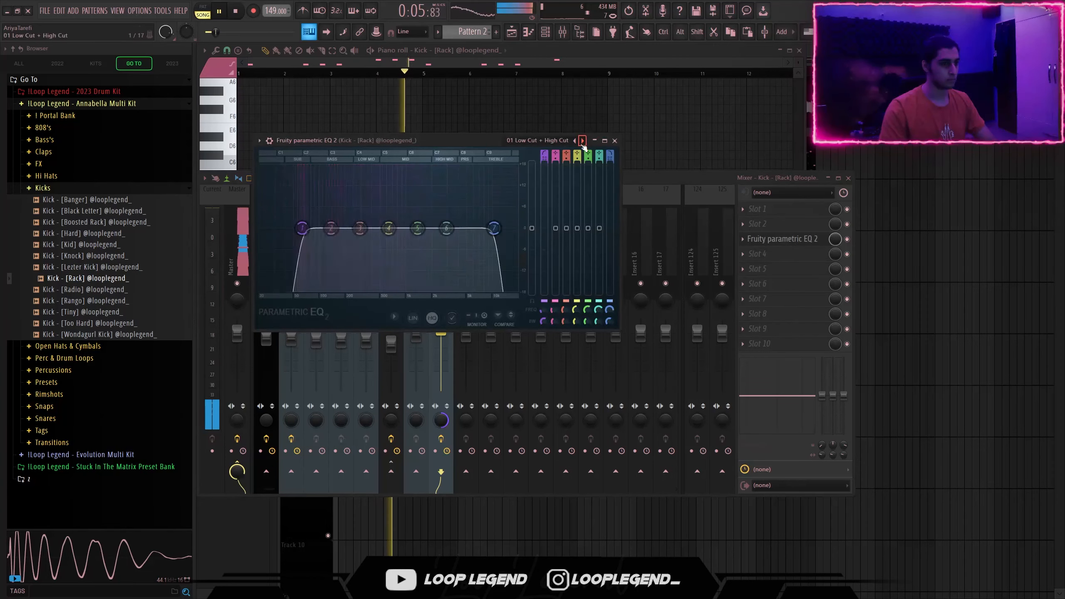
left_click(582, 140)
left_click(583, 141)
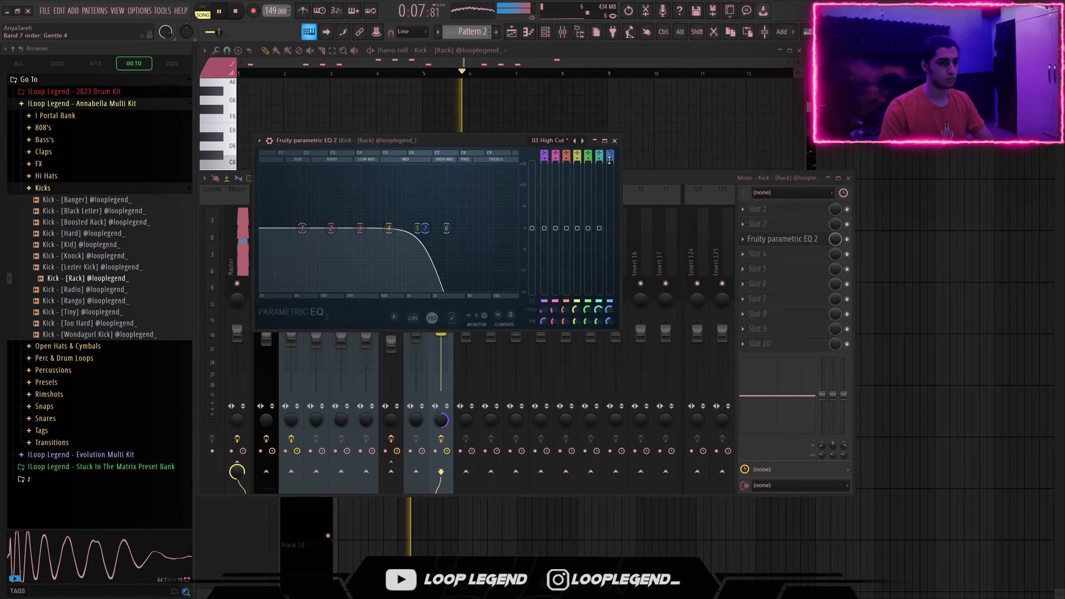
left_click(615, 141)
Step: Lower the 808 mixer track's level to -0.7 dB and select that track
scroll(410, 356, "down", 1)
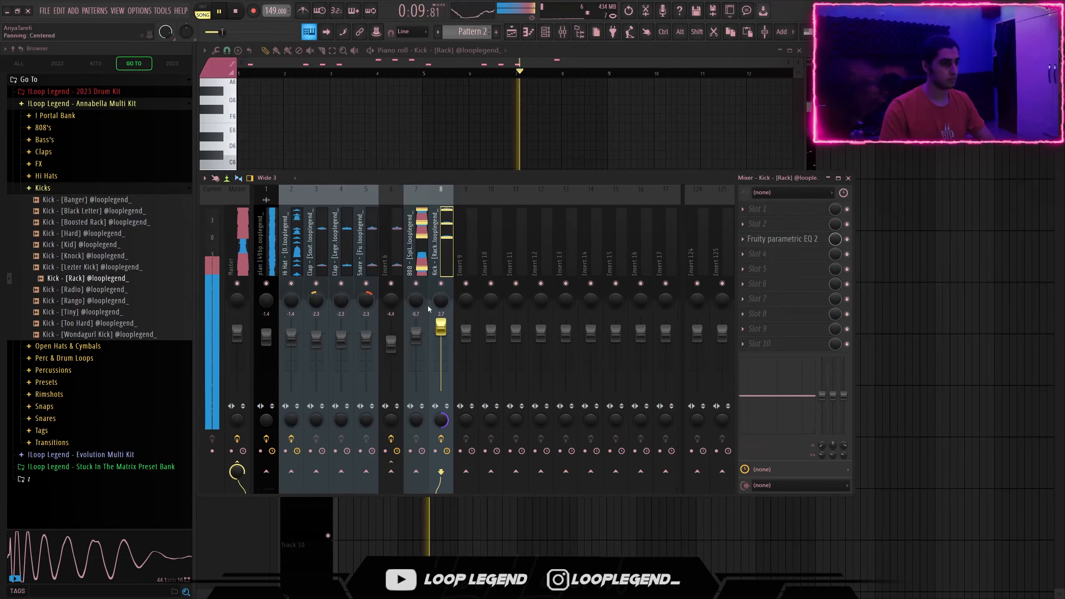
left_click(421, 280)
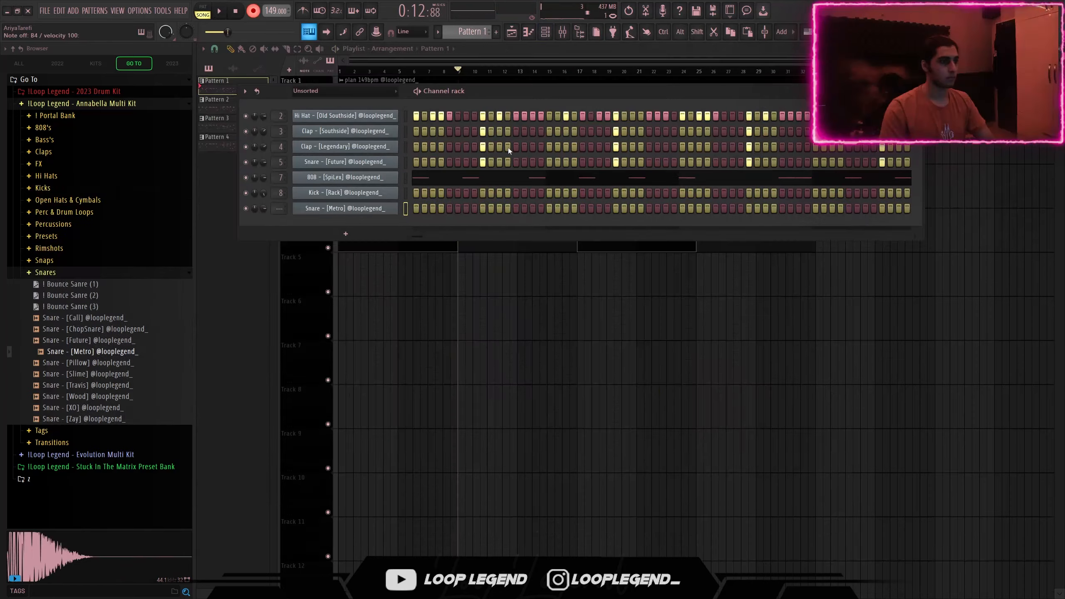
Step: Record three Snare - [Metro] hits live into Pattern 1 and open their piano roll
key("space")
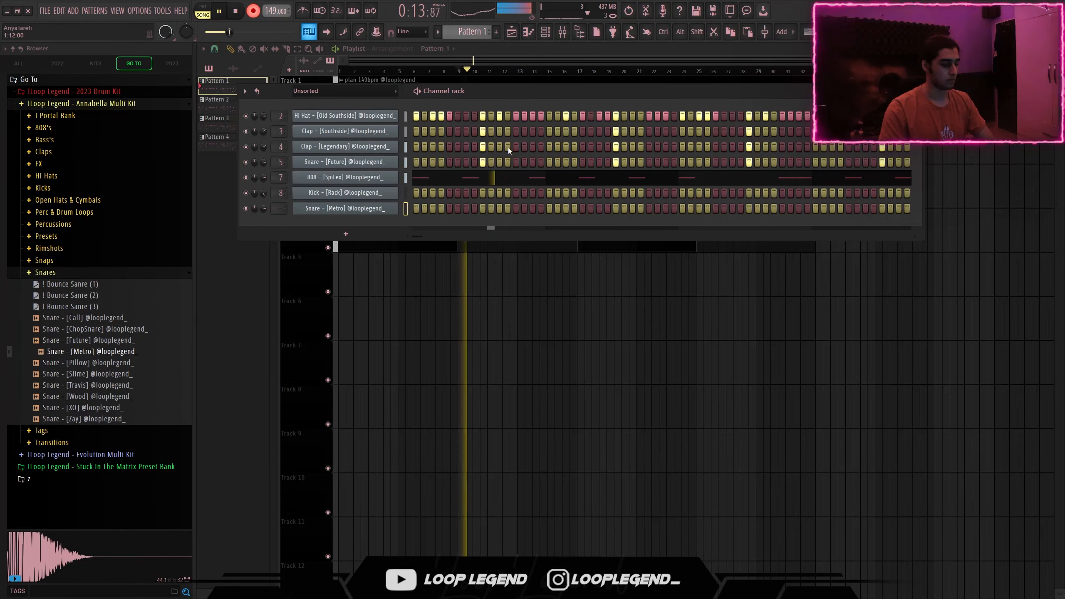
key("space")
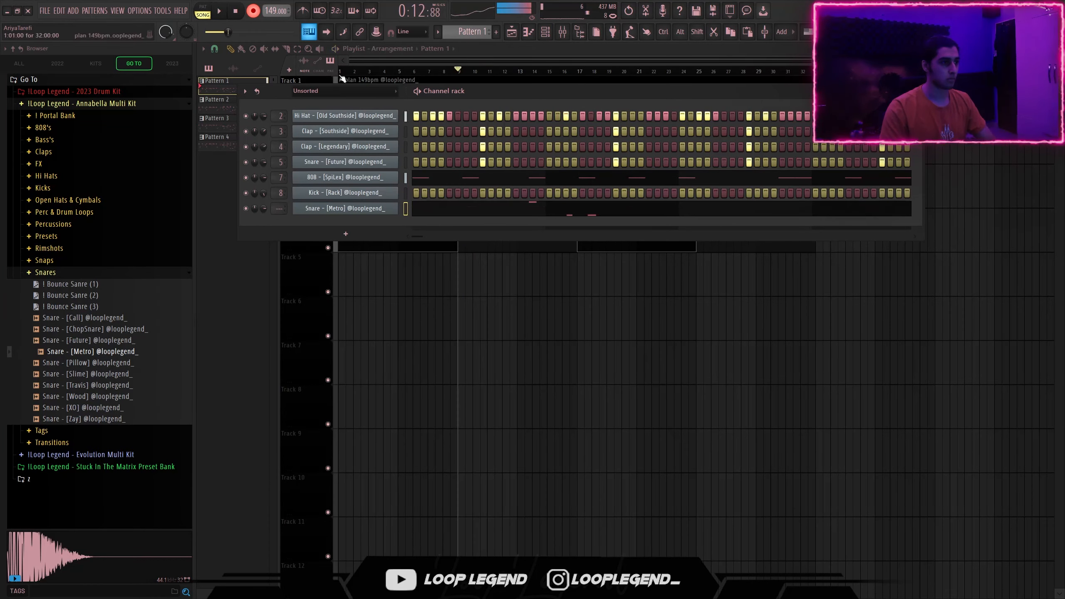
key("F7")
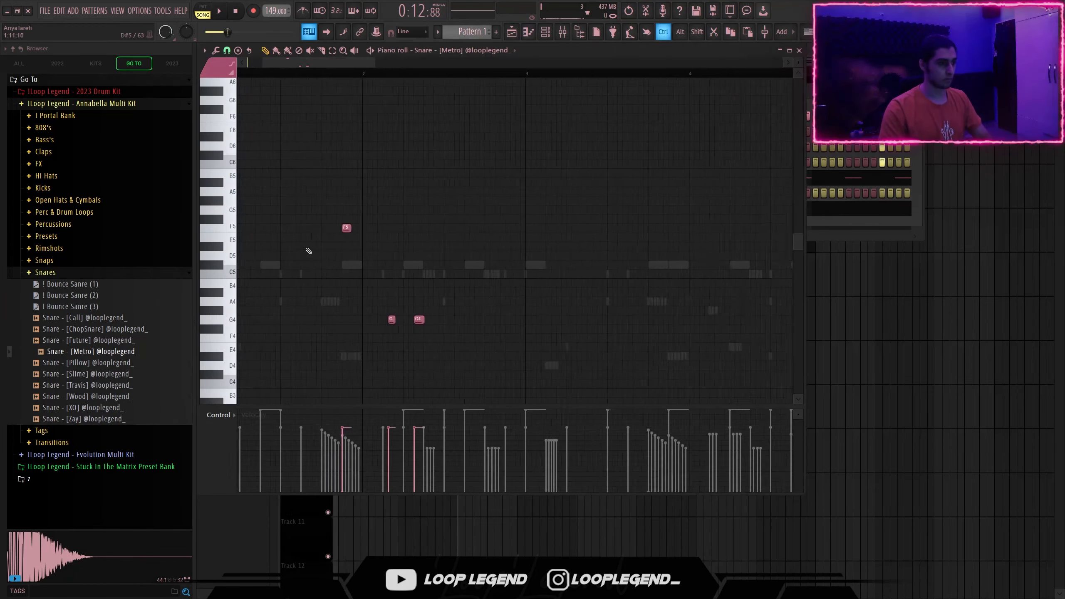
Step: Set the snap to 1/2 beat and quantize the three recorded snare notes to the grid
left_click(226, 51)
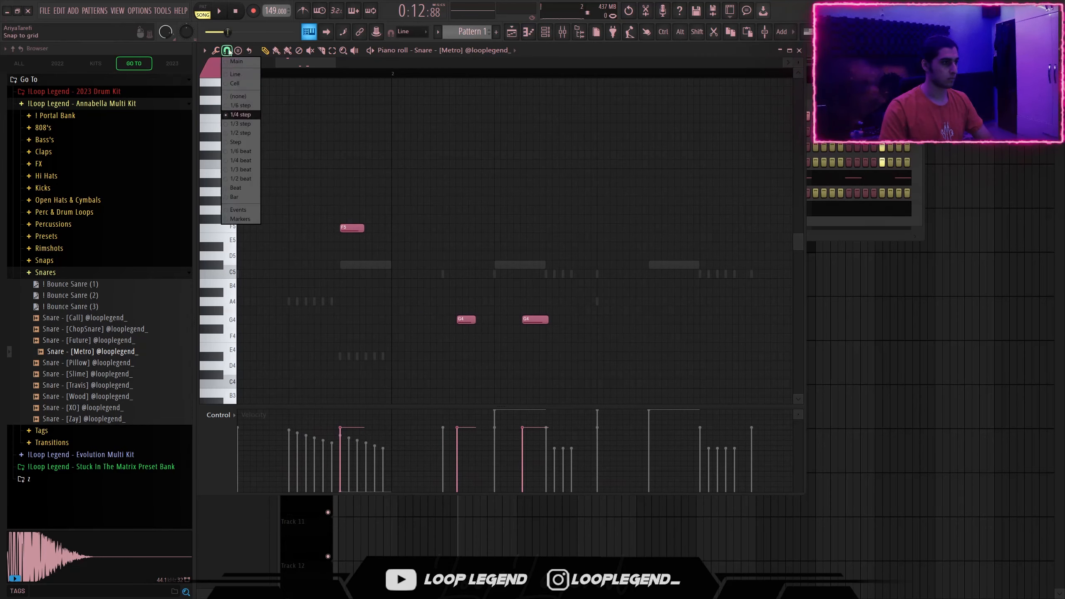
left_click(241, 180)
scroll(471, 326, "down", 3)
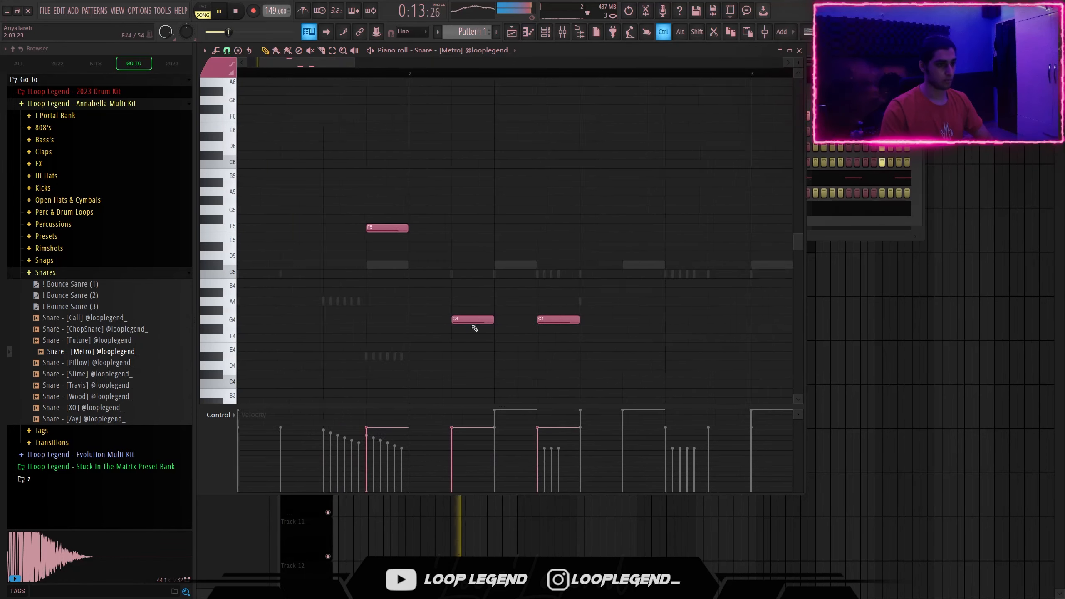
Step: During playback, move the second G4 snare note earlier so it directly follows the first G4 note
key("space")
left_click_drag(523, 319, 495, 320)
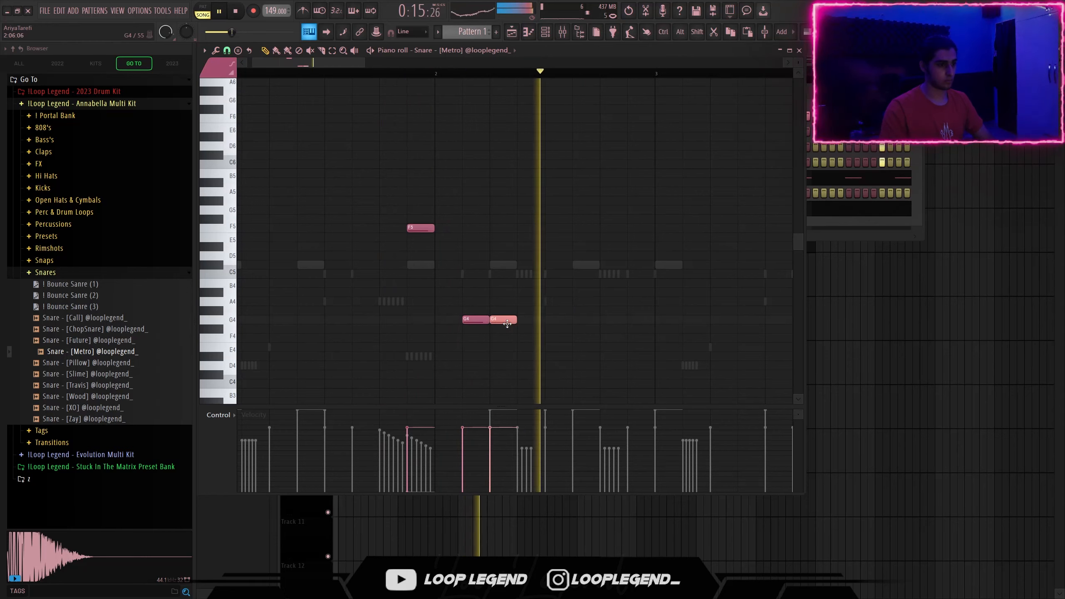
scroll(485, 311, "down", 2)
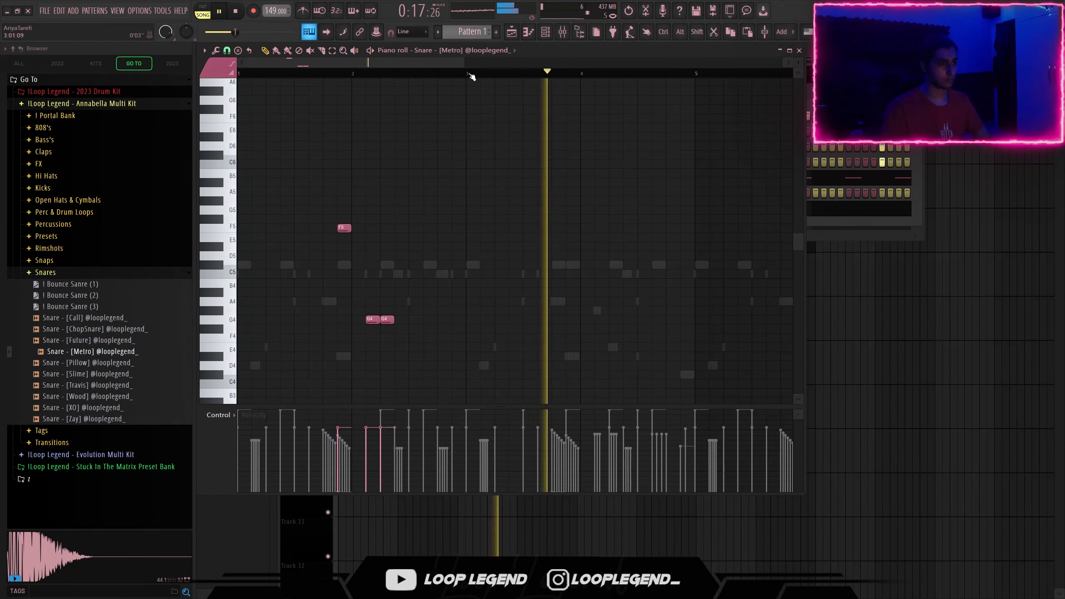
Step: Duplicate the Snare - [Metro] notes of bars 1 and 2 into bars 3 and 4 and stop playback
left_click_drag(469, 74, 238, 74)
key("ctrl+b")
key("space")
Step: Set the snap to 1/6 beat and add three short G4 notes as a snare roll before the long G4 note in bar 4
left_click(227, 52)
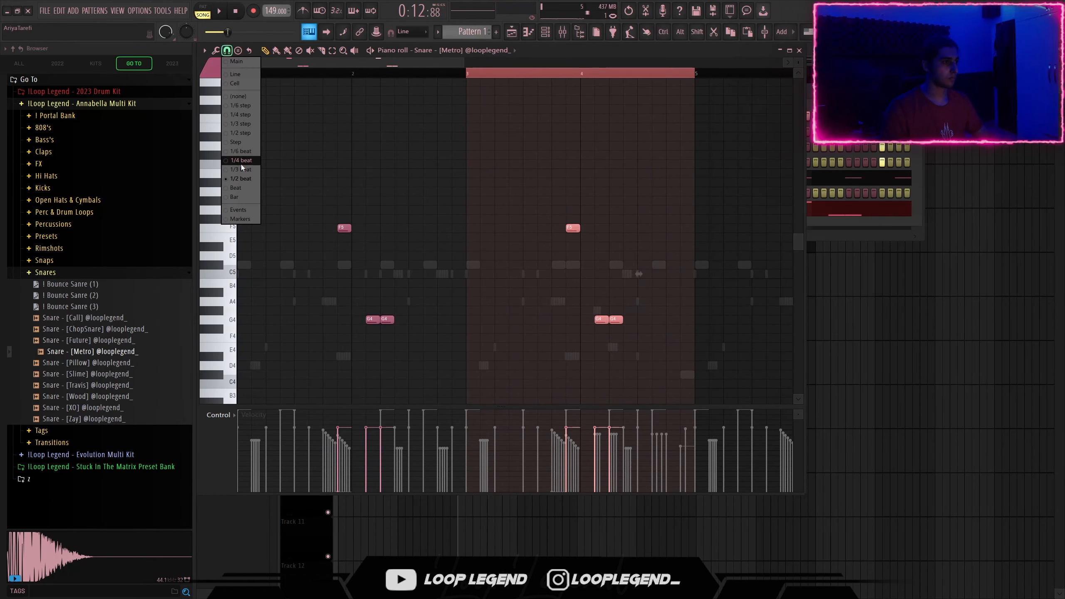
left_click(234, 153)
key("space")
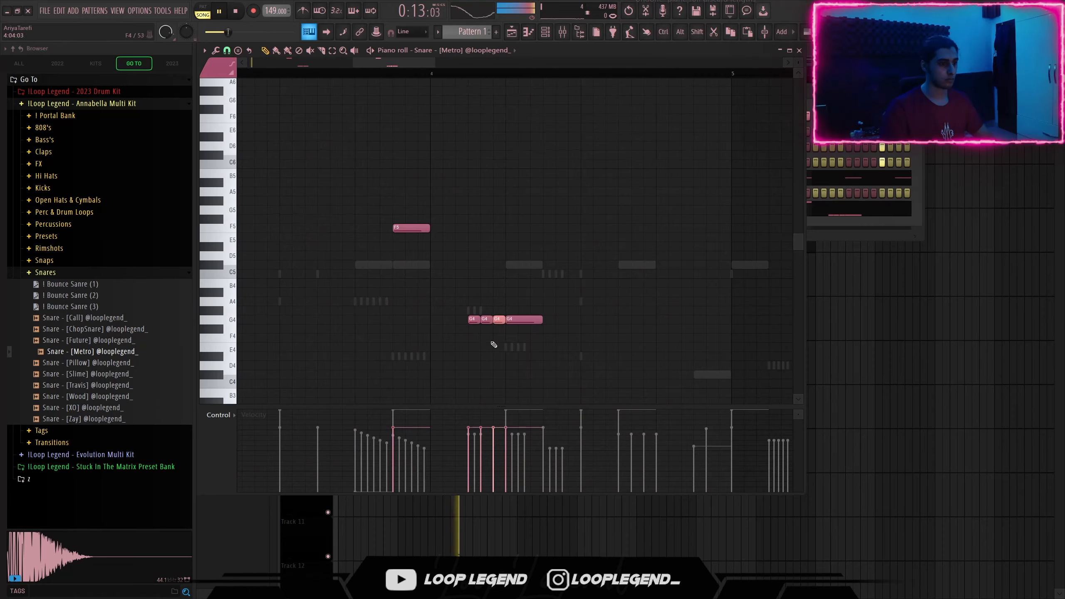
scroll(495, 345, "down", 4)
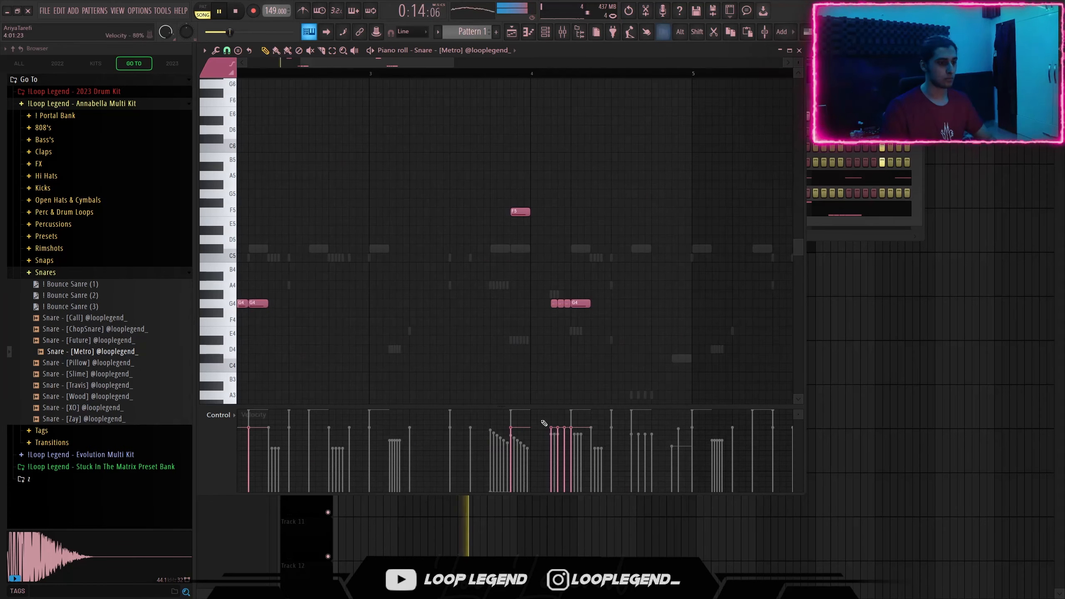
Step: Ramp the velocities of the short G4 roll upward and remove the four G4 notes at the end of bar 4
scroll(488, 423, "down", 3)
left_click_drag(423, 341, 533, 340)
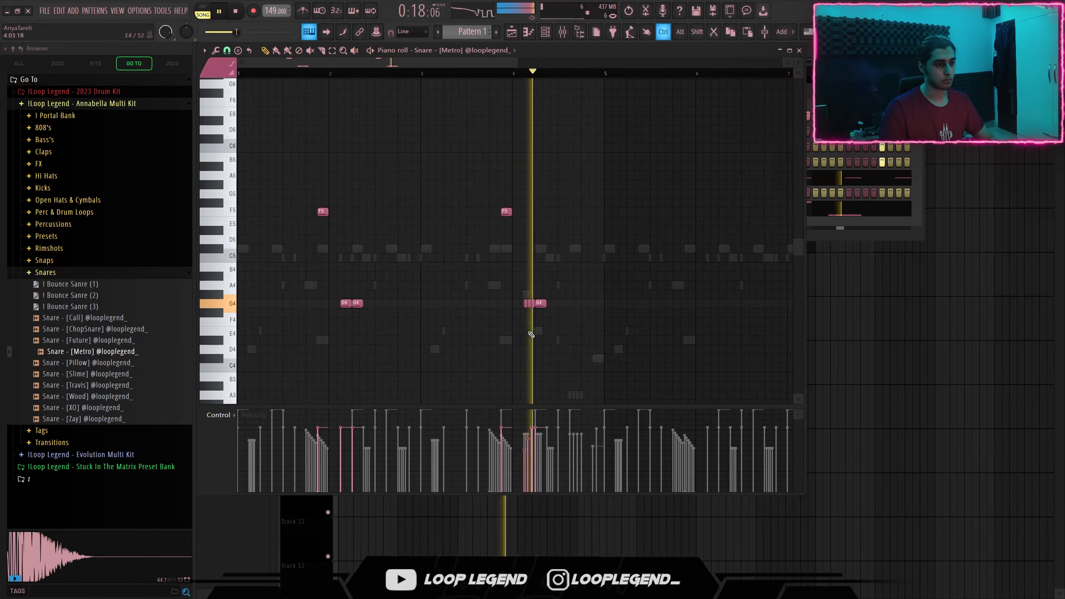
scroll(544, 416, "up", 3)
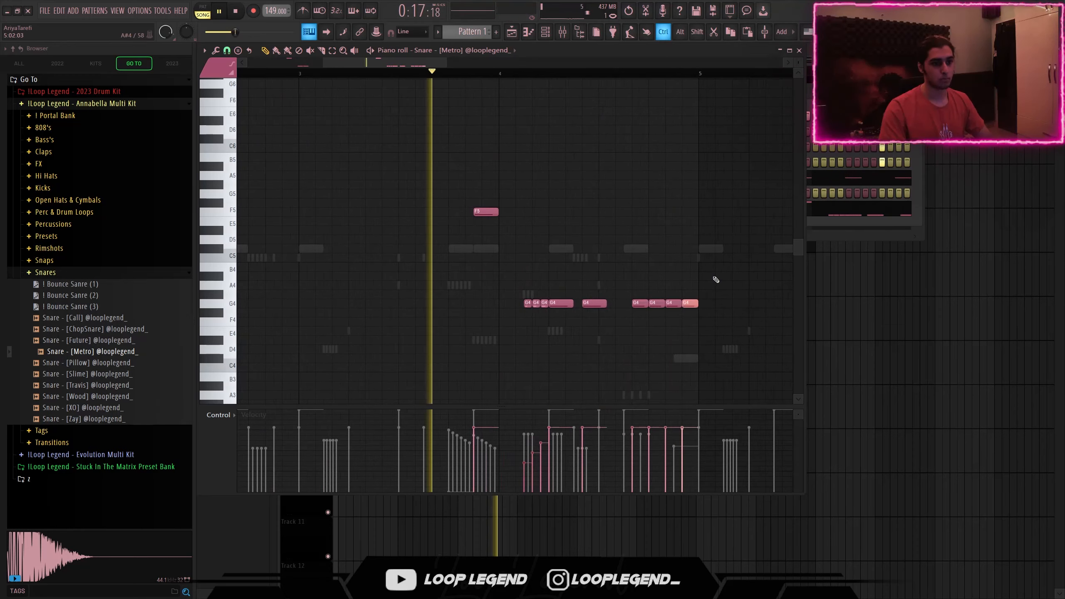
left_click_drag(630, 273, 700, 325)
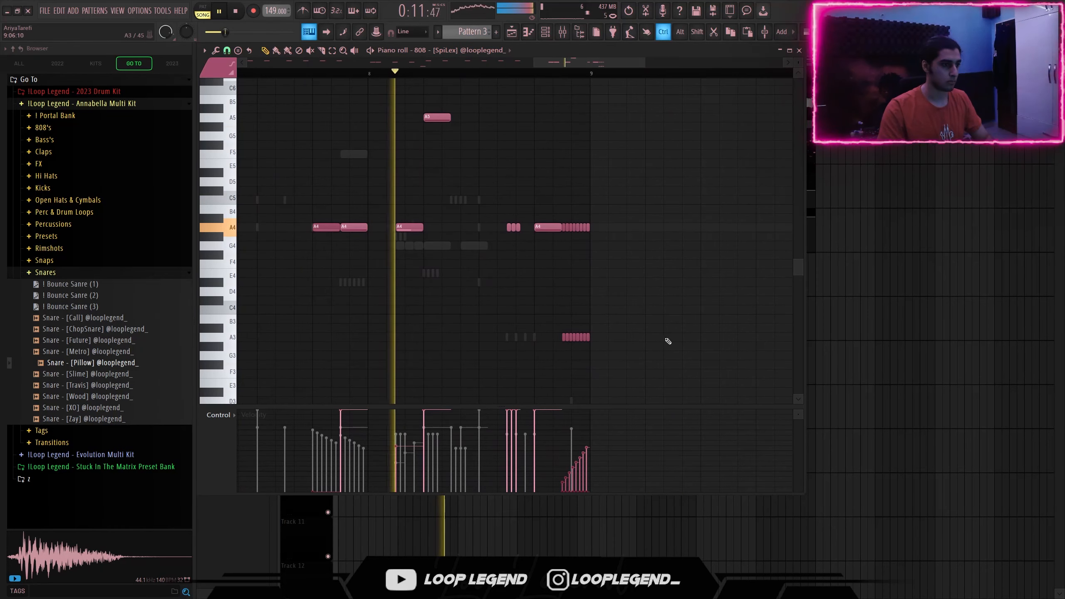
Step: Copy the 808 - [SpiLex] notes at the end of bar 8 in Pattern 3 and paste them into Snare - [Pillow]
left_click_drag(668, 360, 505, 187)
key("space")
left_click(487, 52)
left_click(457, 176)
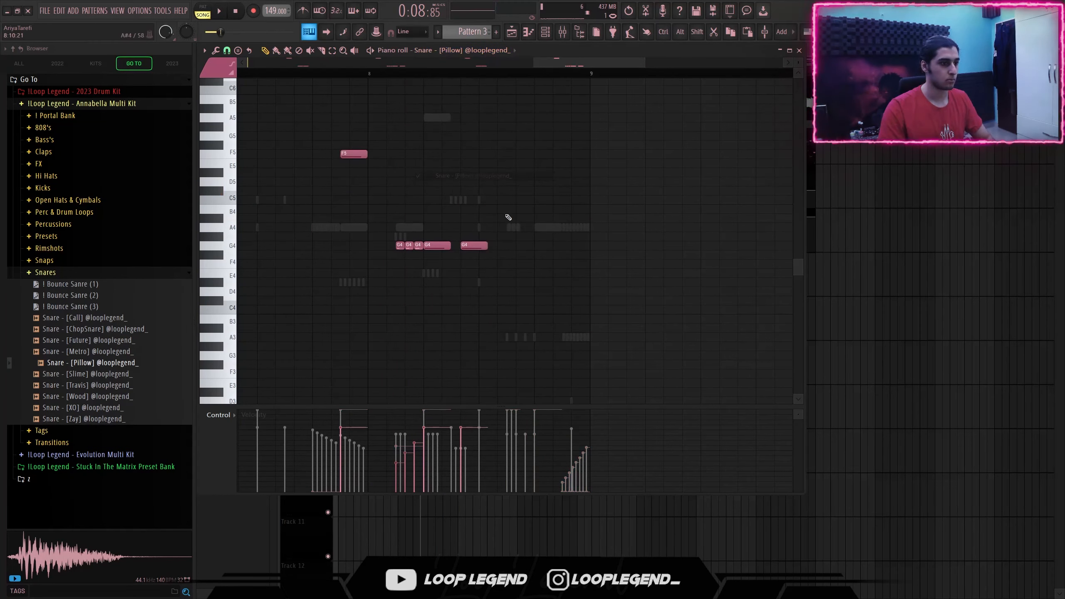
scroll(534, 253, "up", 1)
key("ctrl+v")
scroll(528, 255, "down", 2)
key("space")
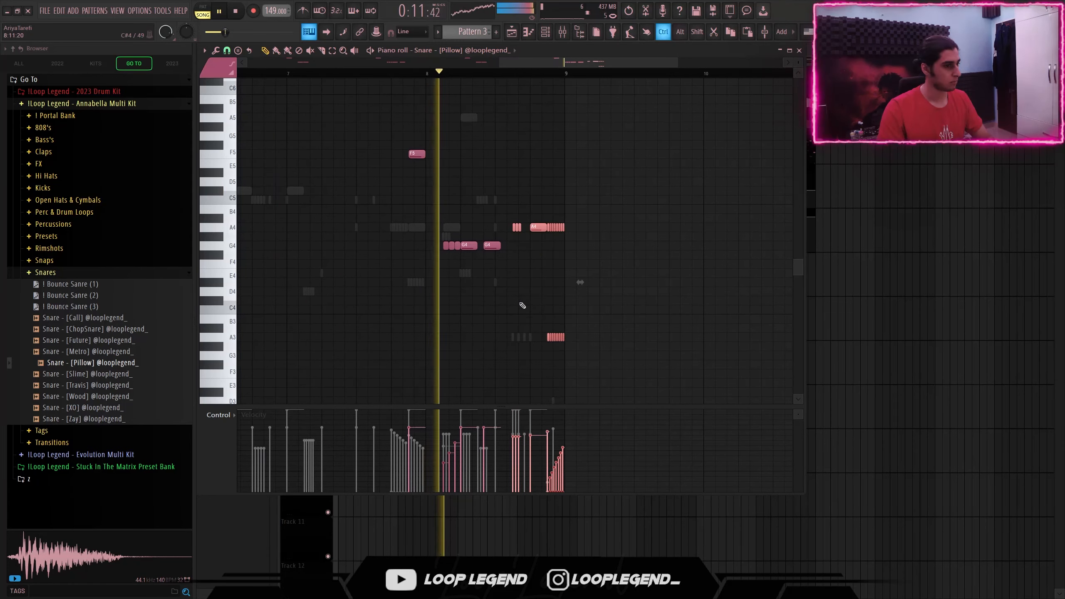
Step: Remove the pasted A4 and A3 rolls at the end of bar 8 and duplicate the long A4 snare note after itself
scroll(522, 306, "up", 2)
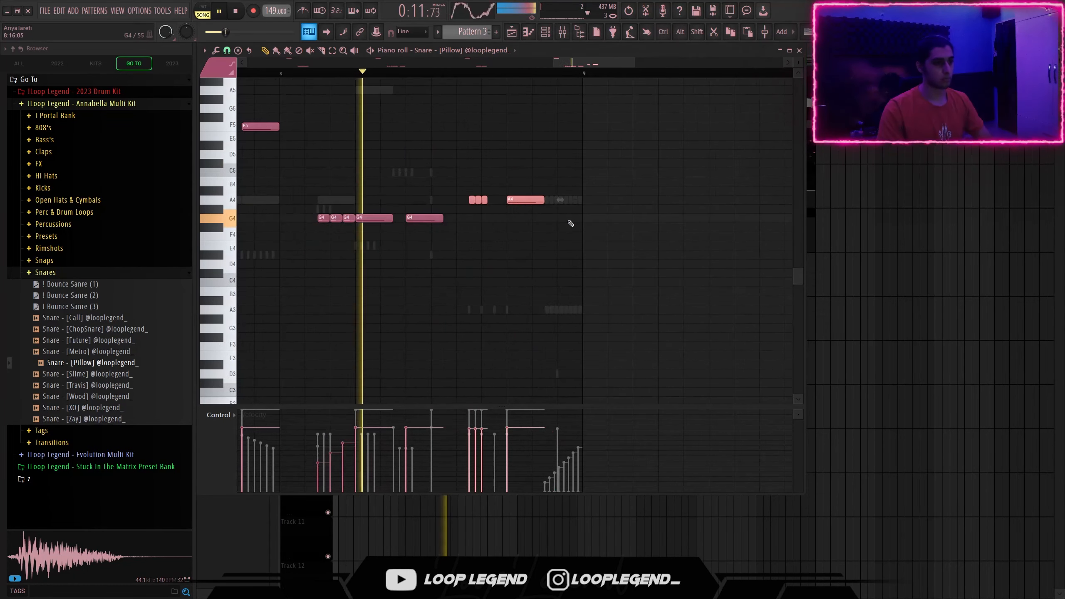
left_click_drag(556, 159, 527, 232)
key("ctrl+b")
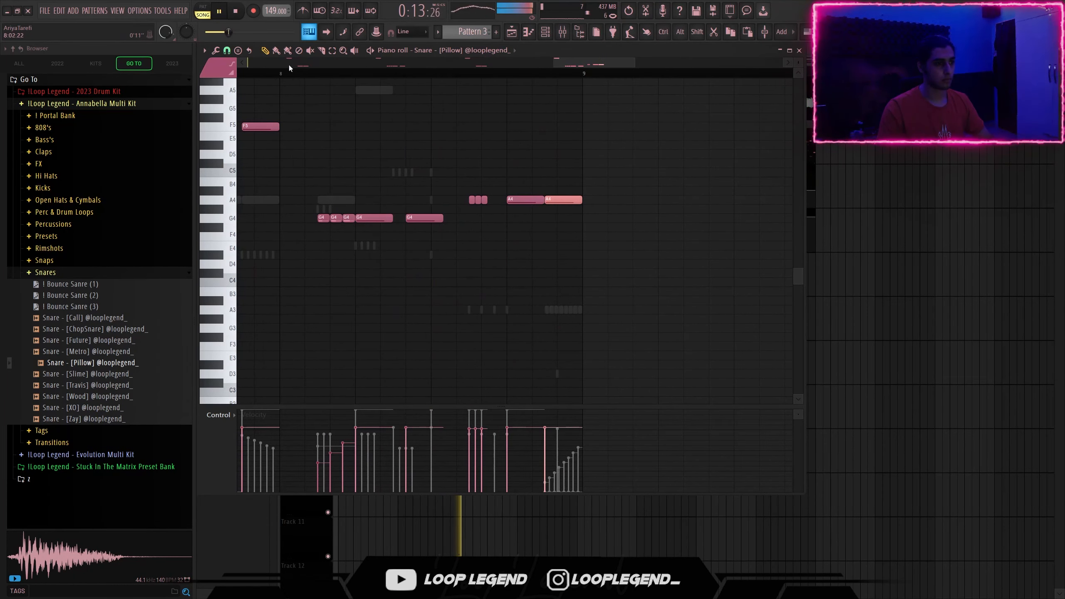
left_click(228, 51)
left_click(544, 300, "ctrl")
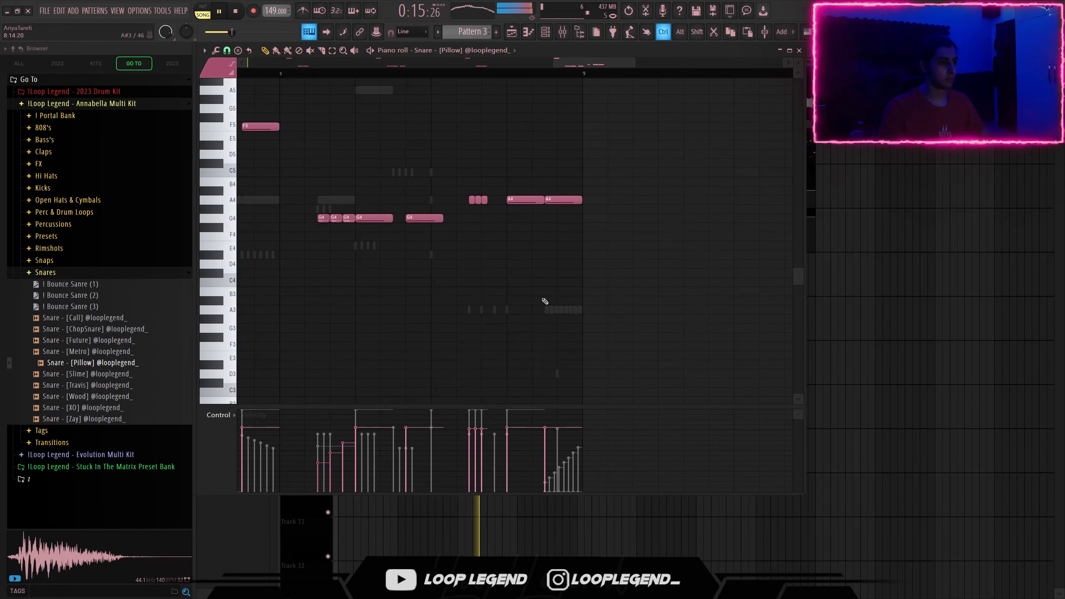
Step: Leave the Snare - [Pillow] notes and open the Snare - [Metro] piano roll of Pattern 1 from the channel rack
scroll(544, 302, "down", 3)
key("F6")
key("F6")
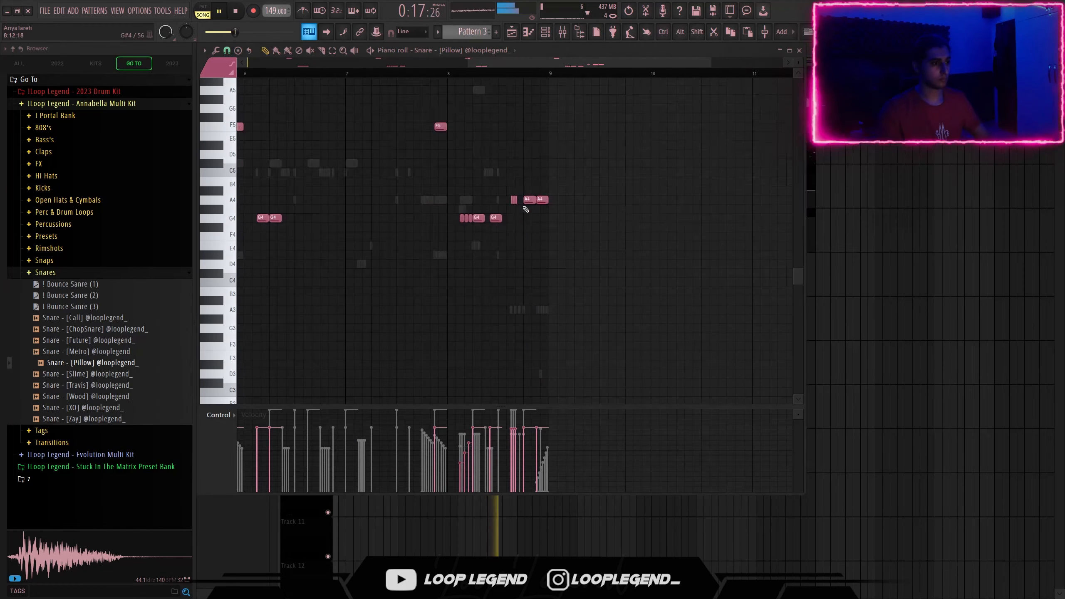
key("F7")
key("F6")
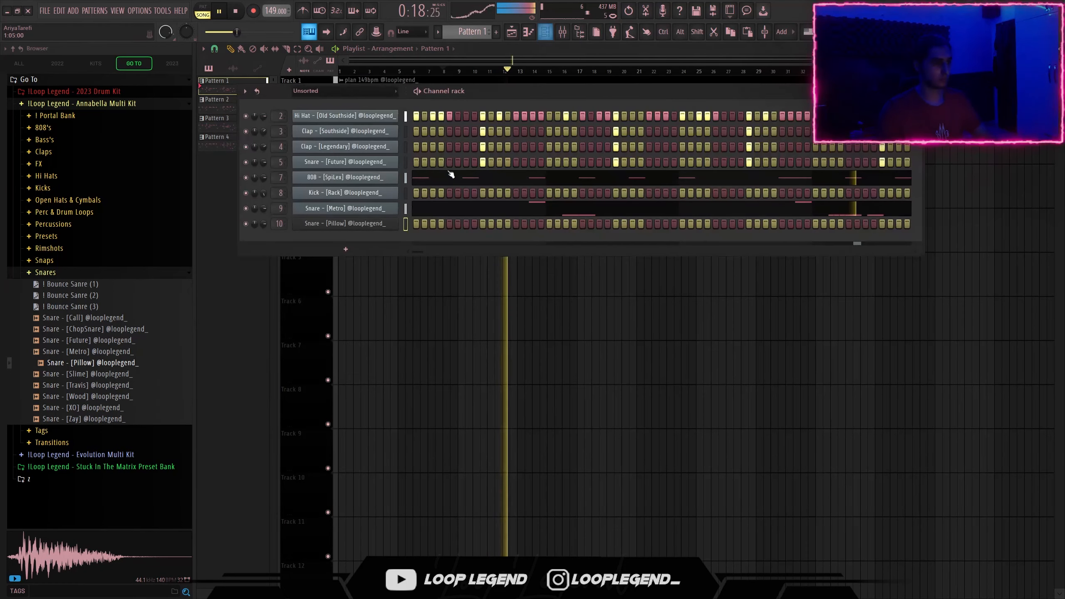
left_click(448, 214)
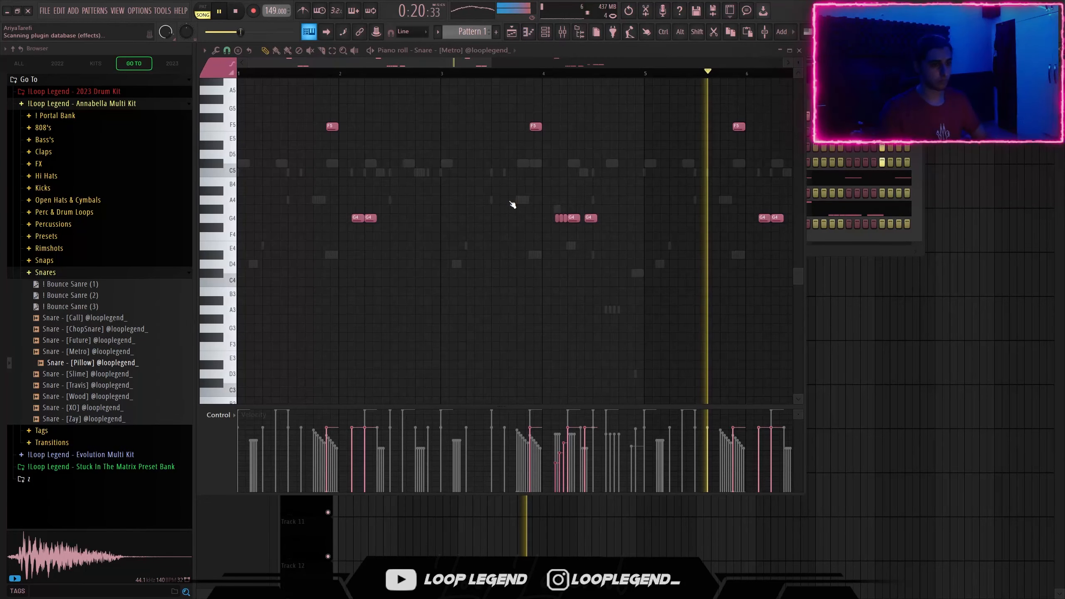
Step: Review the Snare - [Metro] notes through bar 8 during playback and inspect the snare's mixer track
key("F8")
key("F8")
scroll(509, 255, "down", 3)
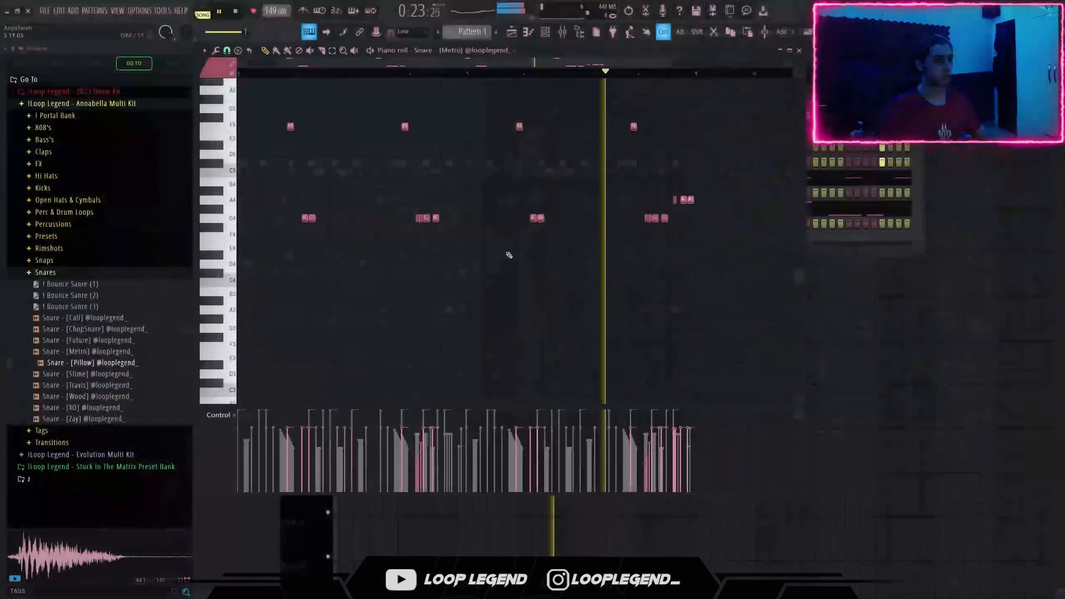
scroll(625, 229, "up", 3)
key("F9")
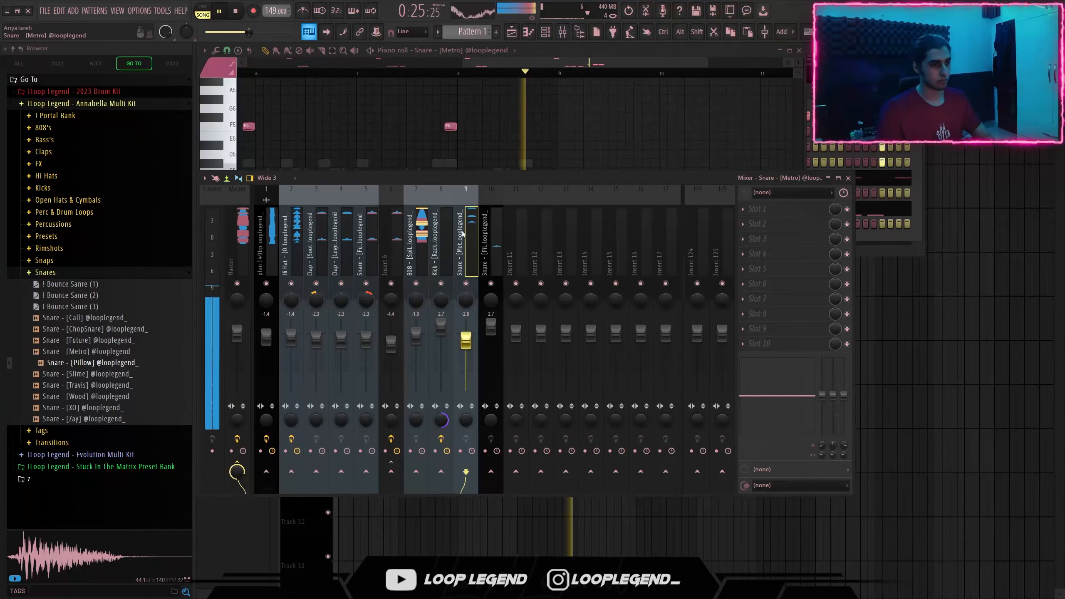
key("F9")
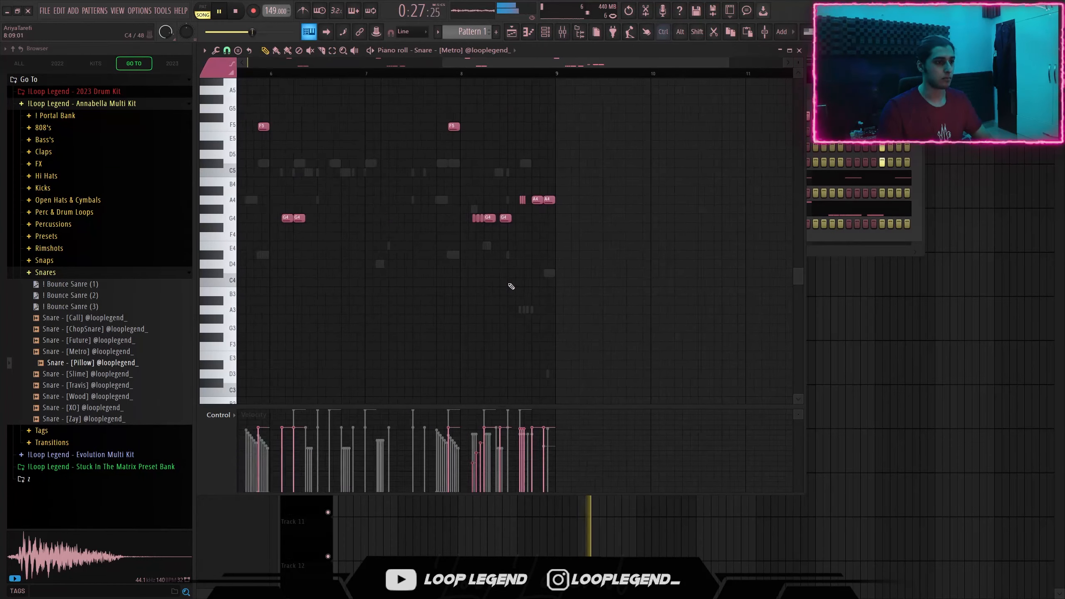
Step: Stop playback and load Open Hat - [Drown] from the Annabella kit's Open Hats & Cymbals folder as a new channel
key("F6")
key("F5")
key("space")
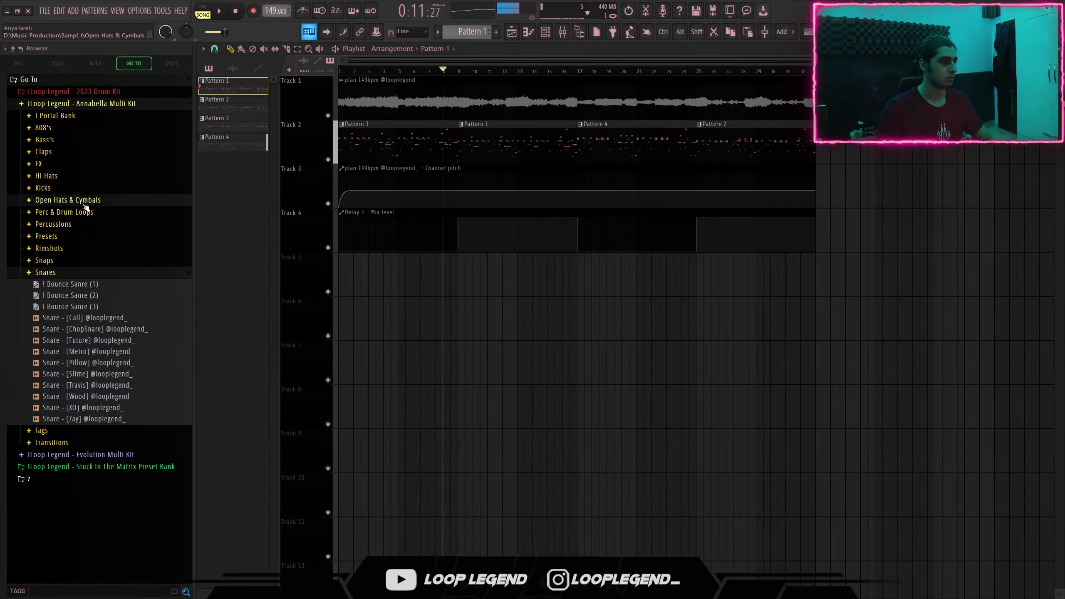
left_click(86, 201)
left_click(129, 280)
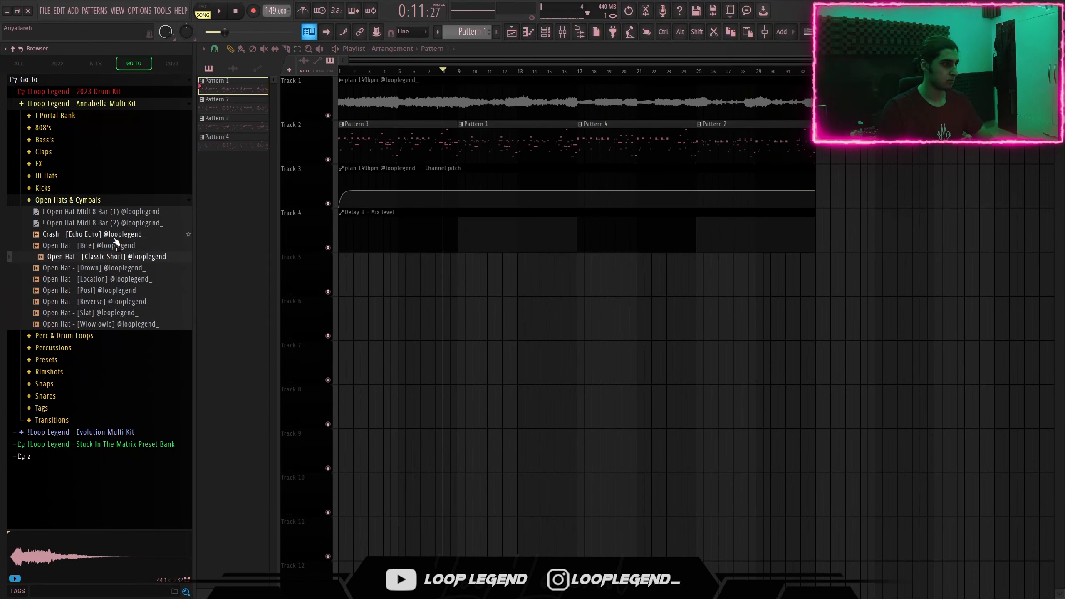
right_click(127, 272)
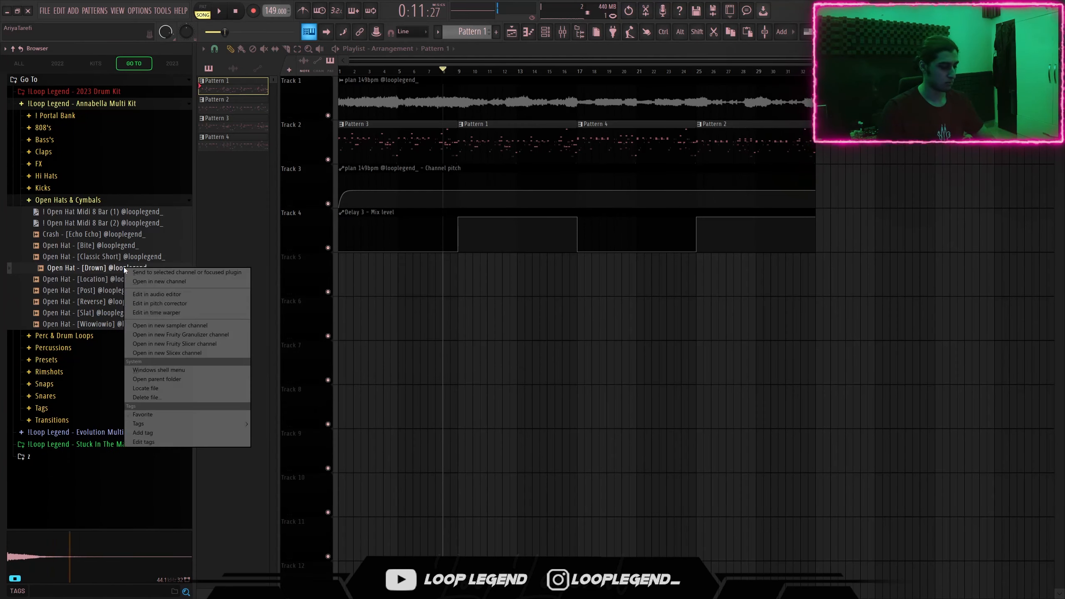
left_click(139, 272)
Step: Play from bar 17, open Pattern 4 and program Open Hat - [Drown] hits on steps 21, 27, 53 and 59
left_click(581, 72)
key("space")
double_click(602, 146)
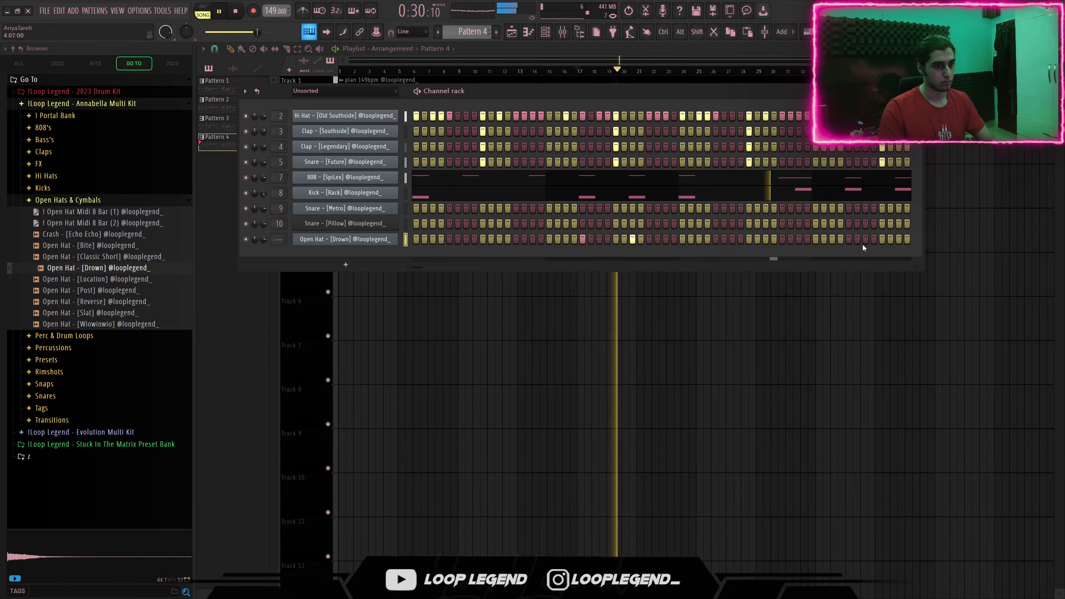
left_click(849, 239)
left_click(899, 239)
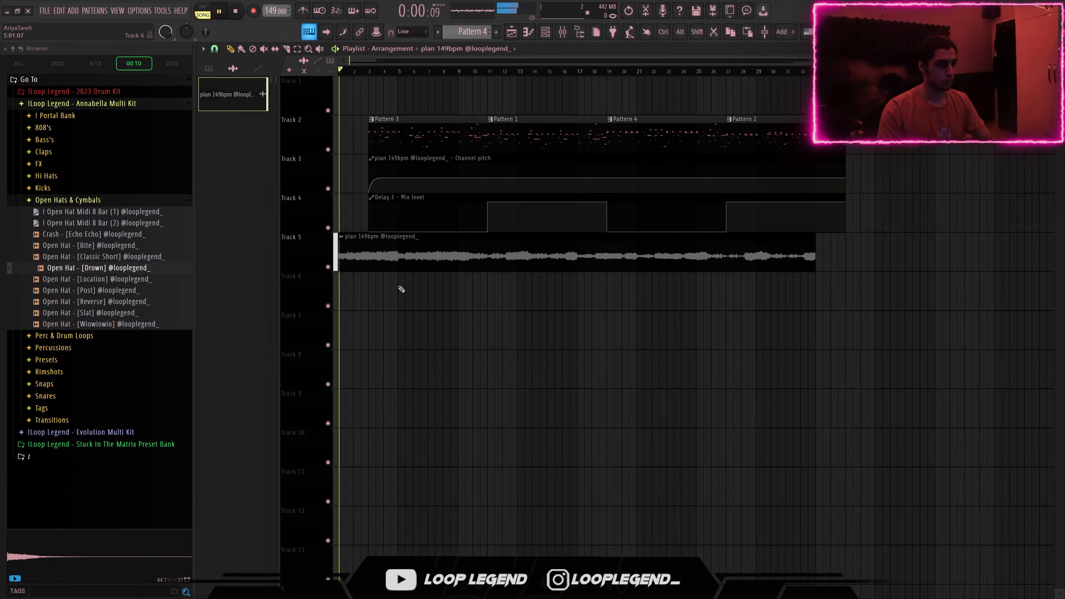
Step: Slice the melody clip on Track 5 at bar 3 to isolate a two-bar intro section
scroll(310, 257, "up", 8)
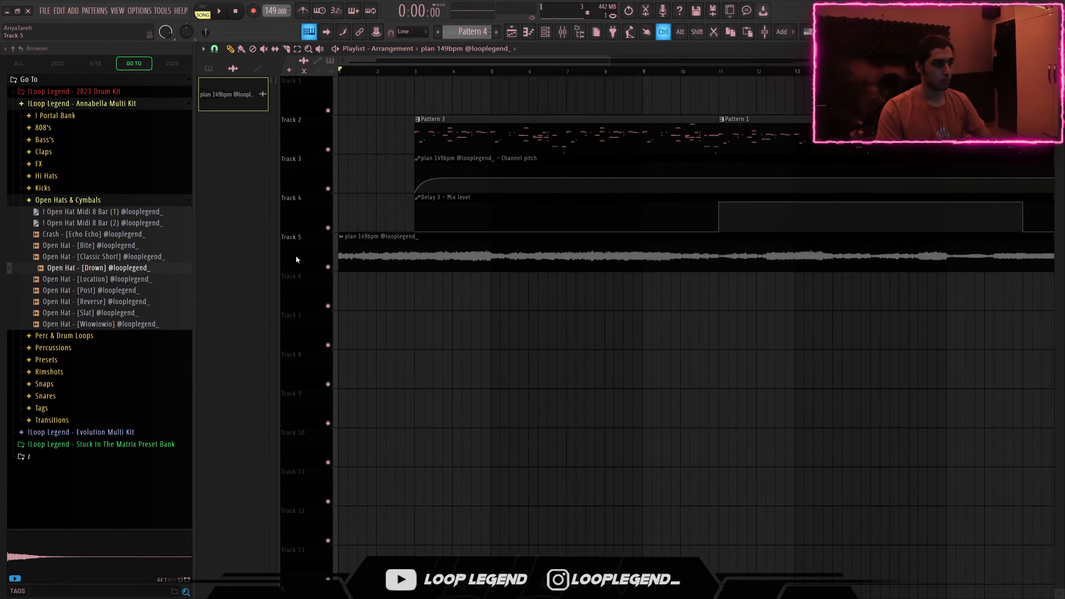
key("c")
left_click(417, 255, "shift")
key("space")
key("space")
left_click(443, 256, "ctrl")
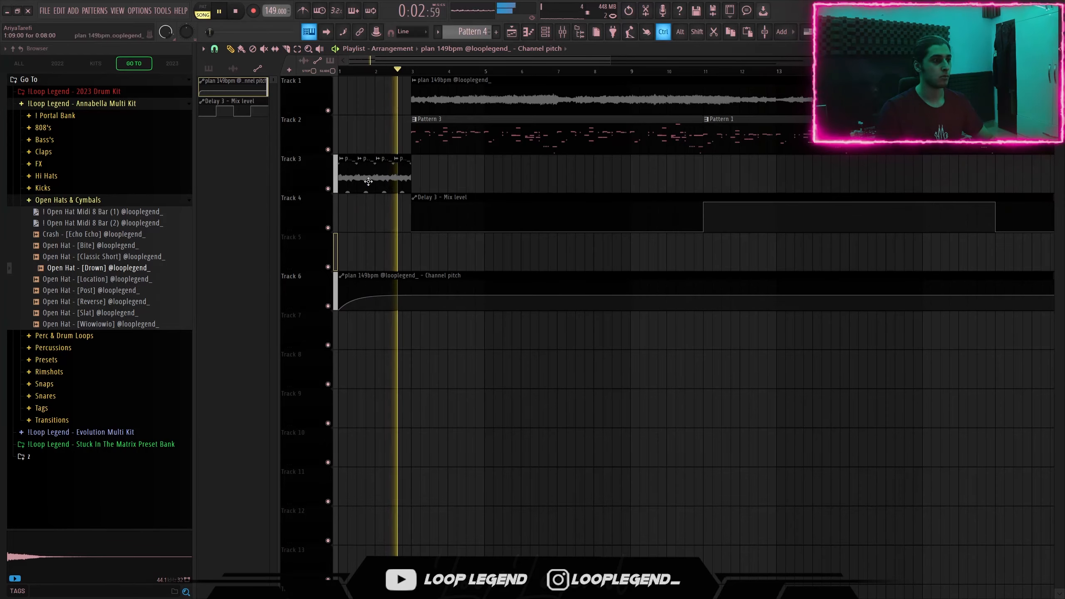
scroll(329, 195, "up", 4)
scroll(330, 191, "up", 3)
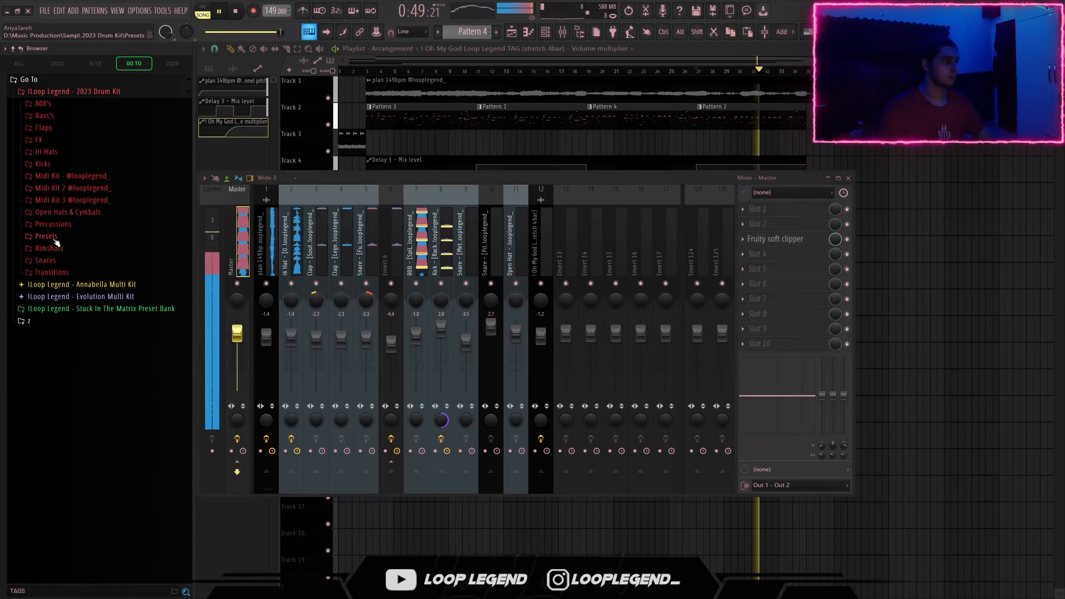
Step: Load the Master 2023 (1) mixer preset from the 2023 Drum Kit's Presets folder onto the Master track
left_click(46, 237)
left_click_drag(84, 248, 353, 259)
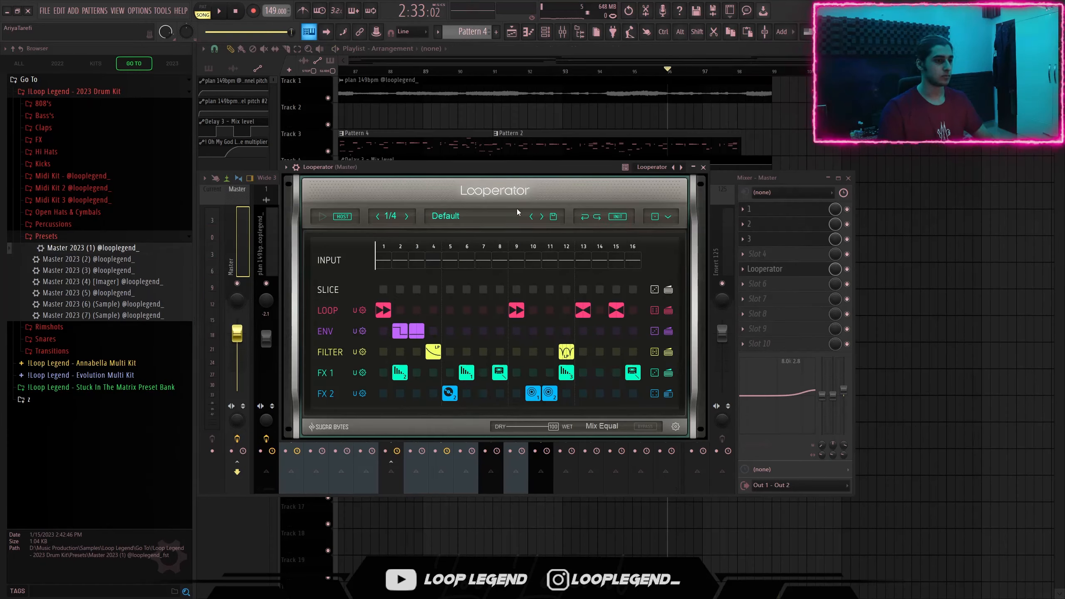
Step: Initialize Looperator's step grid on the Master track and add a tape-style FX 1 effect spanning steps 5 to 8
left_click(621, 215)
left_click(624, 245)
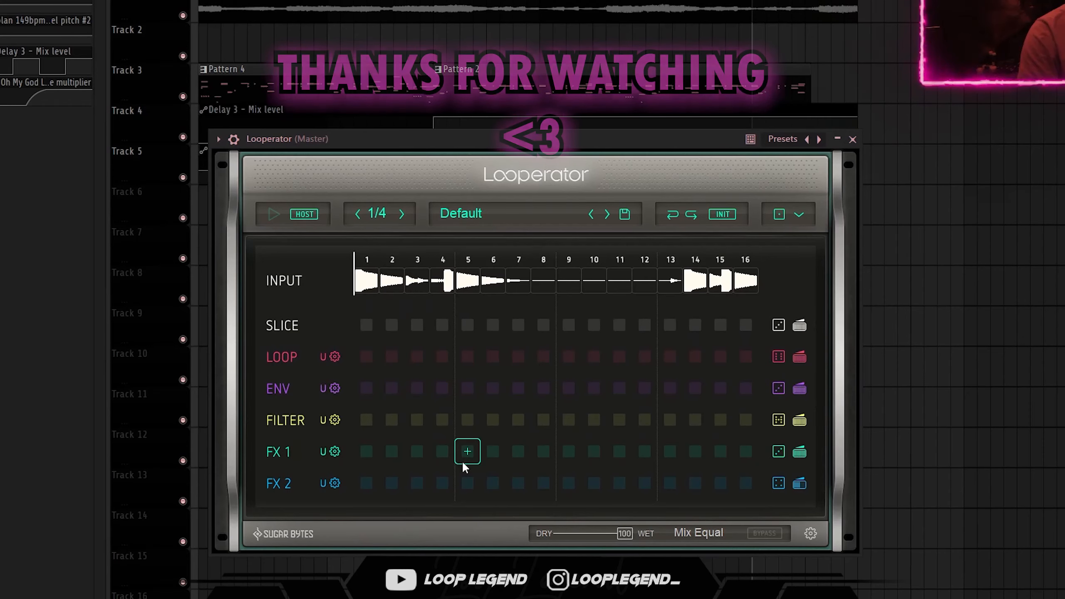
left_click(450, 373)
left_click(481, 421)
left_click(493, 452)
left_click(509, 529)
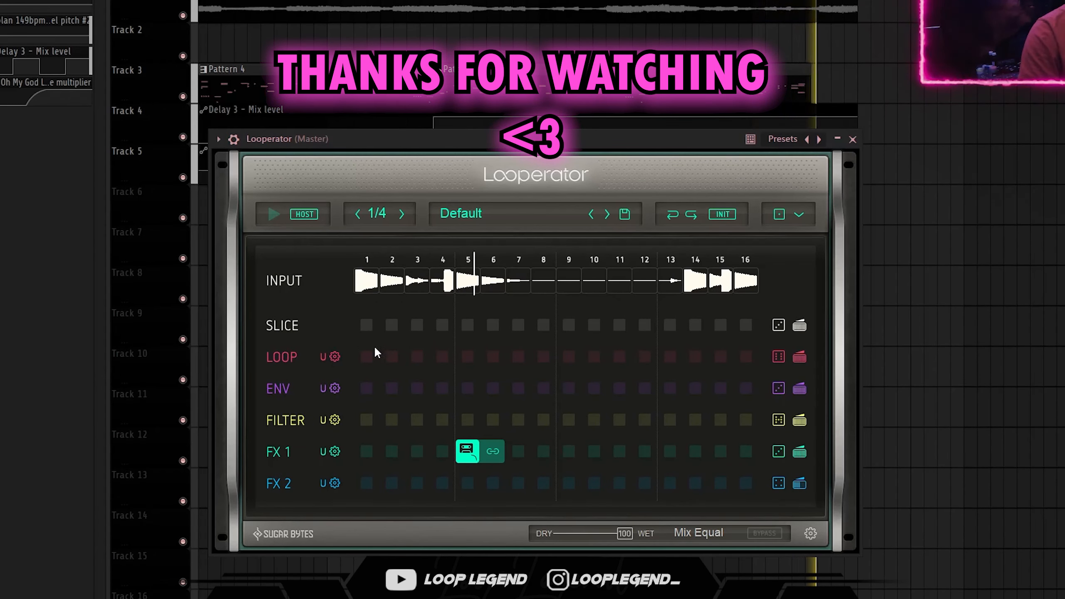
left_click_drag(493, 451, 544, 451)
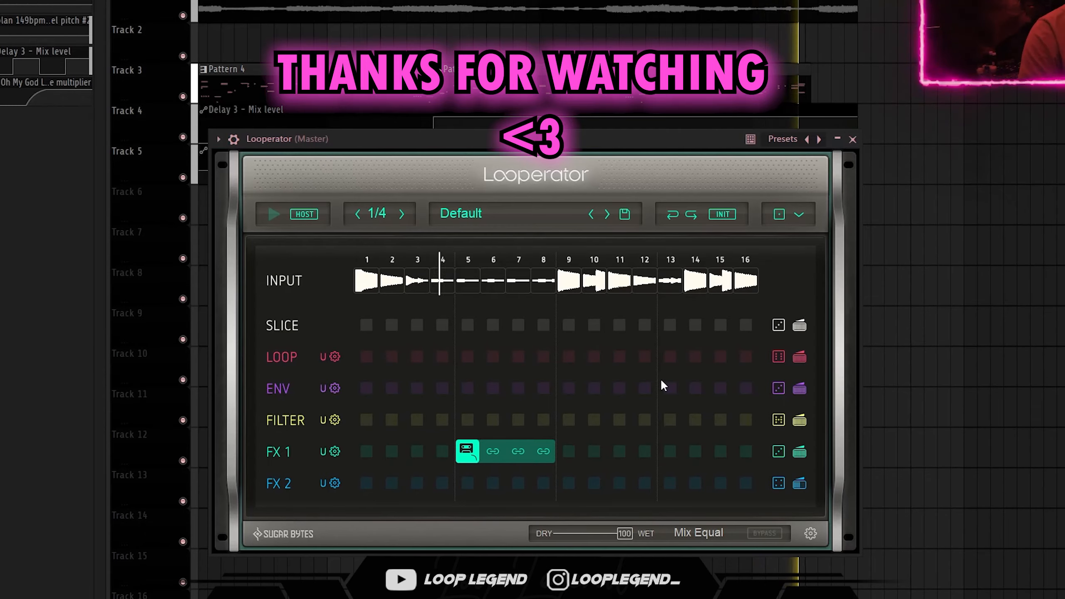